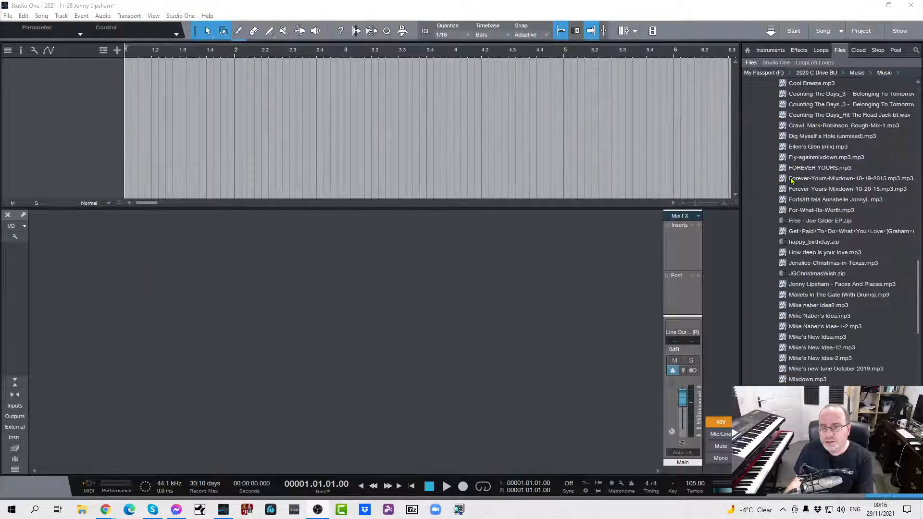
Find Symphonic Groove.mp3 in the Music folder and place it on a new audio track at the start of the song.
scroll(791, 180, up, 8)
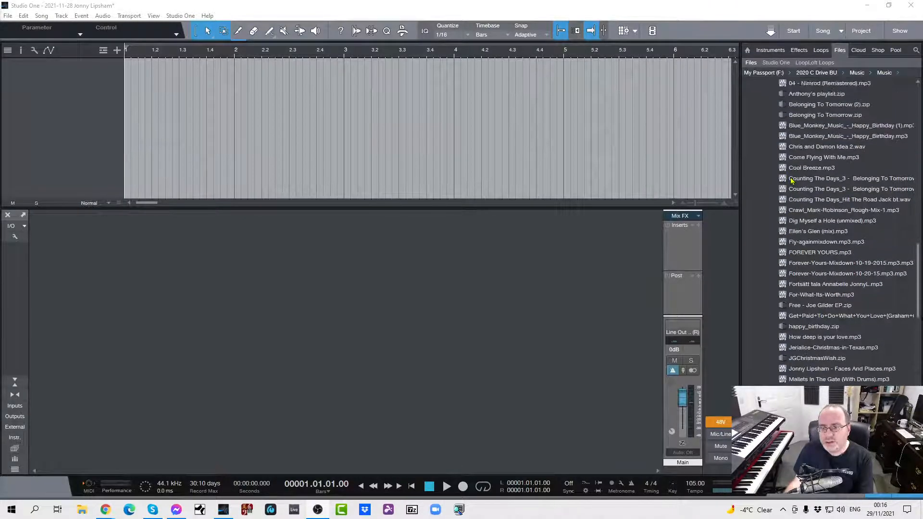
scroll(791, 179, up, 2)
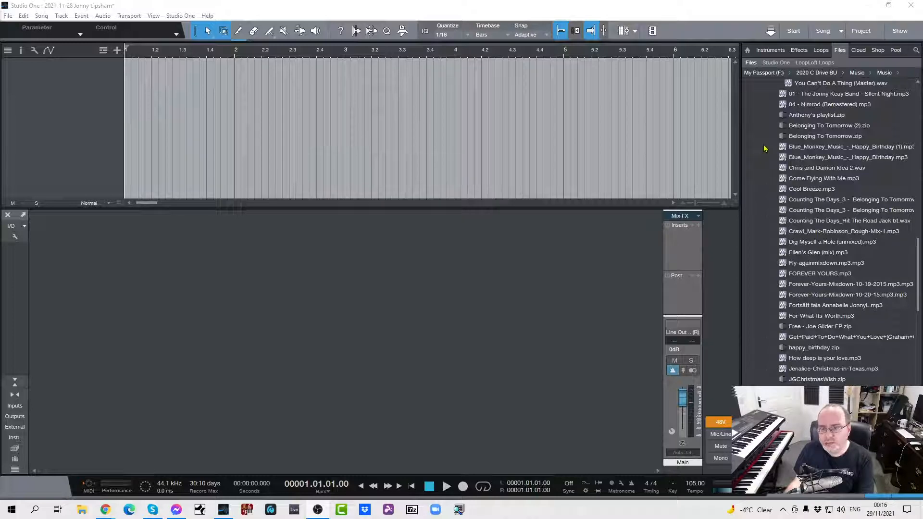
scroll(769, 166, down, 5)
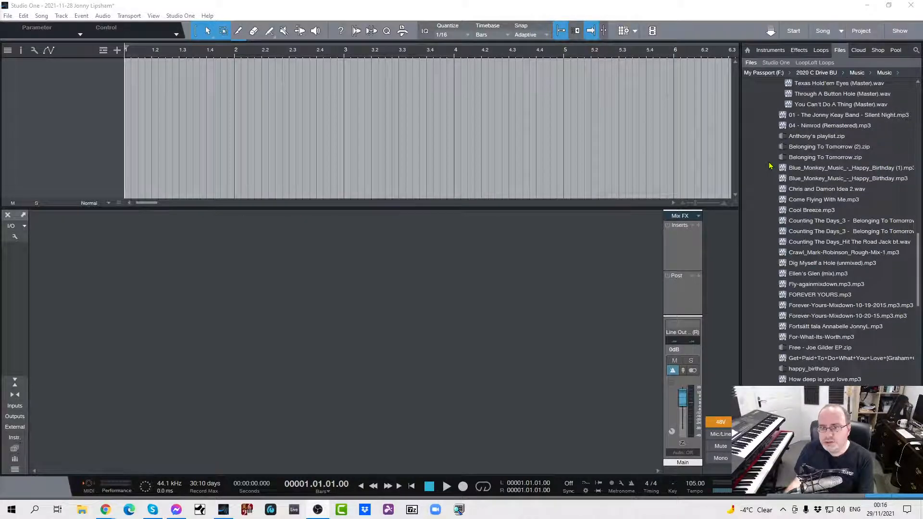
scroll(770, 166, down, 15)
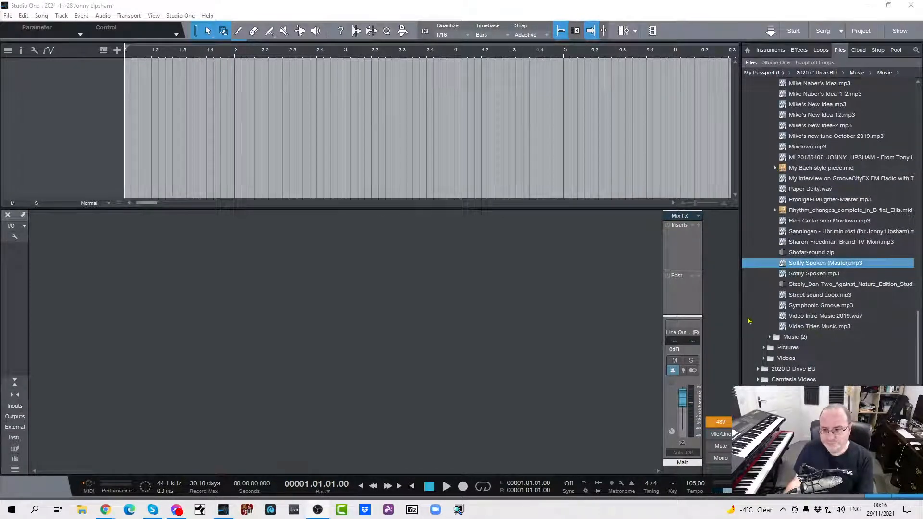
click(807, 306)
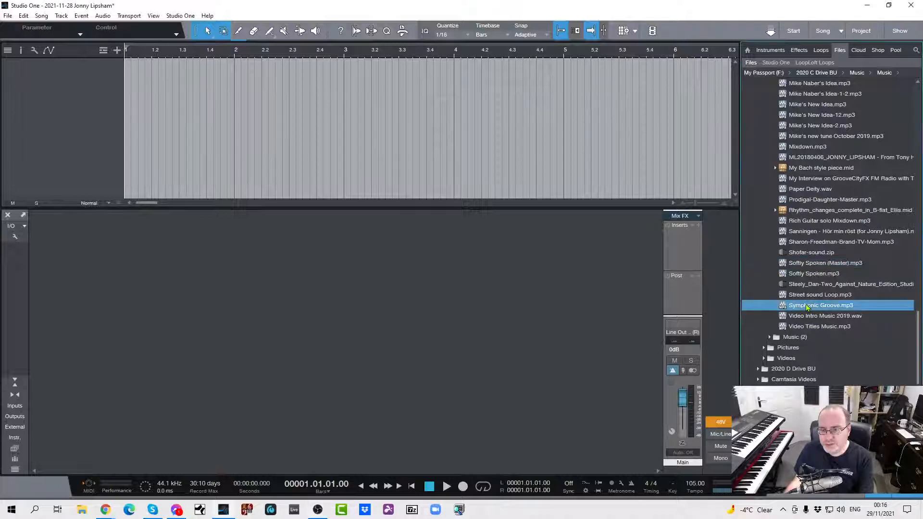
drag(801, 309, 139, 129)
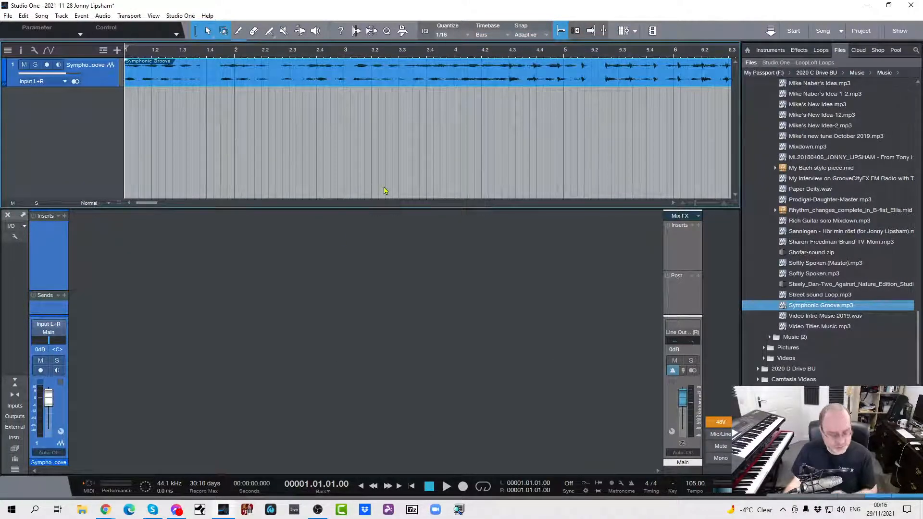
Listen to Symphonic Groove from the beginning of the song and stop playback.
key(space)
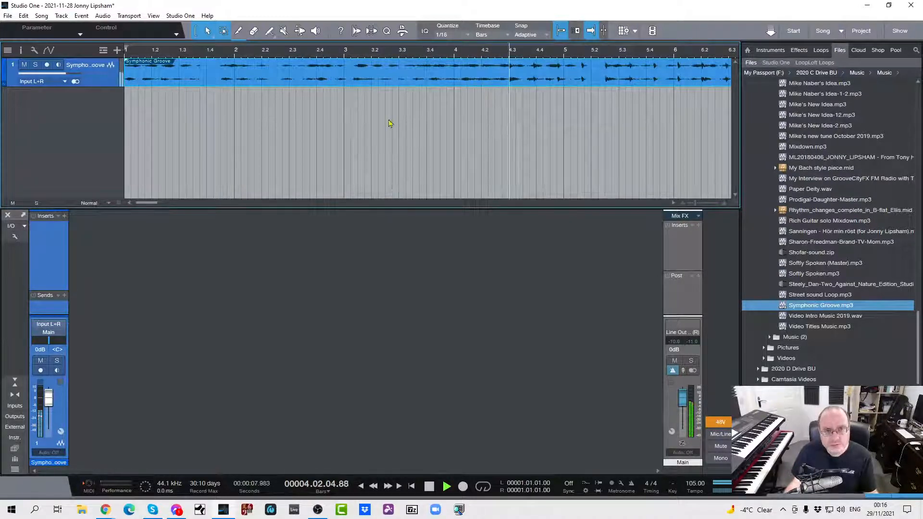
scroll(419, 48, down, 2)
scroll(418, 48, down, 5)
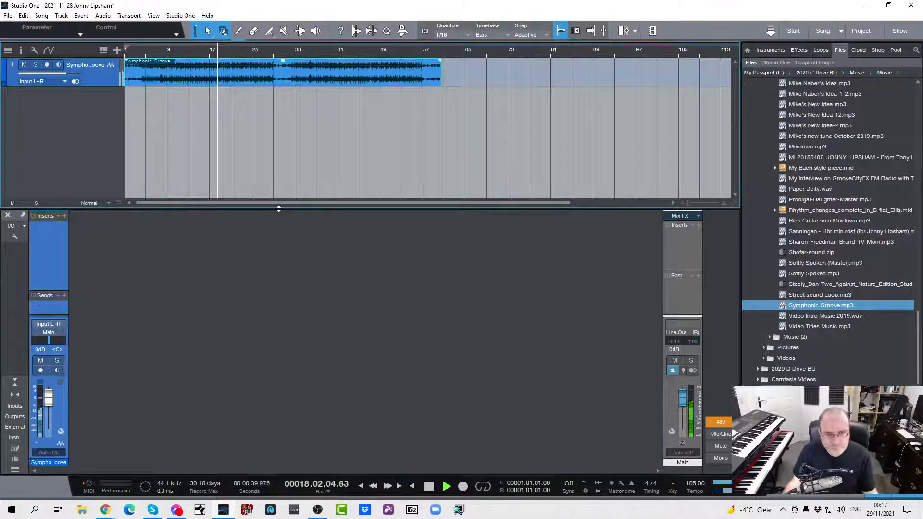
key(space)
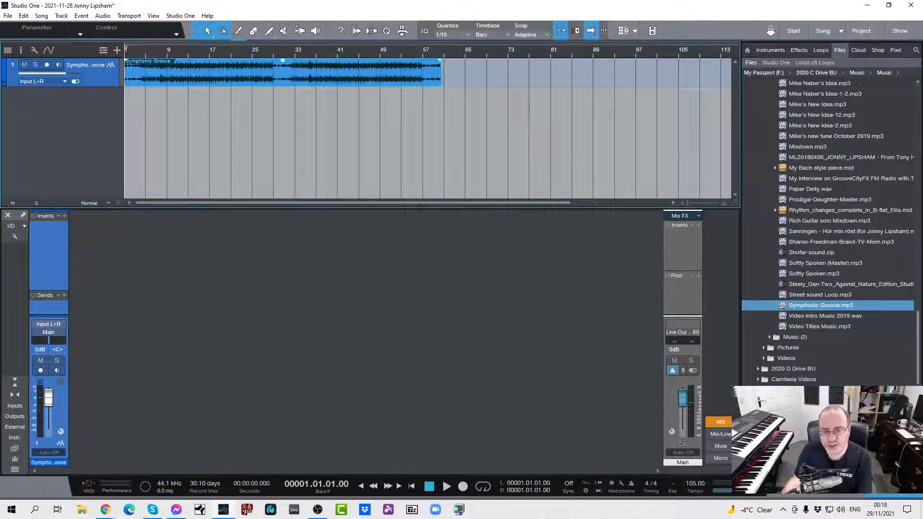
Place the playback cursor at bar 19, listen to a short passage from there and stop.
click(223, 51)
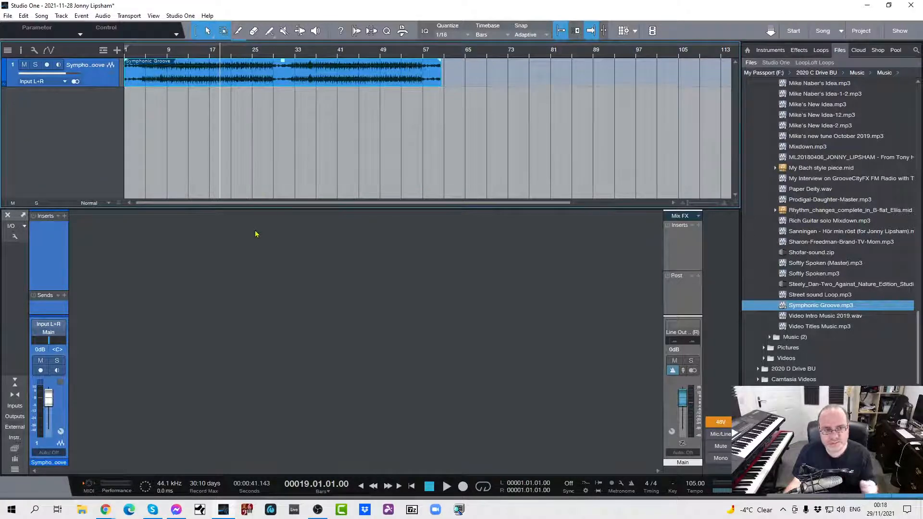
key(space)
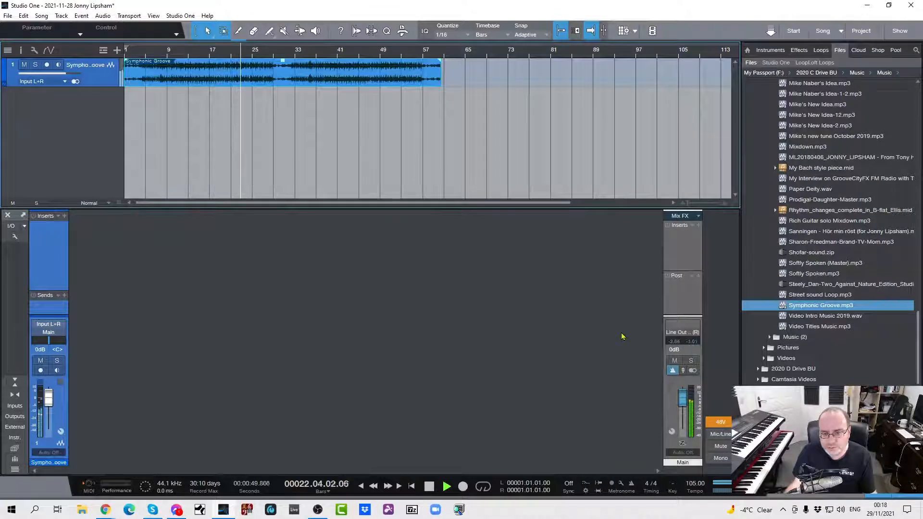
key(space)
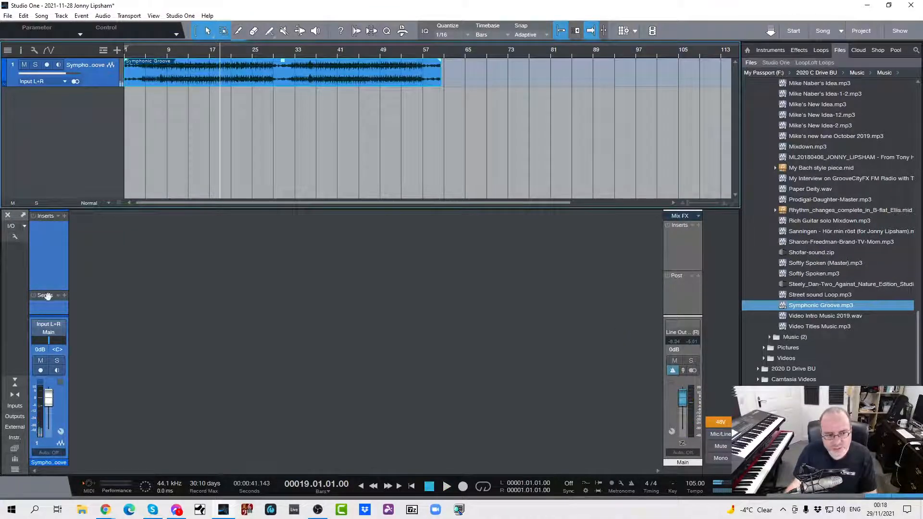
Enlarge the track's sends area and add Room Reverb from the effects browser as a send on the Symphonic Groove track.
drag(48, 290, 49, 273)
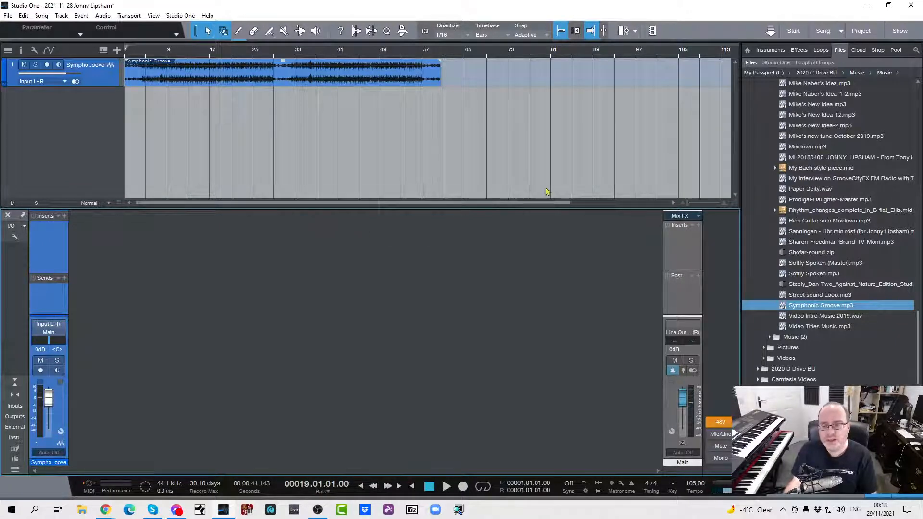
click(800, 50)
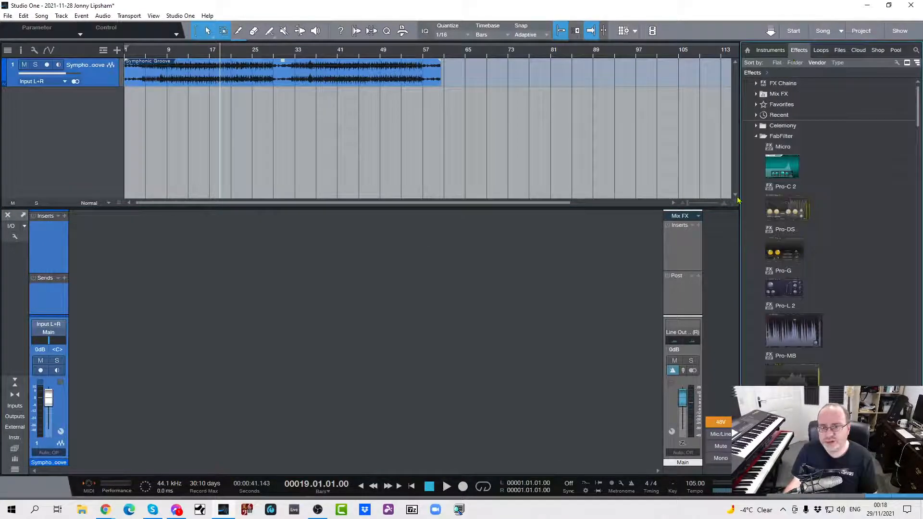
drag(740, 200, 844, 195)
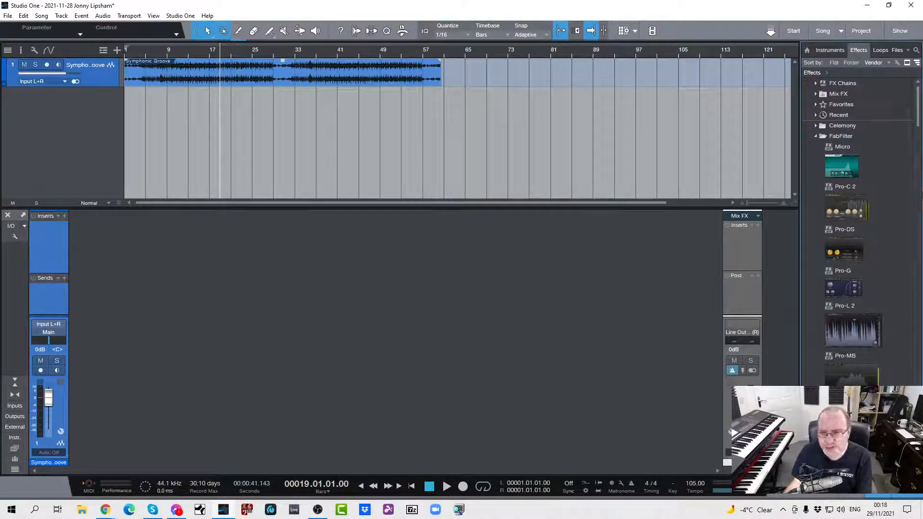
scroll(920, 134, down, 5)
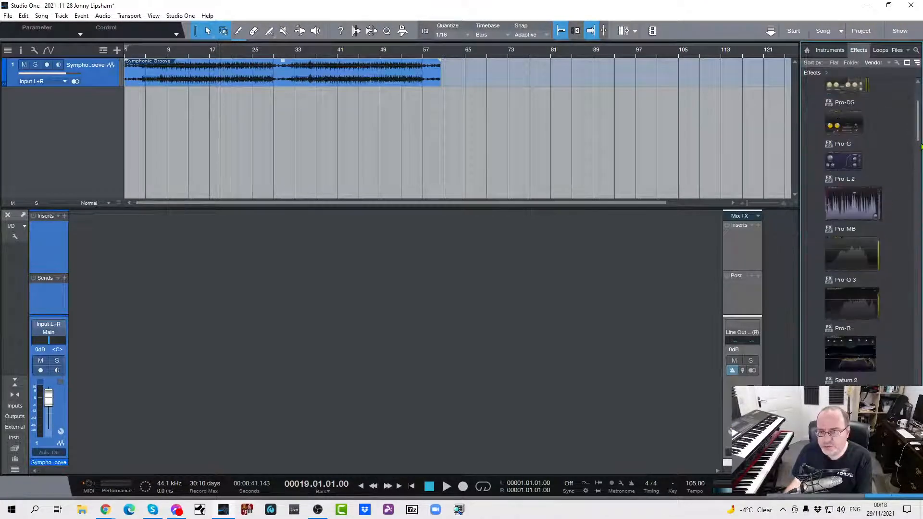
drag(920, 134, 915, 368)
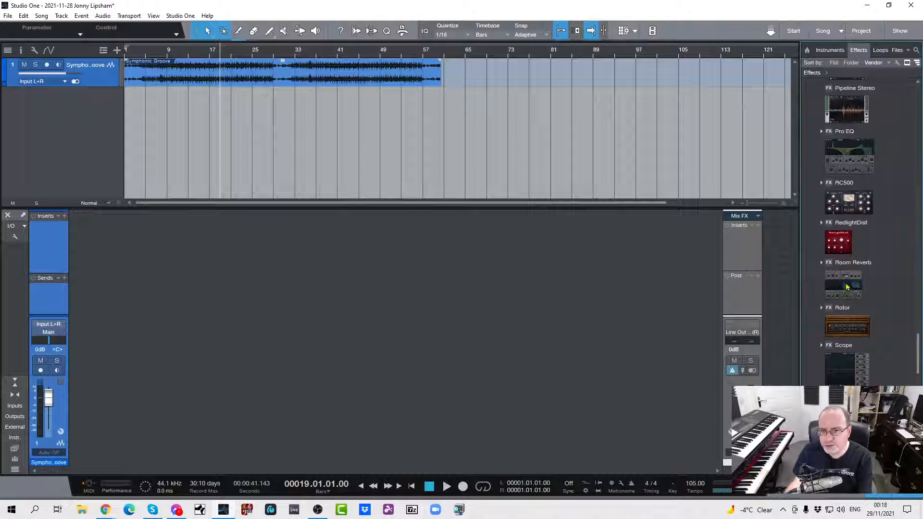
drag(847, 287, 41, 300)
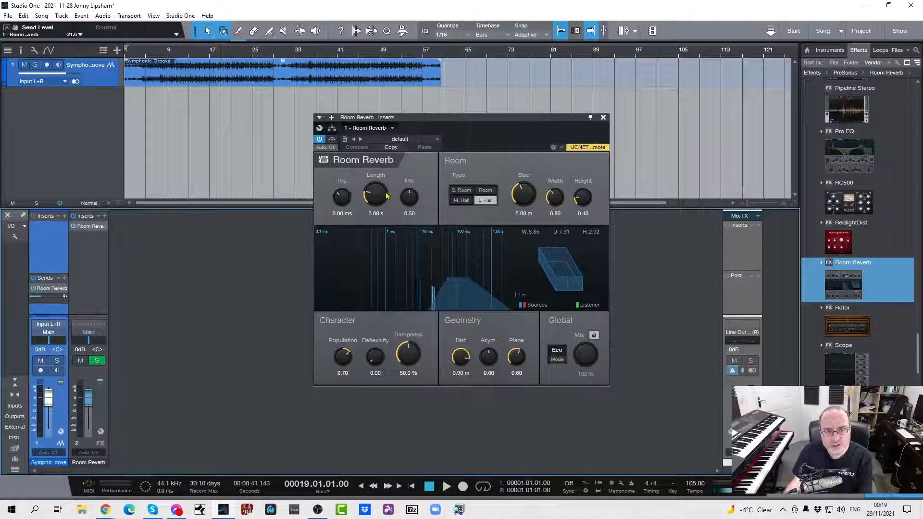
Set the Room Reverb length to 2.00 s and, during playback, the track's reverb send level to -19.0 dB.
scroll(373, 197, down, 5)
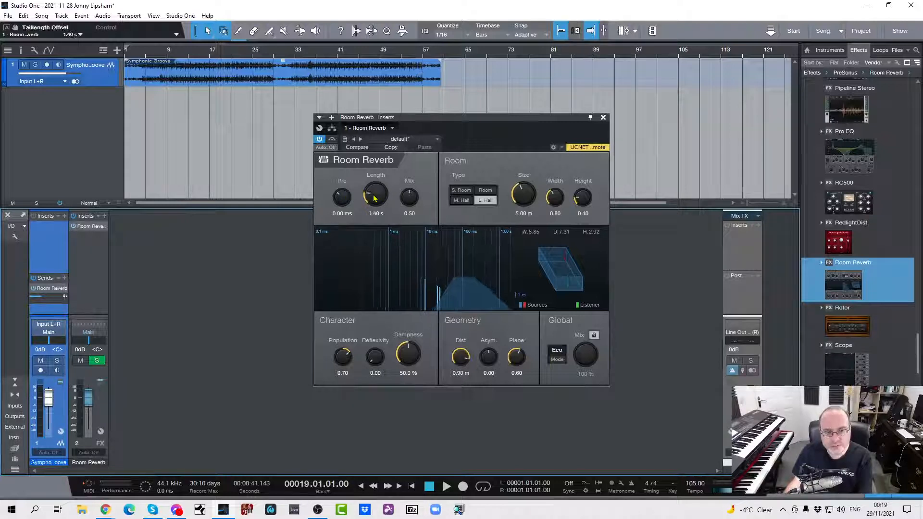
scroll(374, 198, up, 3)
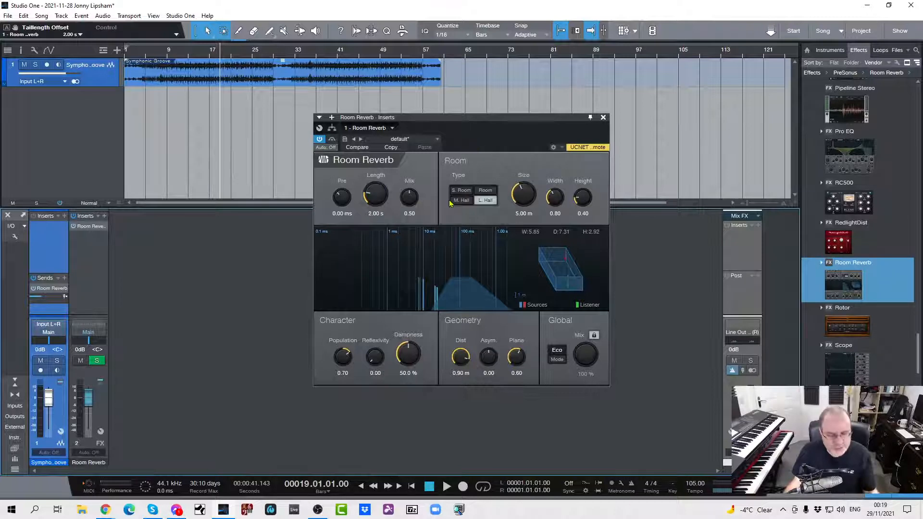
key(space)
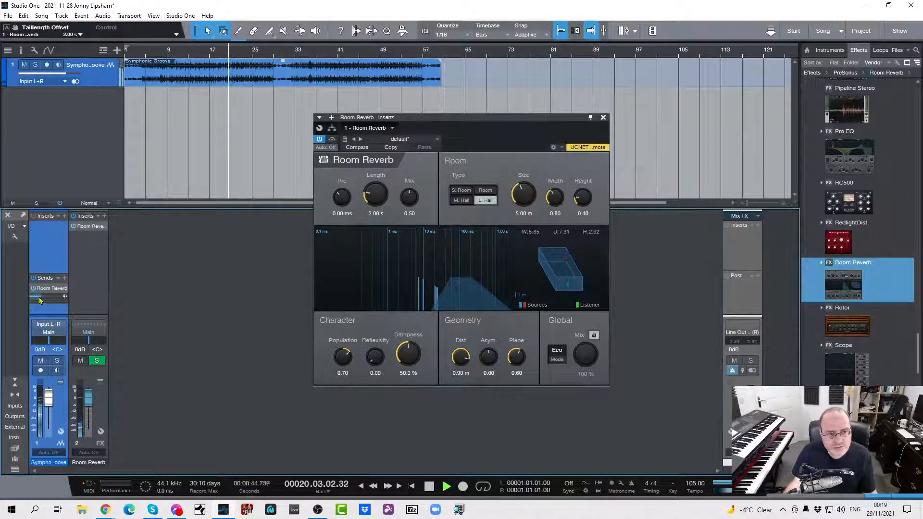
drag(45, 300, 42, 300)
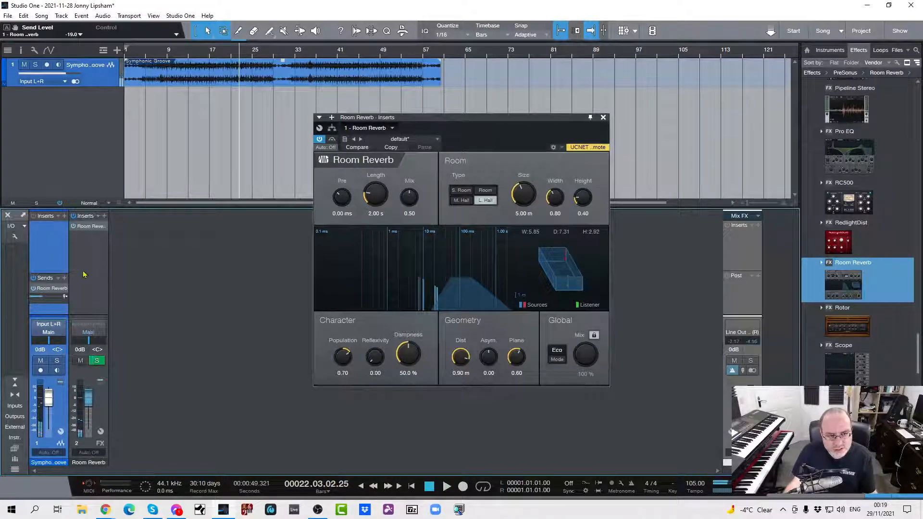
click(603, 117)
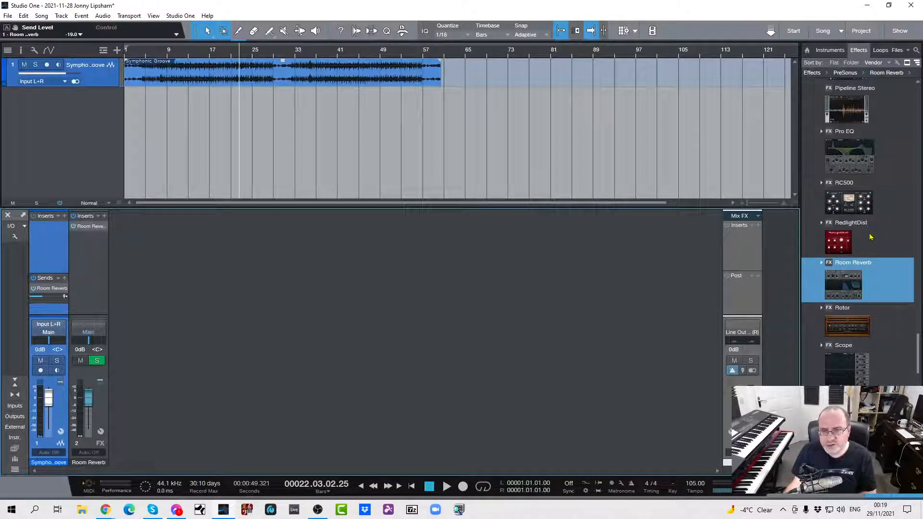
Add Pro EQ after Room Reverb on the FX channel with a 258 Hz low cut and 5.77 kHz high cut, and audition it.
drag(856, 165, 85, 252)
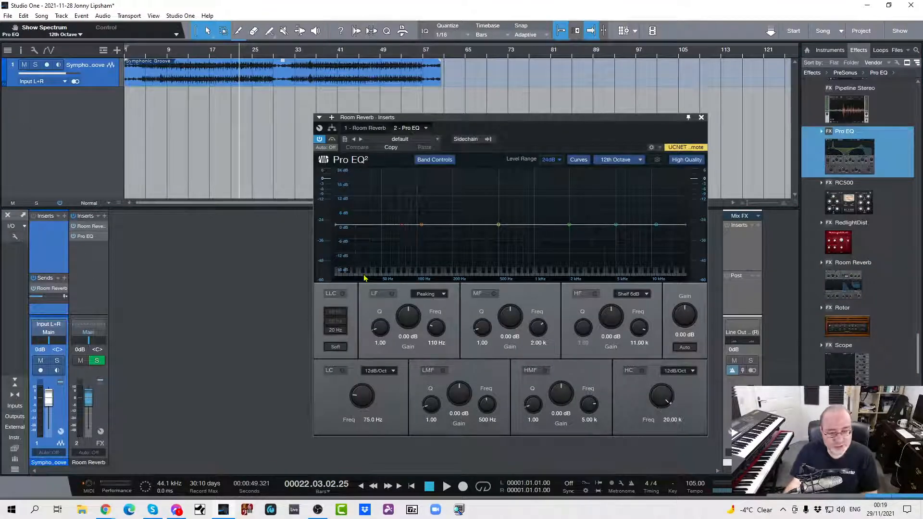
click(342, 370)
drag(361, 397, 357, 393)
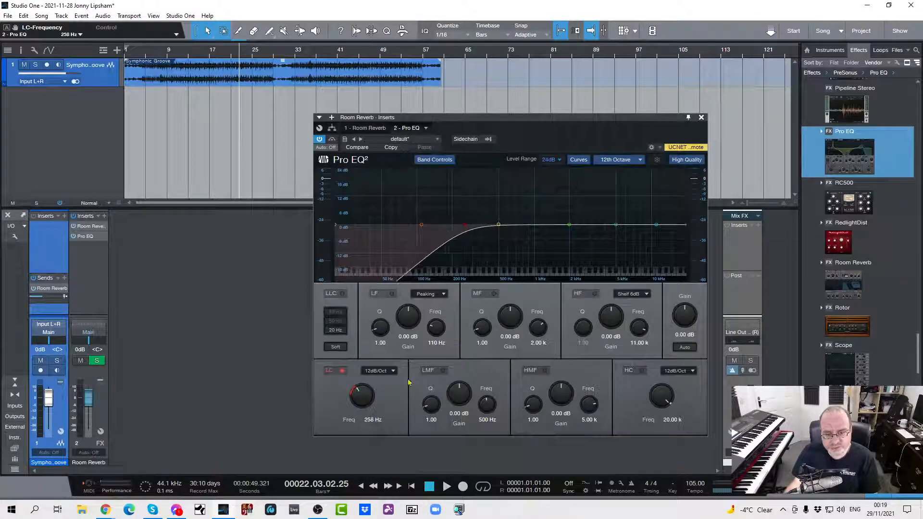
click(641, 370)
drag(651, 391, 657, 397)
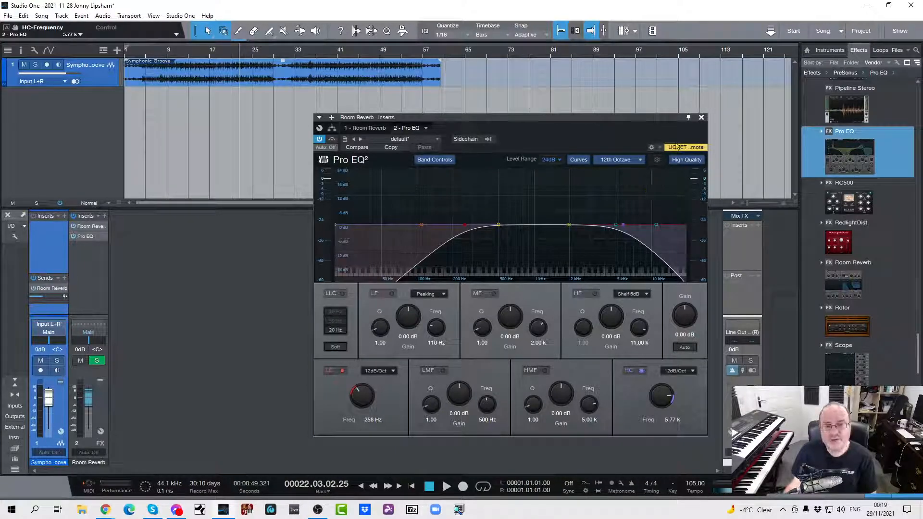
click(701, 118)
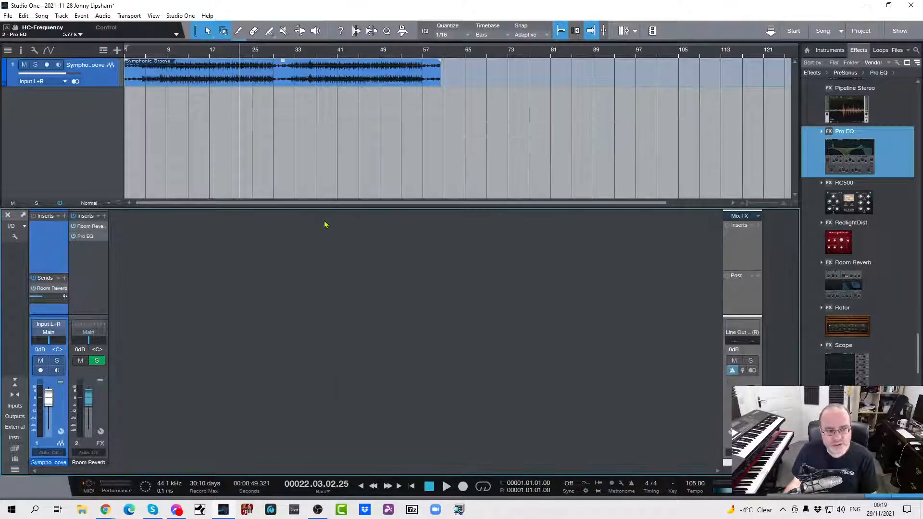
key(space)
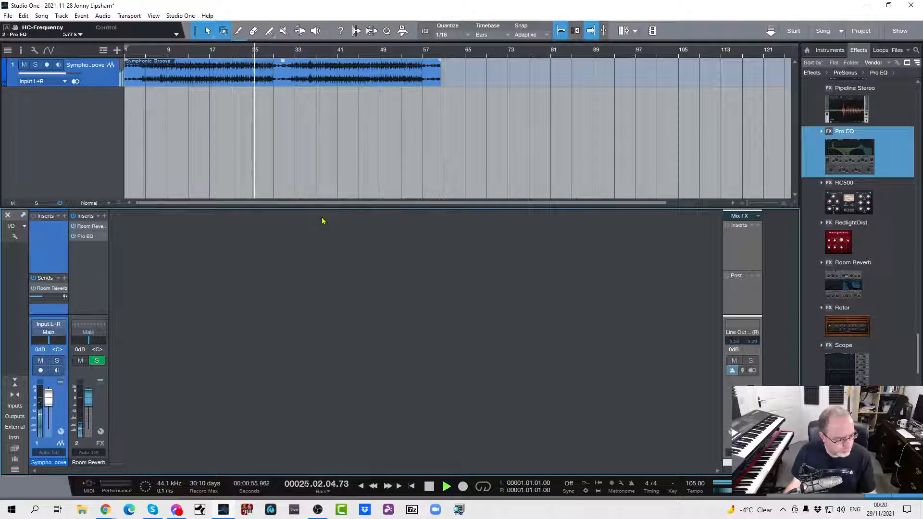
key(space)
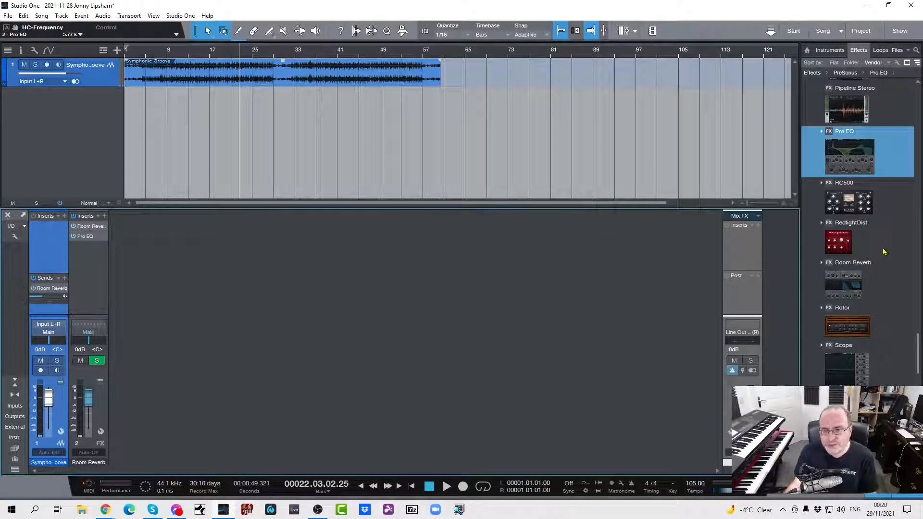
Insert a Pro EQ on the Main output and enable its low cut at 34.8 Hz.
scroll(883, 250, up, 5)
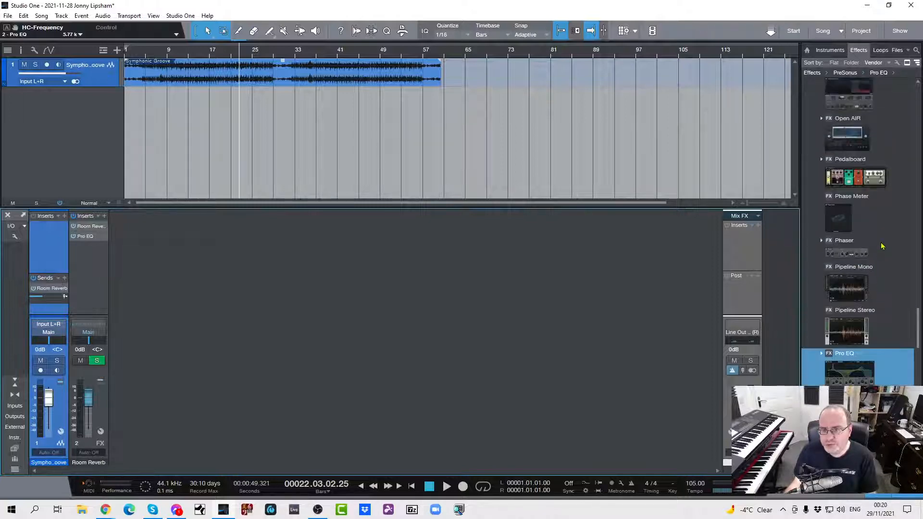
scroll(883, 247, down, 3)
drag(836, 272, 750, 251)
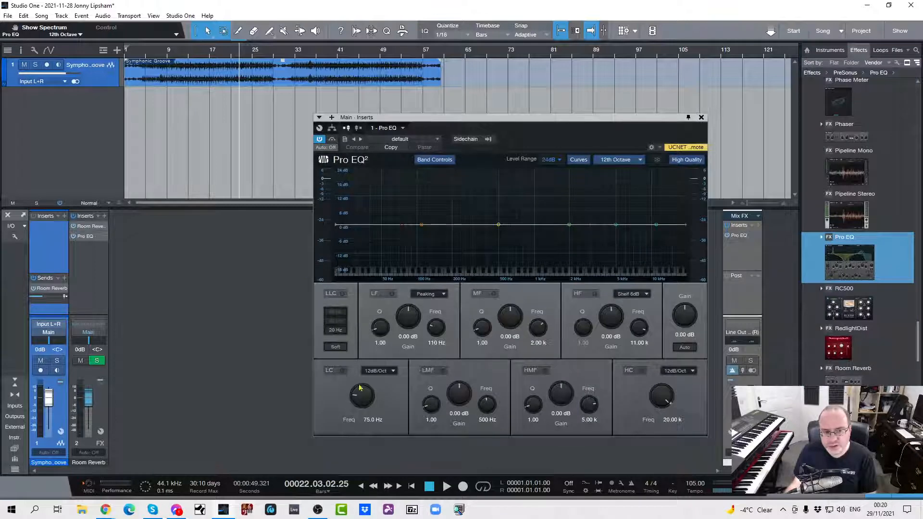
click(343, 371)
drag(362, 396, 363, 399)
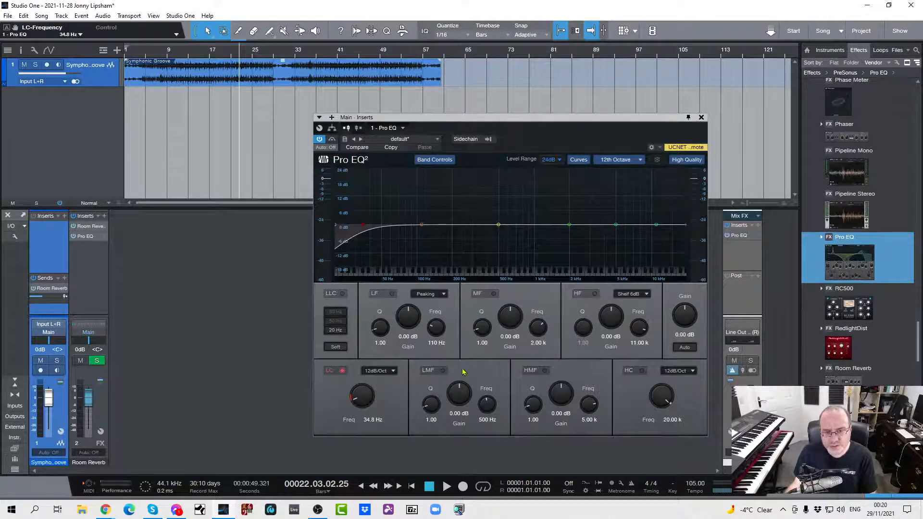
During playback, enable the Main Pro EQ's high-frequency shelf and set it to 1.92 dB gain at 10.02 kHz.
key(space)
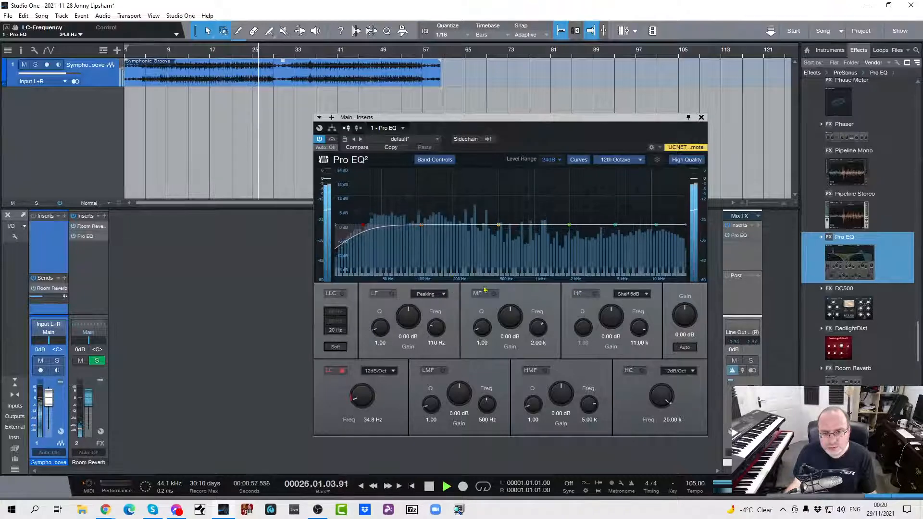
click(595, 294)
scroll(615, 322, up, 4)
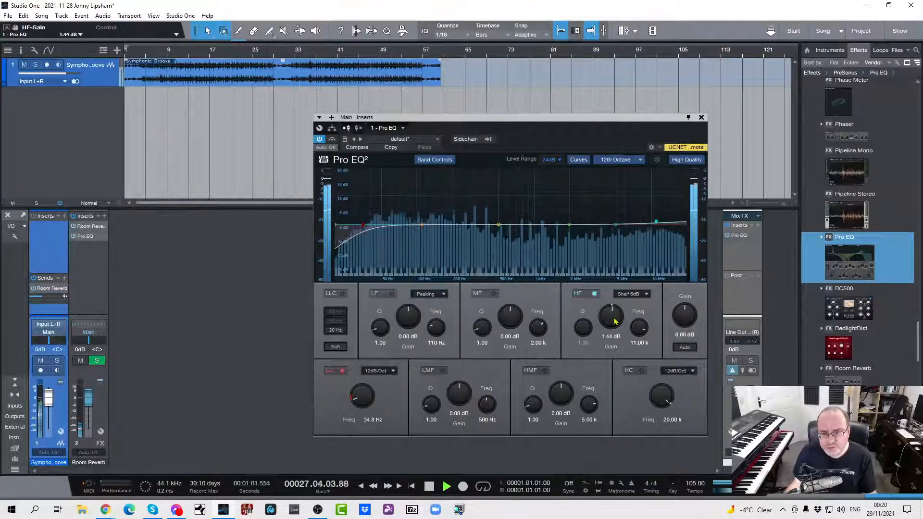
scroll(641, 329, down, 2)
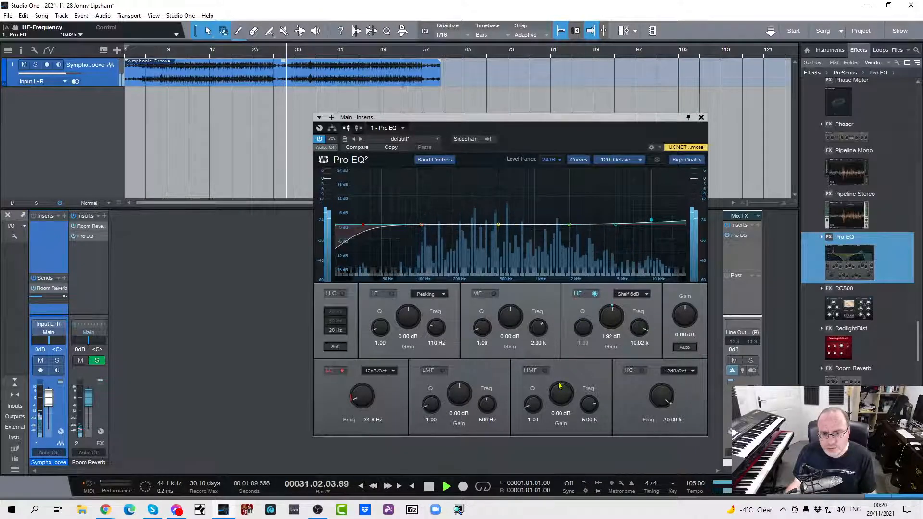
Boost the Main Pro EQ's high-mid band by 0.96 dB at 5.00 kHz during playback, stop, and close the EQ window.
scroll(560, 391, up, 2)
scroll(560, 390, up, 2)
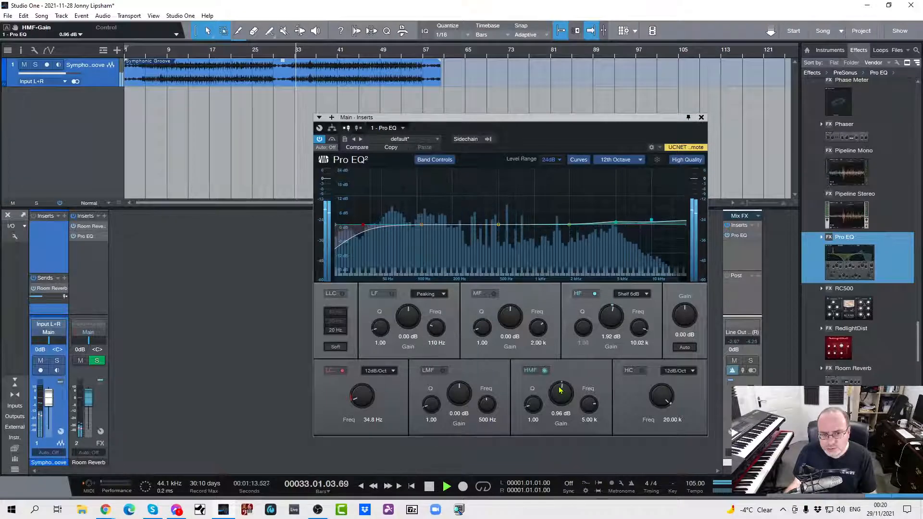
key(space)
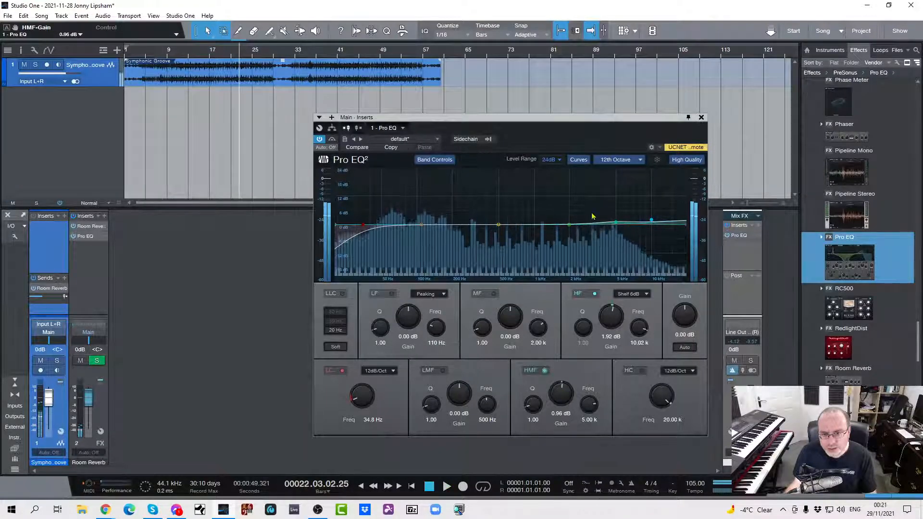
click(702, 118)
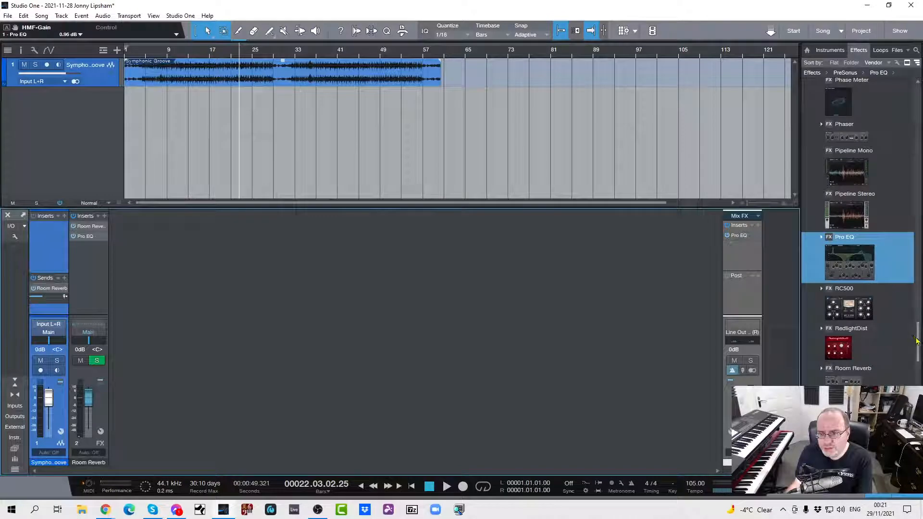
Insert the PreSonus Limiter in the Main output's post-fader section and move its window clear of the arrangement.
scroll(869, 283, up, 10)
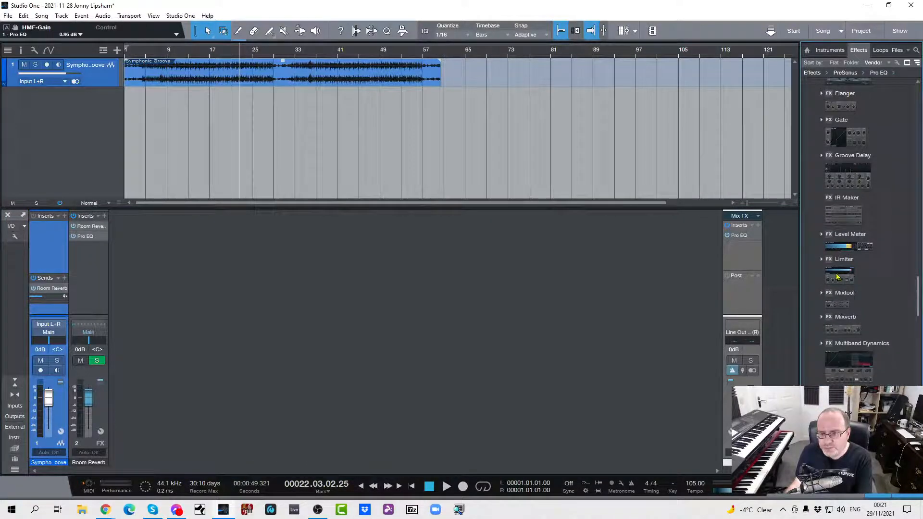
drag(839, 277, 741, 305)
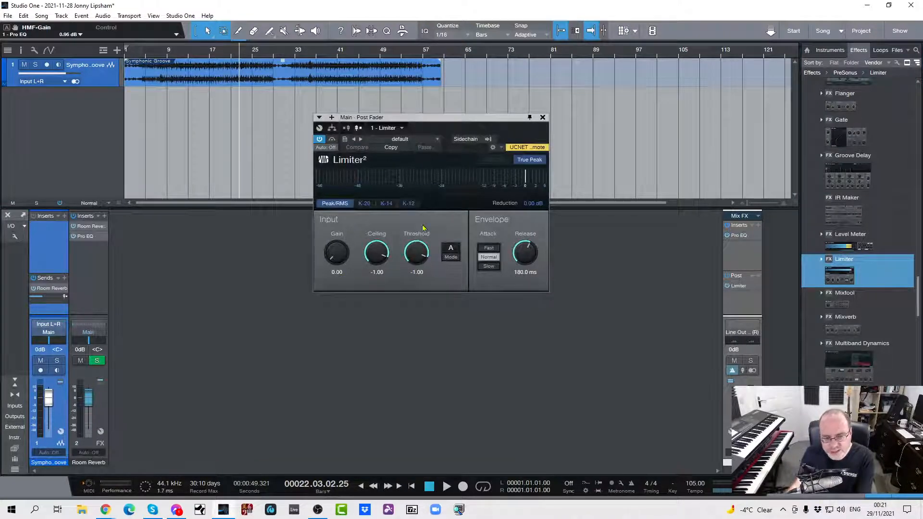
drag(439, 118, 436, 219)
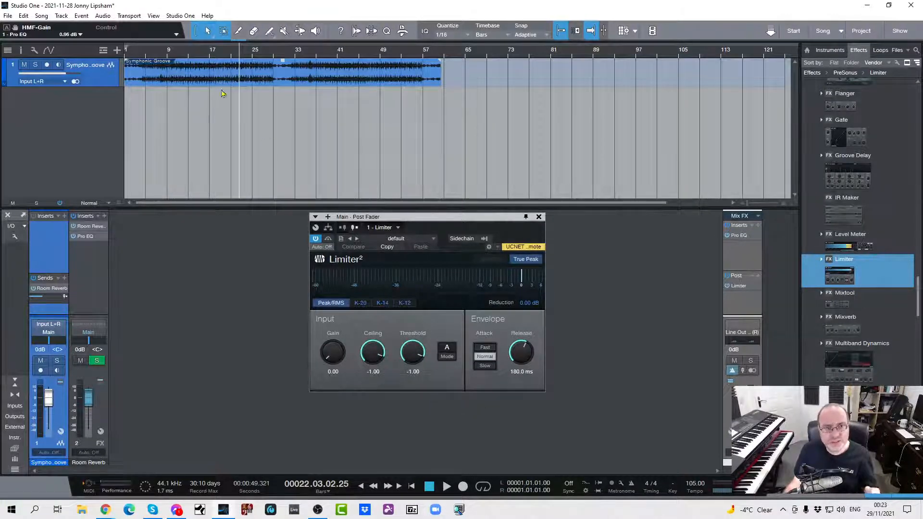
Play from bar 19, set the Main Limiter's input gain to 1.26 dB, stop playback and close the Limiter window.
click(222, 56)
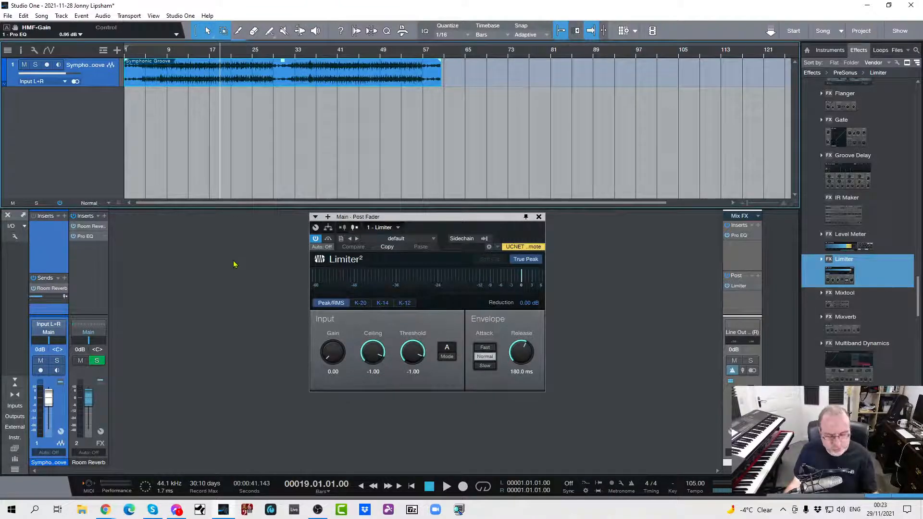
key(space)
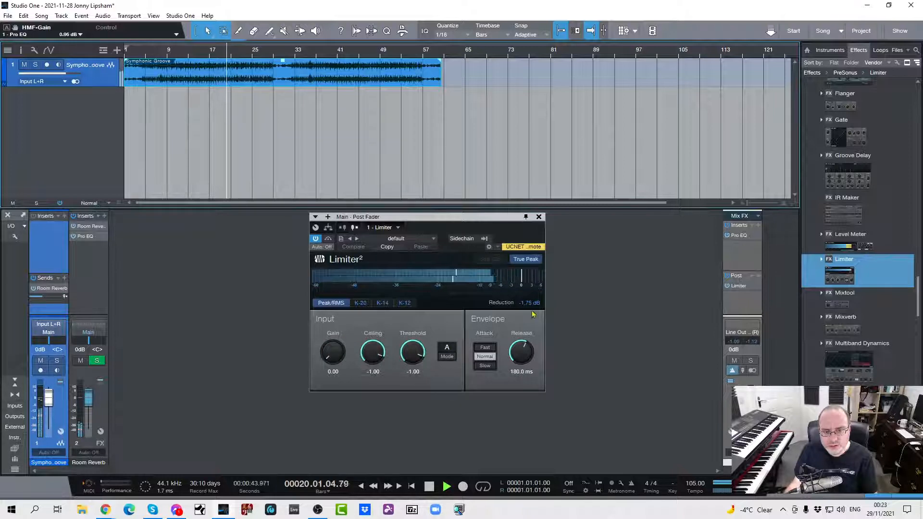
drag(340, 362, 340, 358)
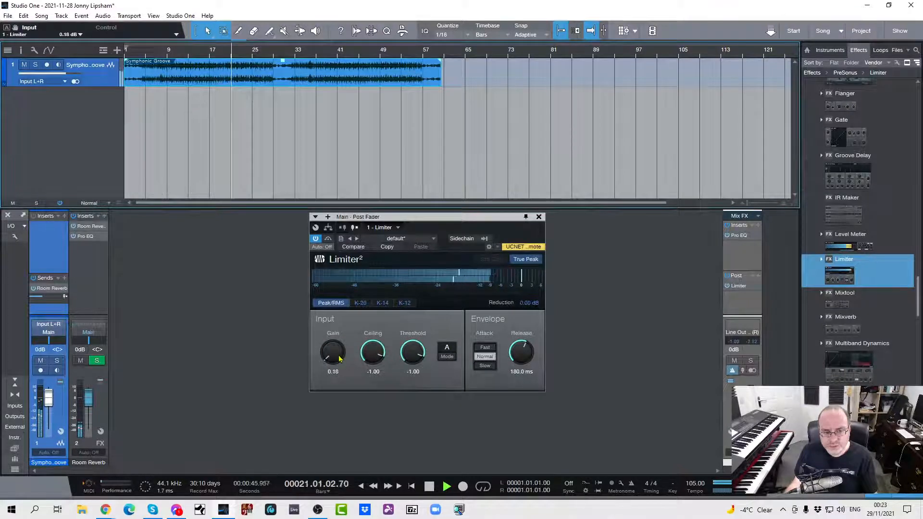
scroll(340, 359, up, 5)
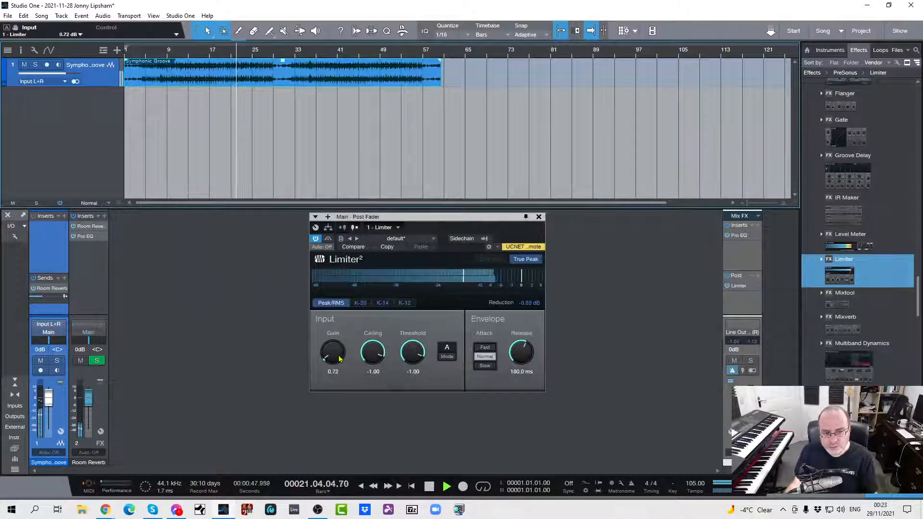
scroll(339, 358, up, 3)
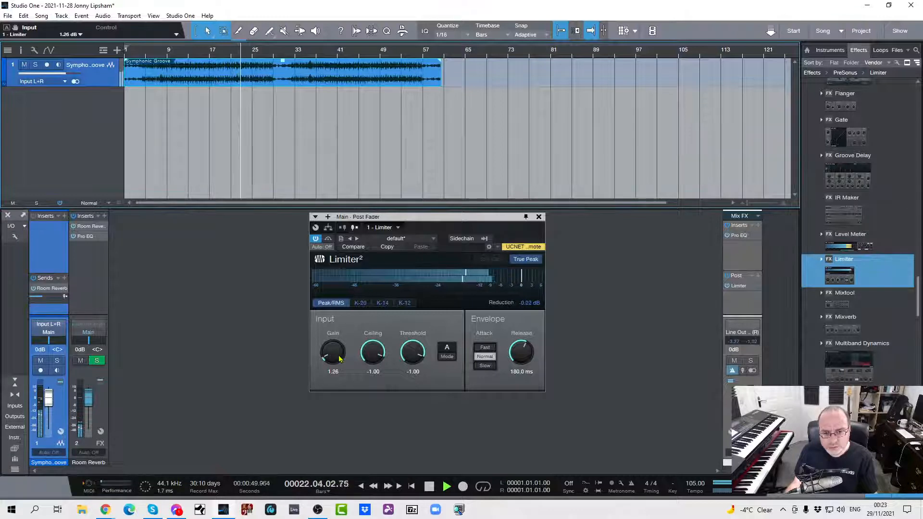
scroll(339, 358, up, 2)
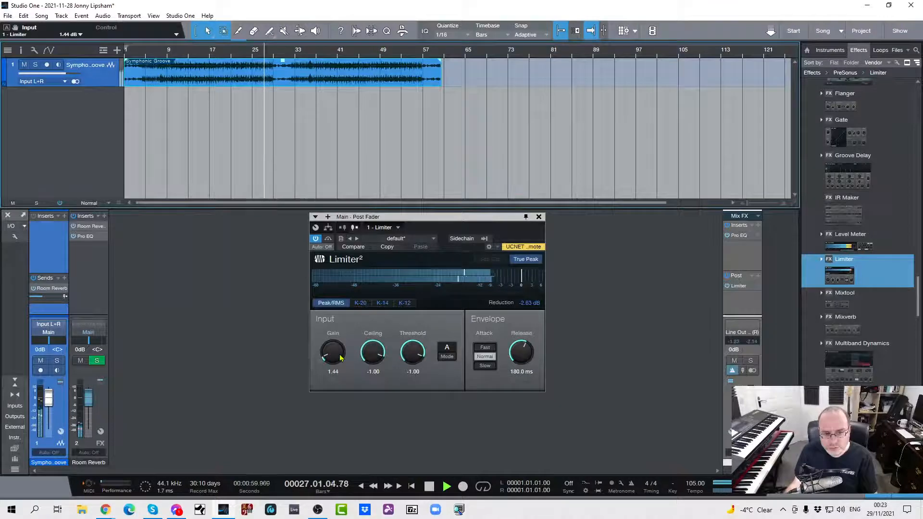
scroll(340, 357, down, 2)
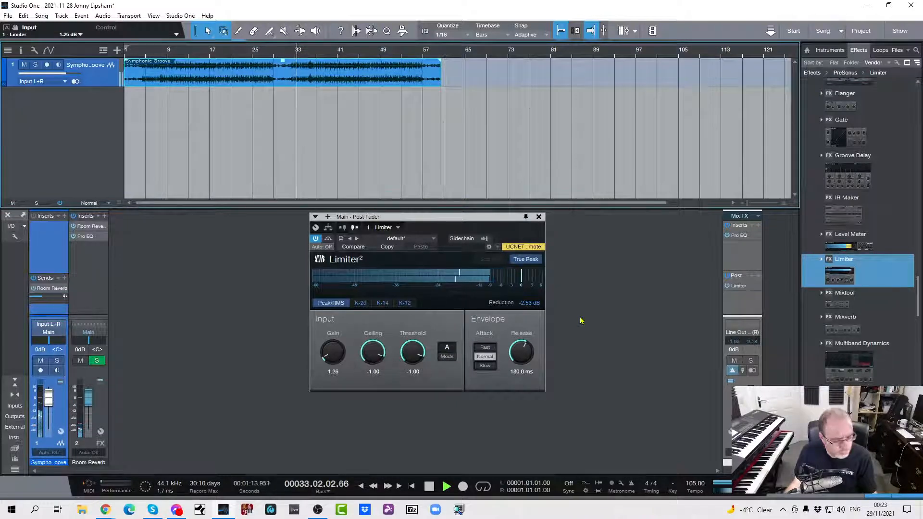
key(space)
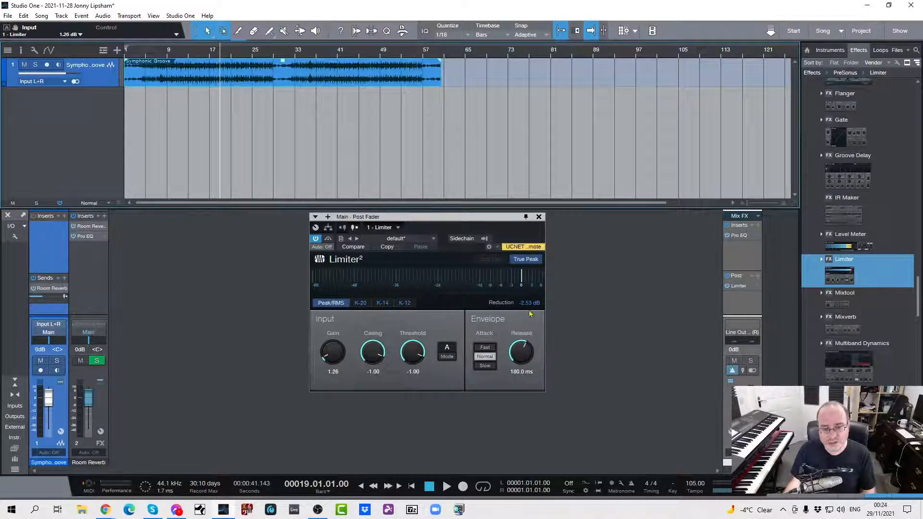
click(538, 217)
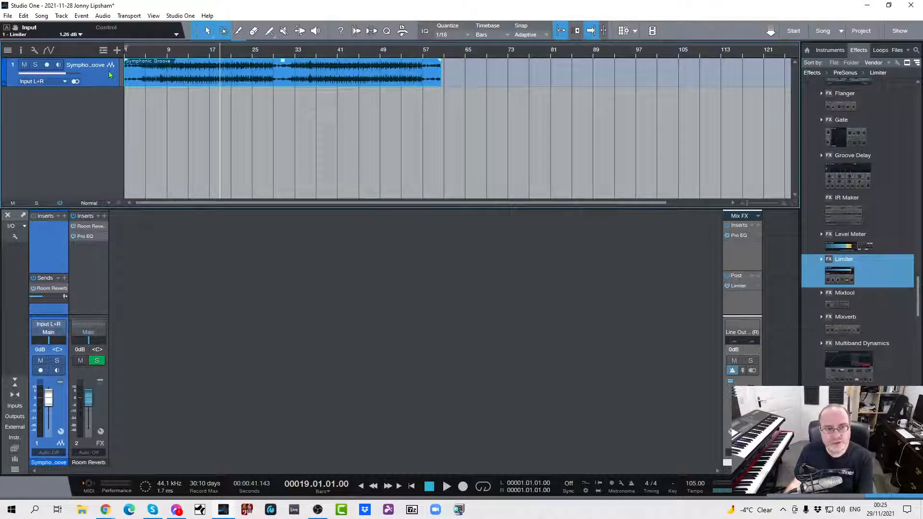
Show the marker track, move the song's End marker out to bar 61, and return the playhead to the song start.
click(103, 50)
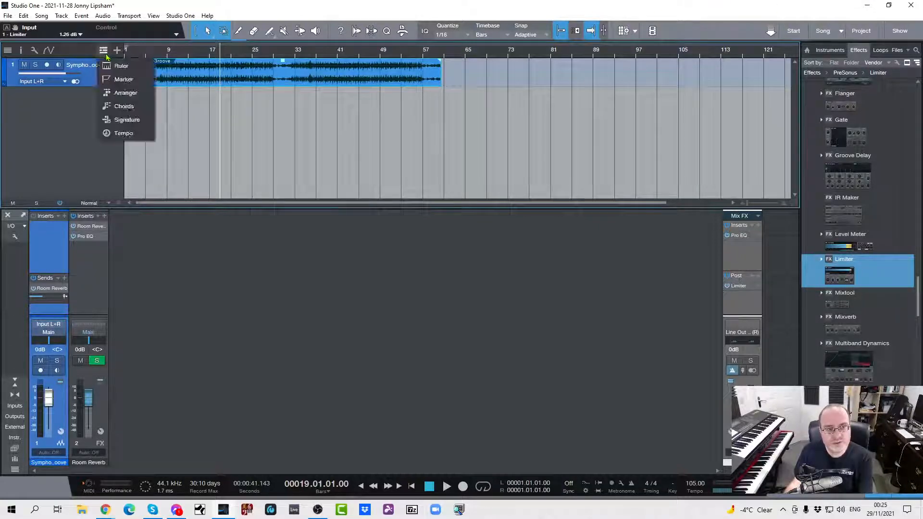
click(124, 80)
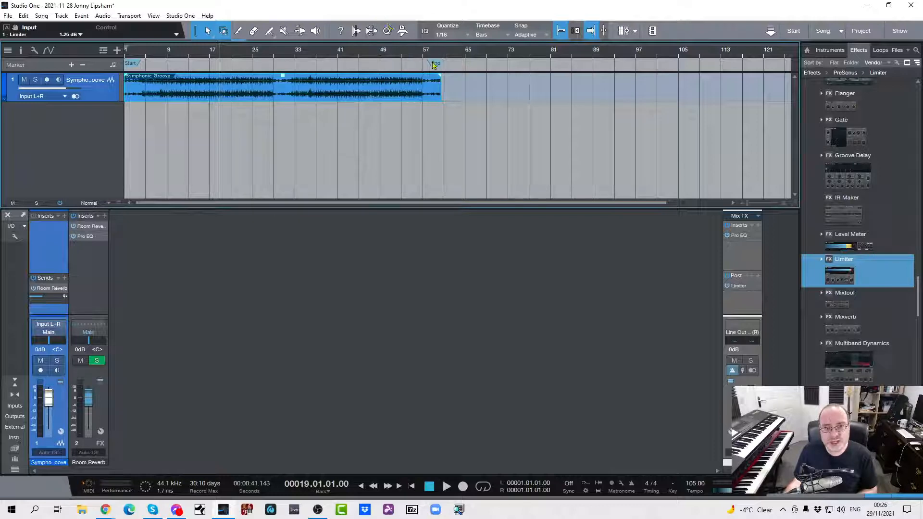
drag(425, 72, 426, 88)
drag(401, 204, 414, 205)
drag(417, 55, 418, 91)
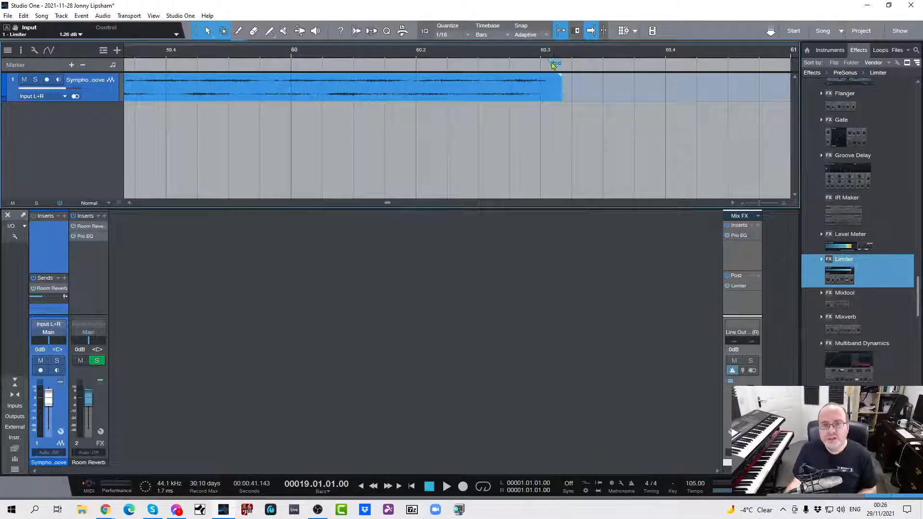
mouse_move(521, 56)
mouse_down()
mouse_move(508, 41)
mouse_move(592, 66)
mouse_up()
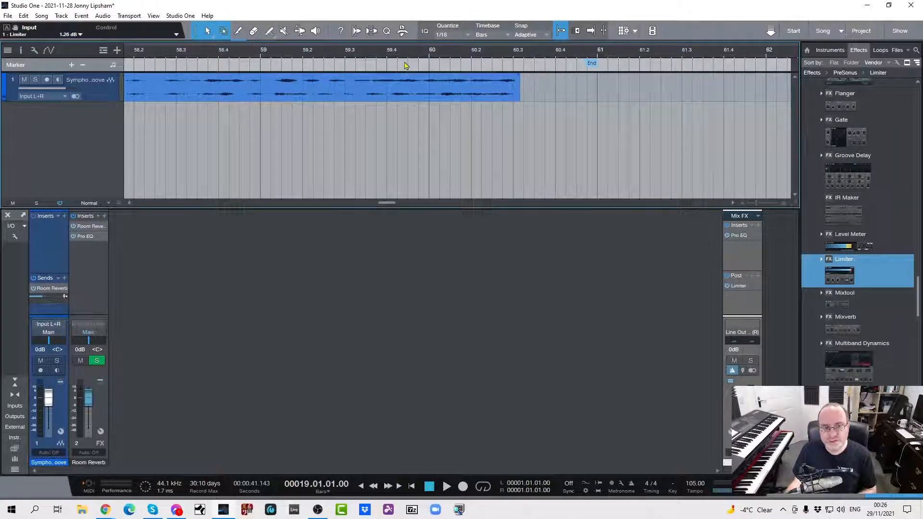
scroll(413, 55, down, 5)
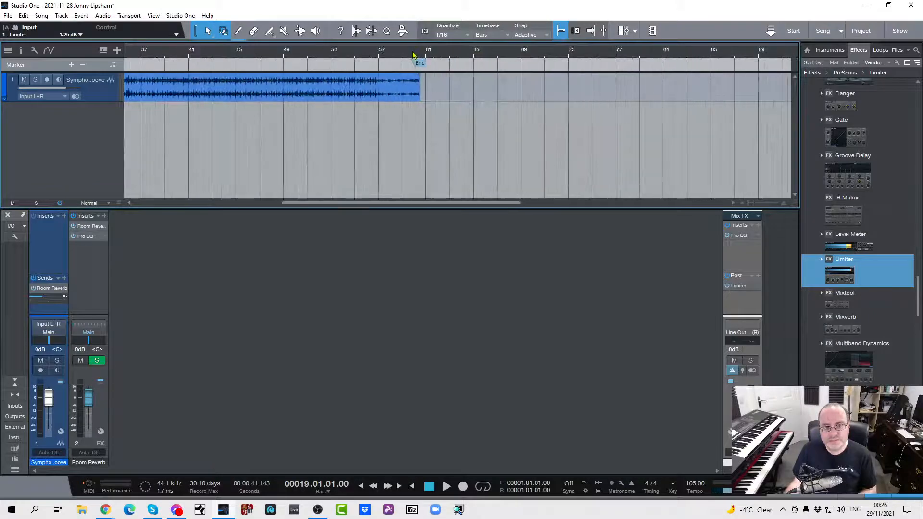
scroll(413, 56, up, 4)
scroll(398, 56, down, 7)
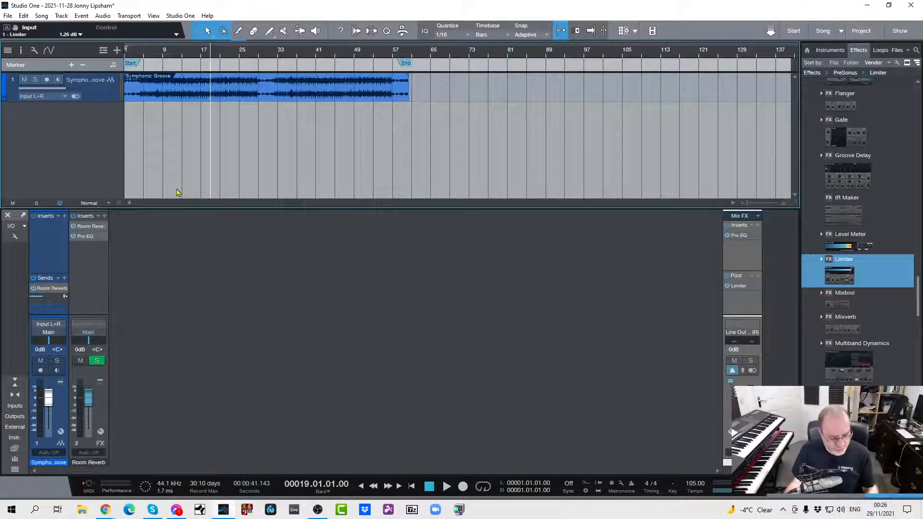
key(comma)
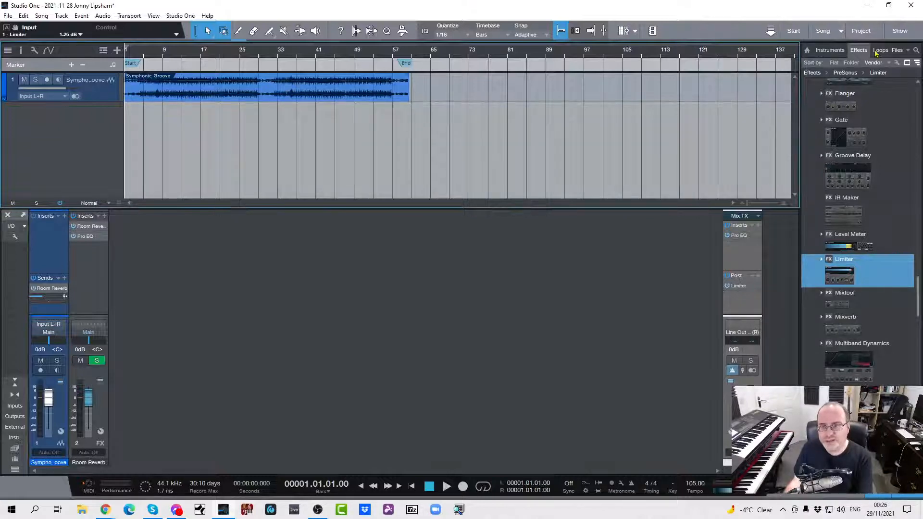
Browse the file browser, collapsing the Swings On Roundabouts, Dig Myself A Hole and Belonging To Tomorrow folders, and expand the Dropbox folder.
click(897, 51)
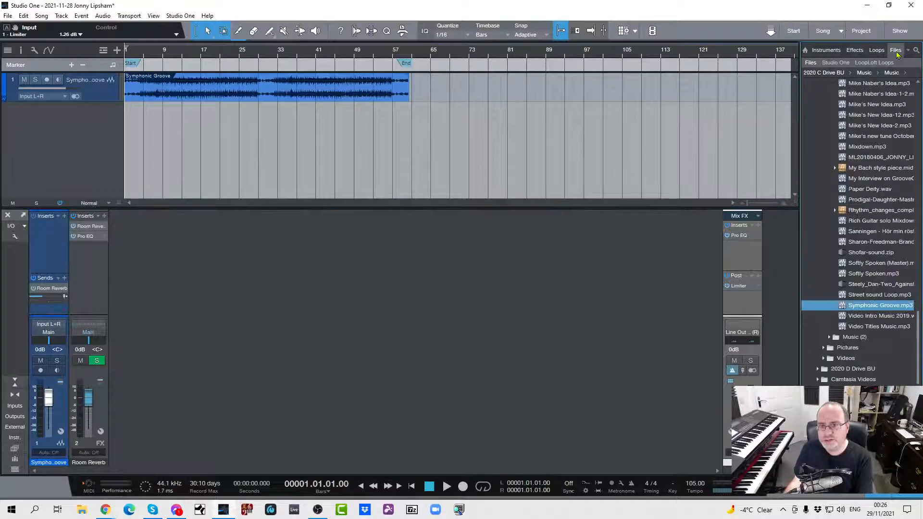
scroll(820, 315, up, 9)
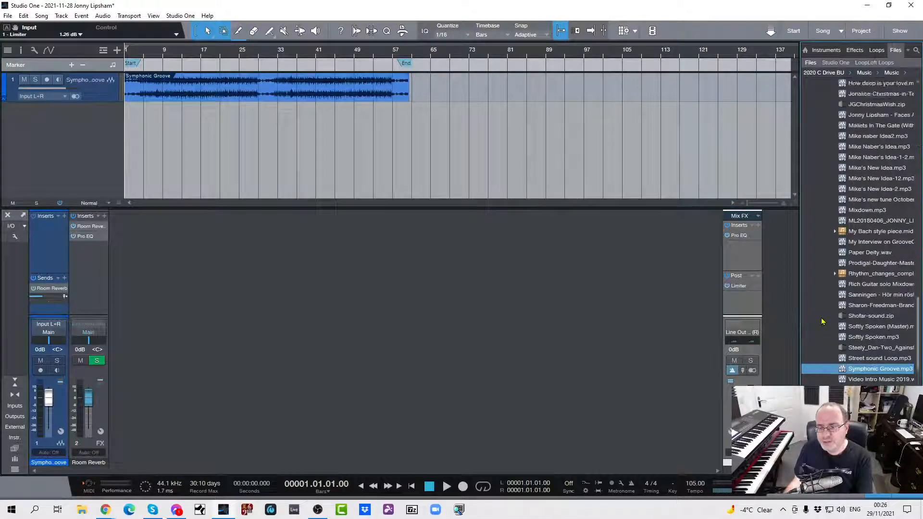
scroll(826, 264, up, 7)
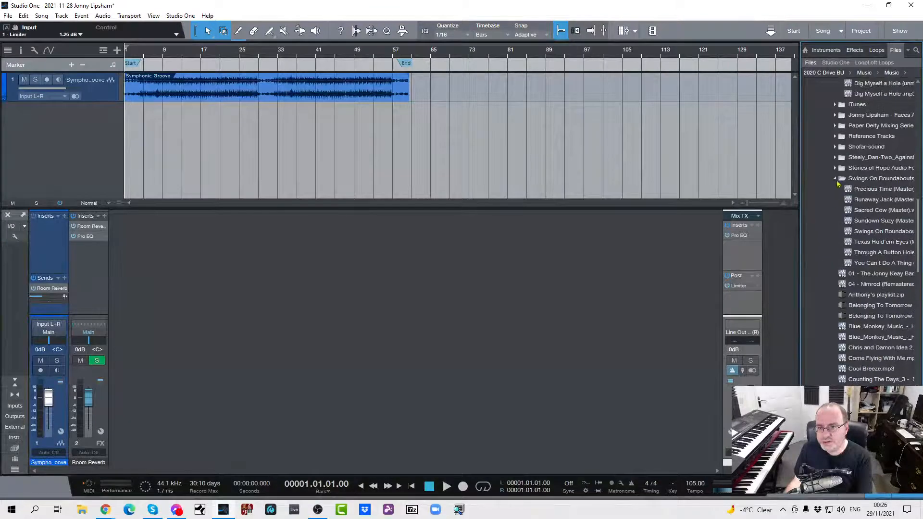
click(836, 181)
scroll(812, 176, up, 4)
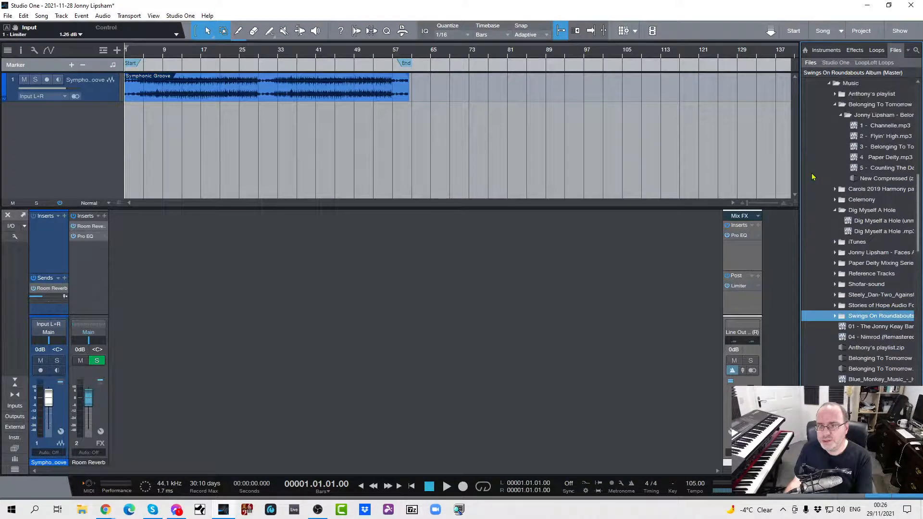
click(836, 211)
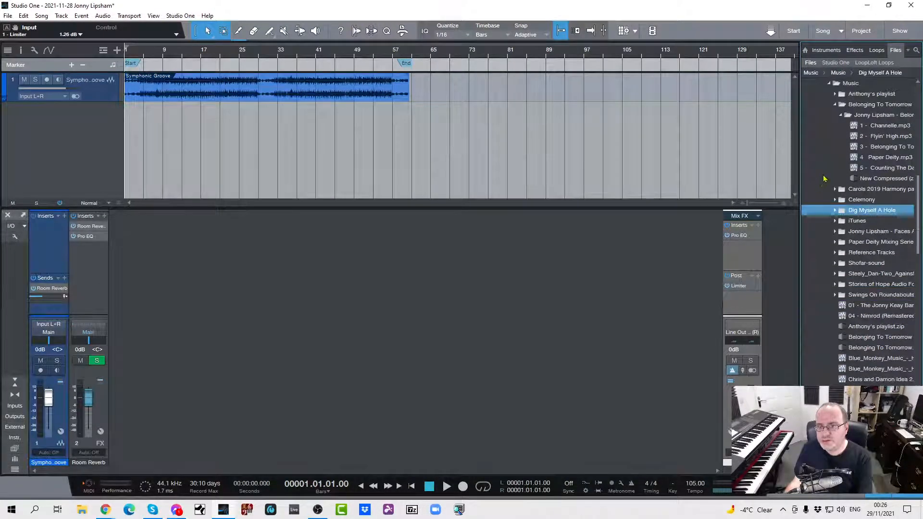
scroll(824, 178, up, 1)
click(835, 116)
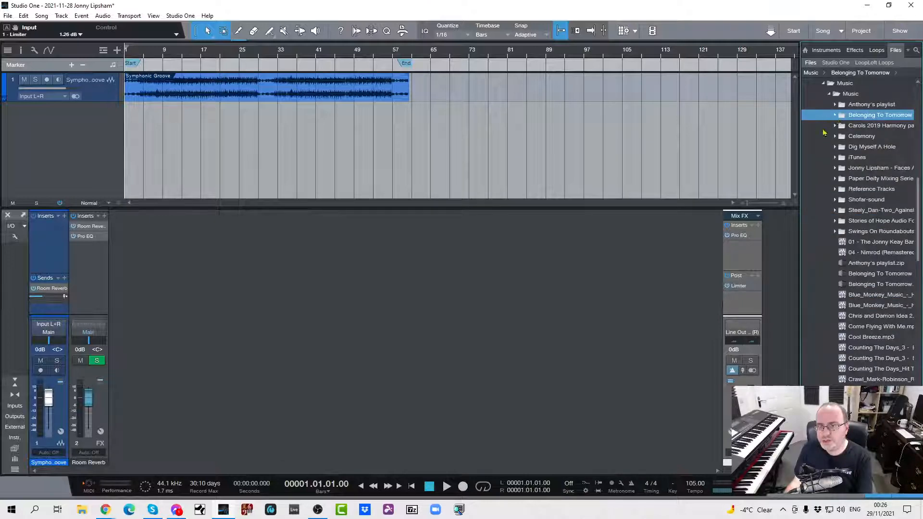
scroll(814, 223, up, 4)
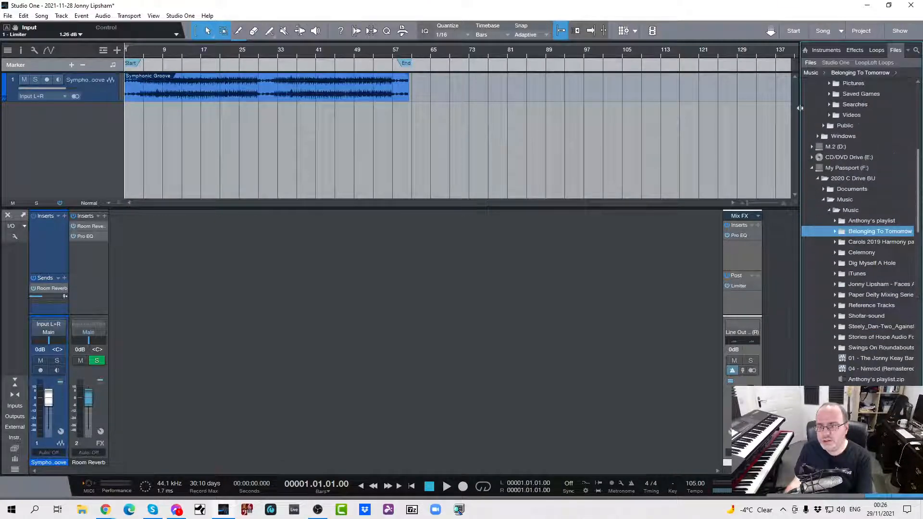
scroll(822, 120, up, 5)
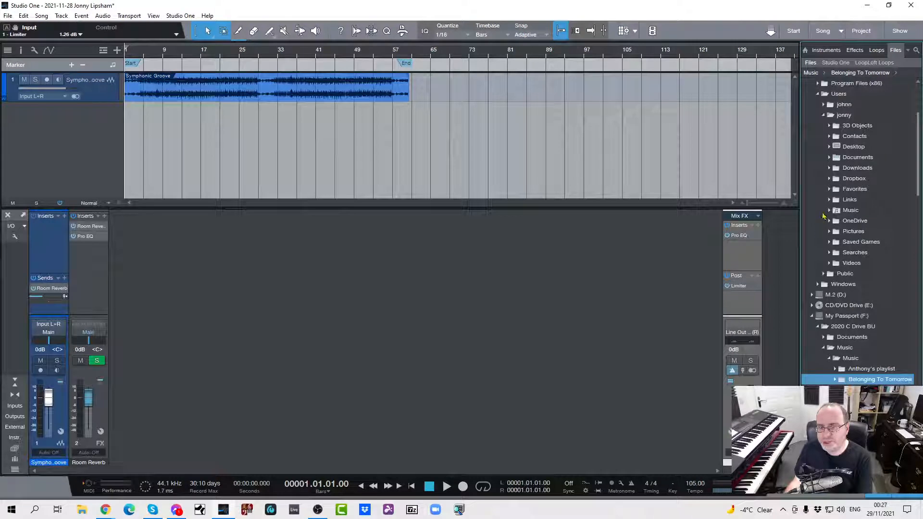
click(829, 180)
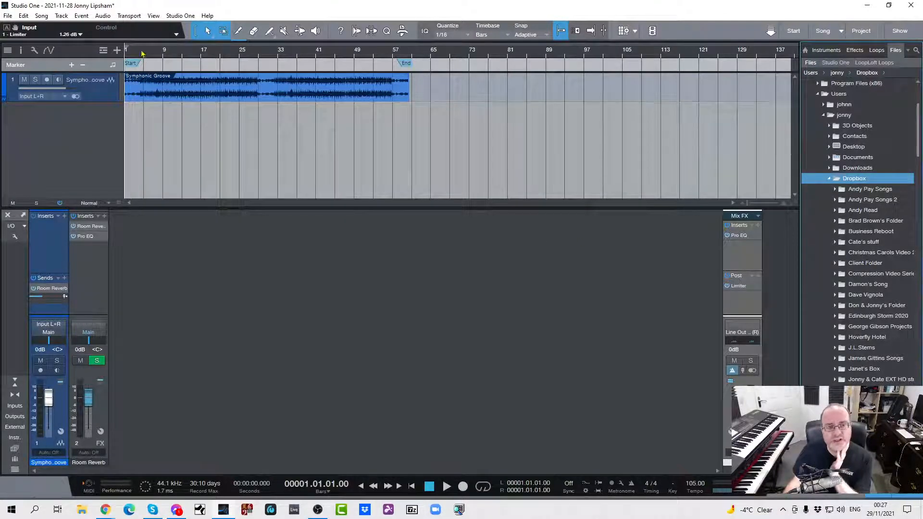
Start a mixdown export and set its location to the Client Folder inside Dropbox.
click(41, 17)
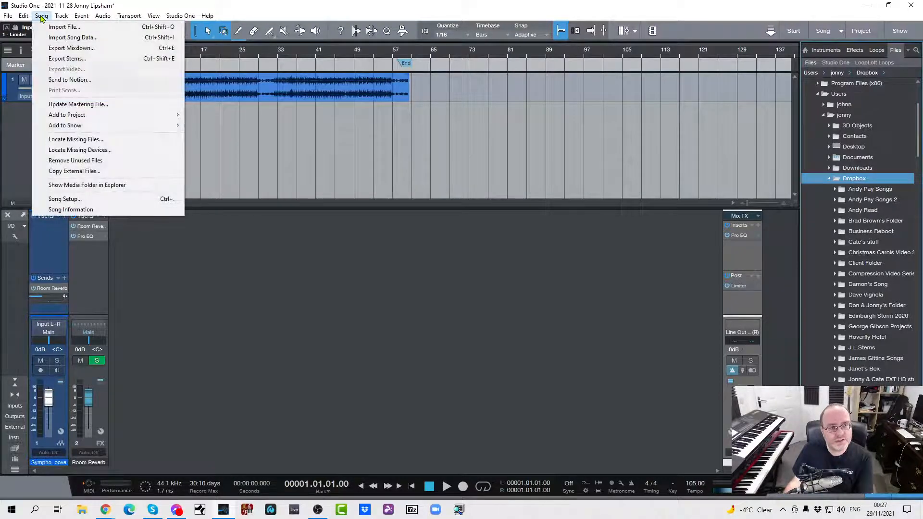
click(71, 48)
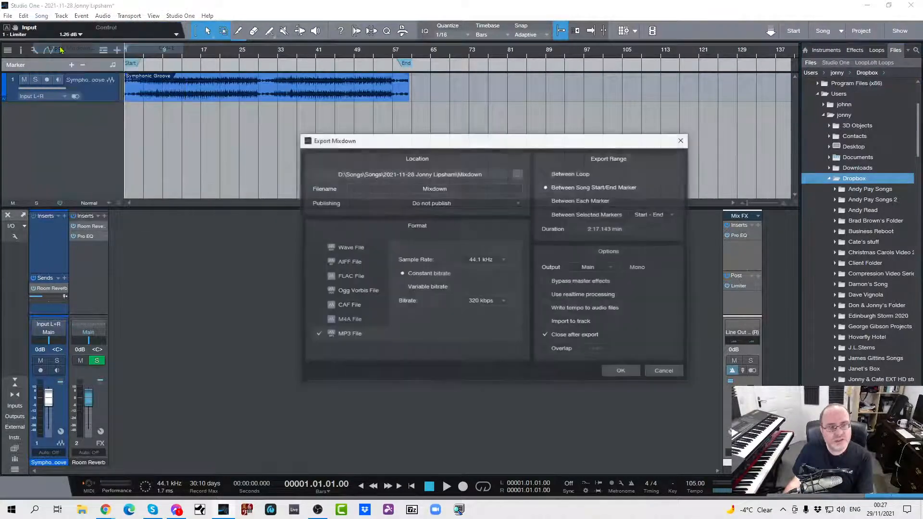
click(517, 175)
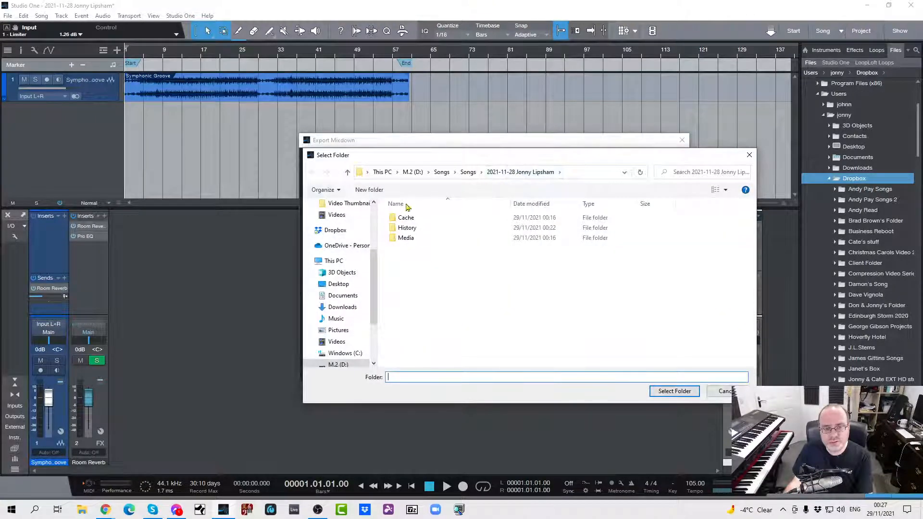
click(336, 230)
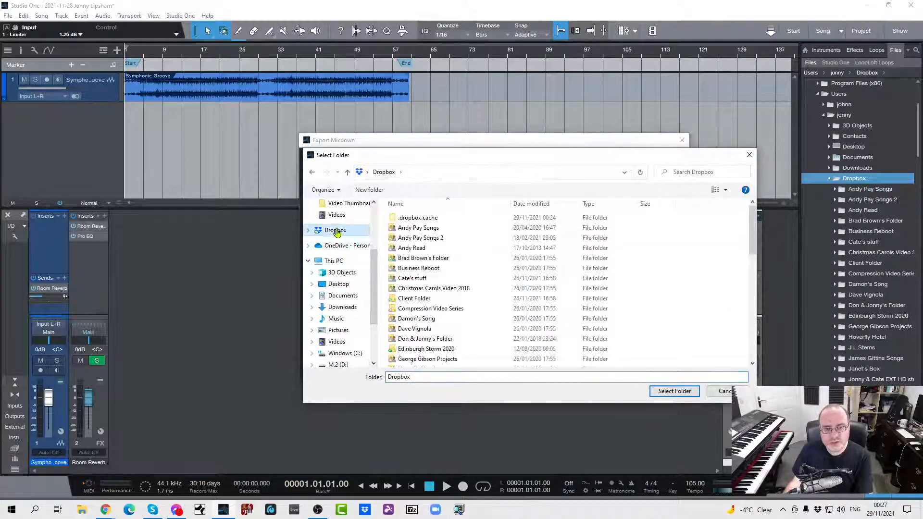
click(413, 299)
click(674, 390)
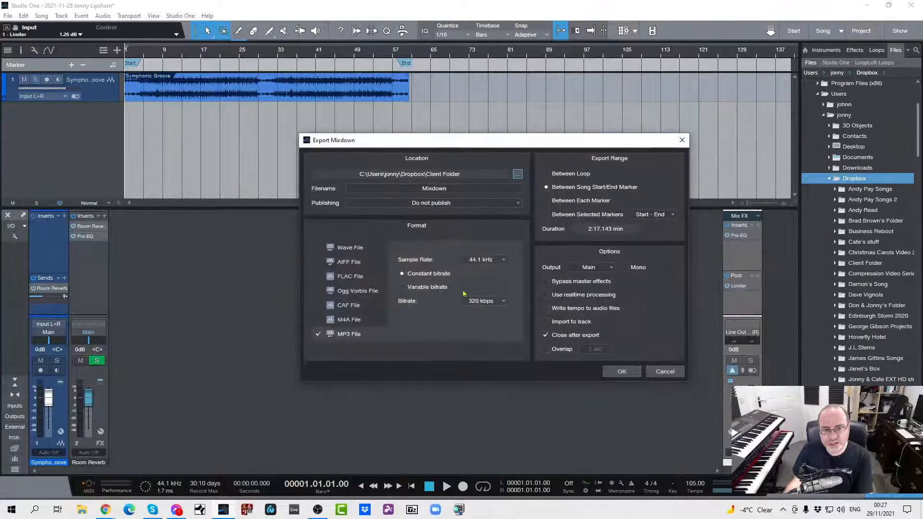
Name the mixdown file "Symphonic Groove Remix".
click(451, 189)
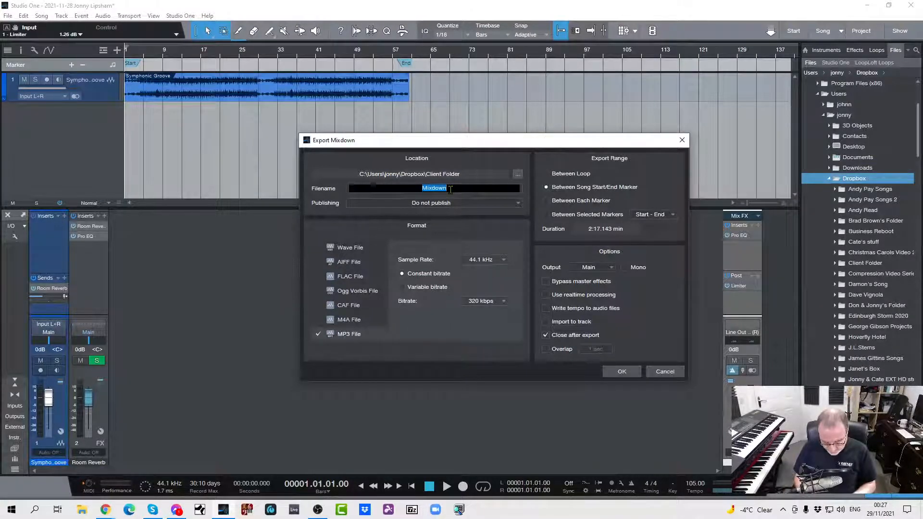
text(Sym)
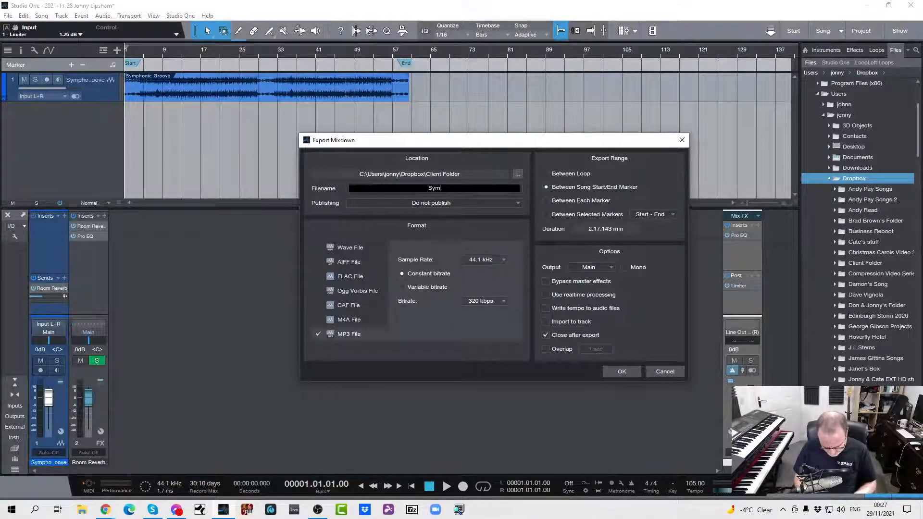
text(phonic )
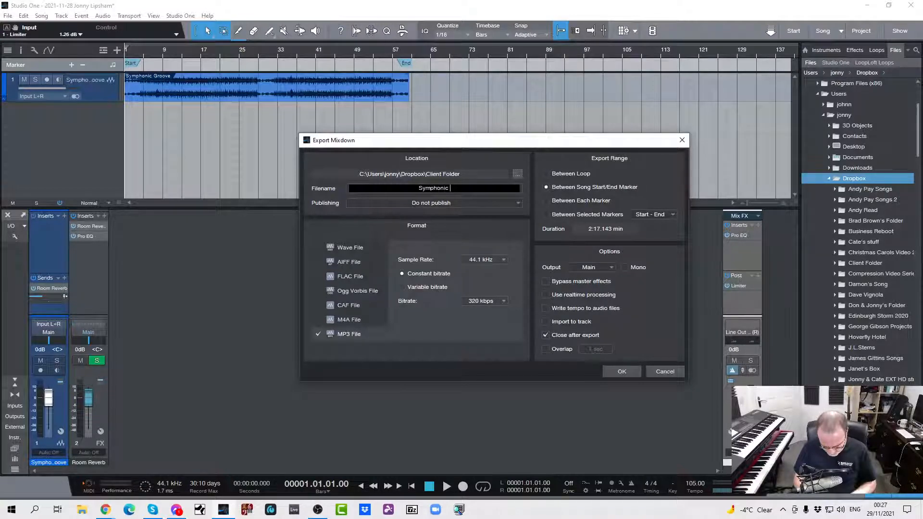
text(Groove Rem)
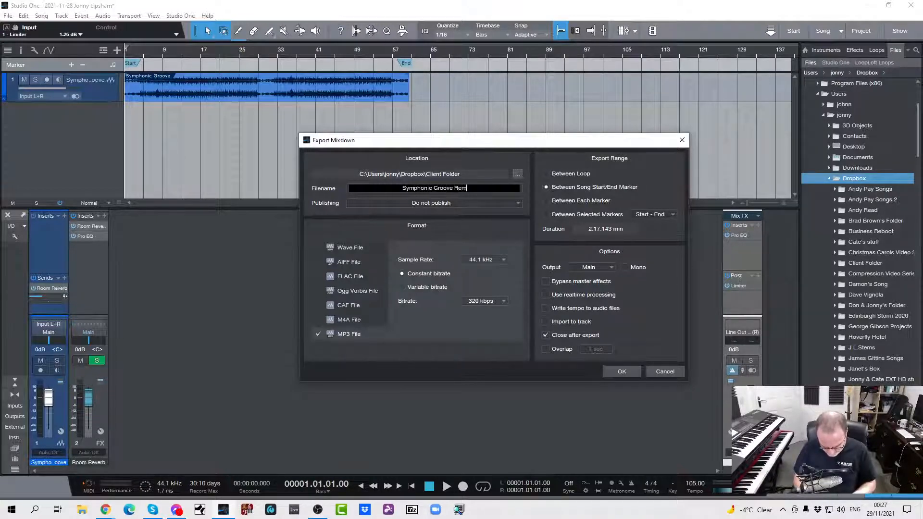
text(ix)
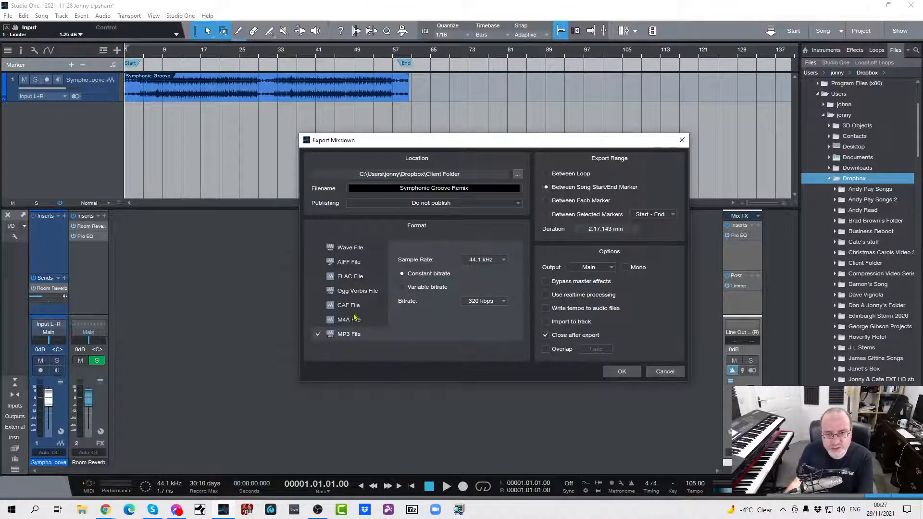
Add a 32 Bit Float Wave File alongside the MP3 format and export the mixdown.
click(319, 248)
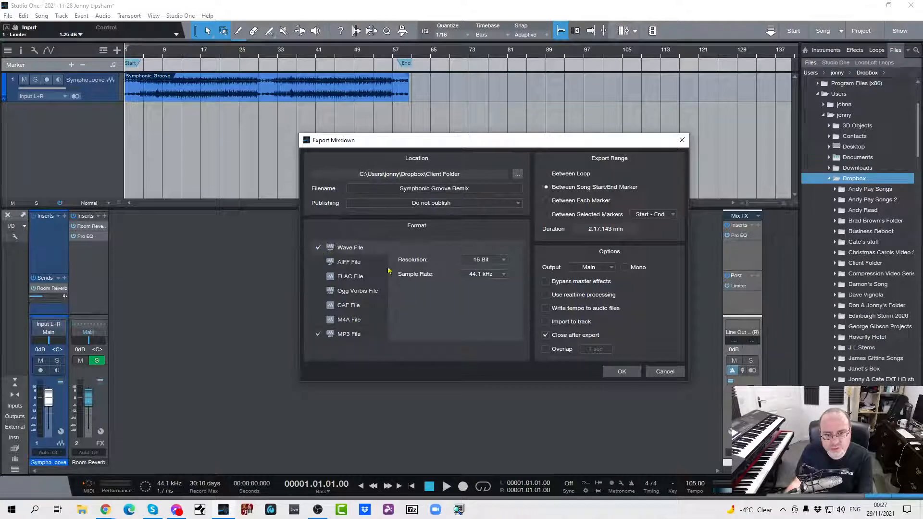
click(503, 261)
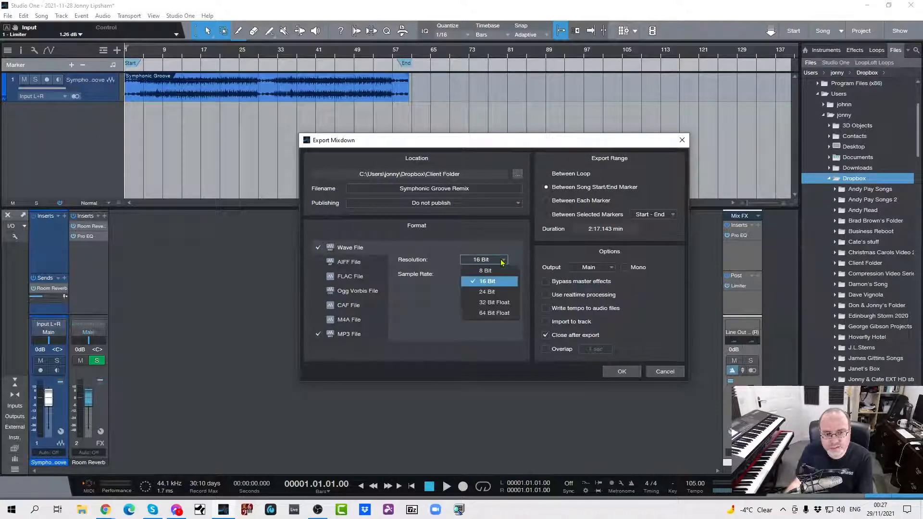
click(483, 303)
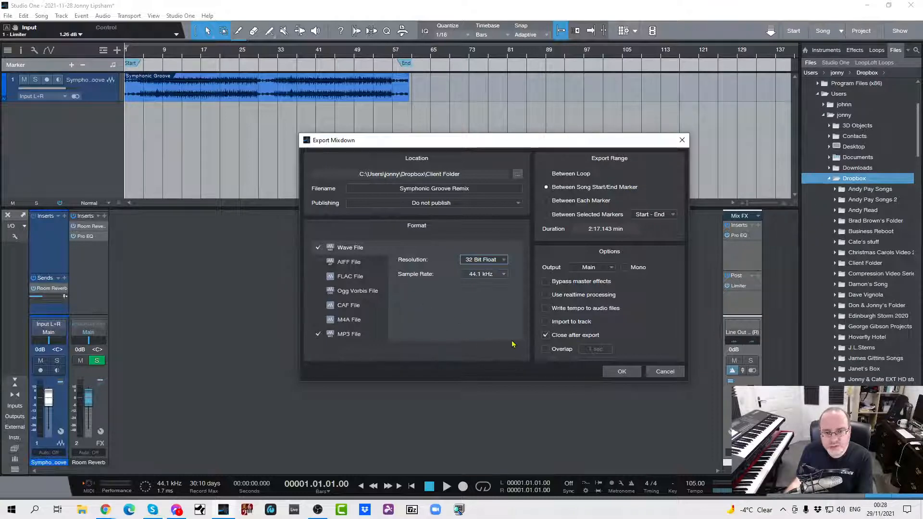
click(621, 371)
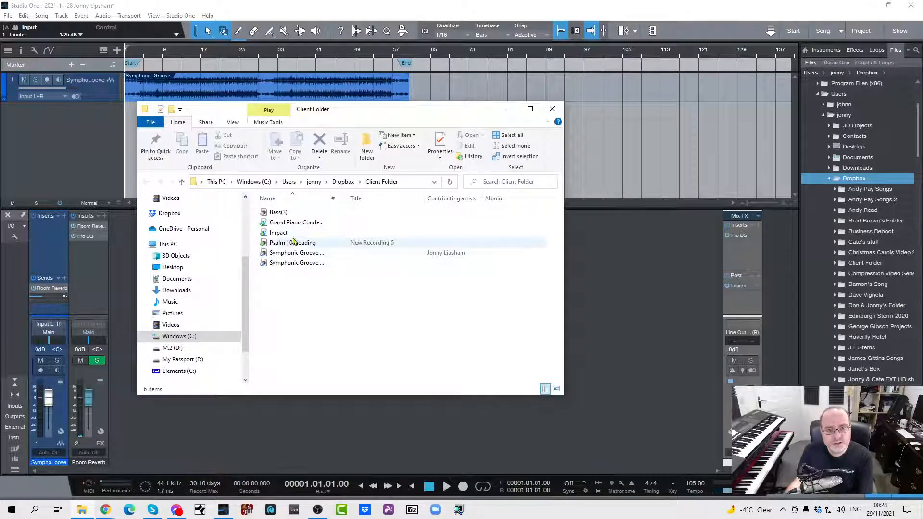
Widen the Name column in the Client Folder window, check the exported Symphonic Groove Remix files, and close the window.
drag(331, 200, 391, 201)
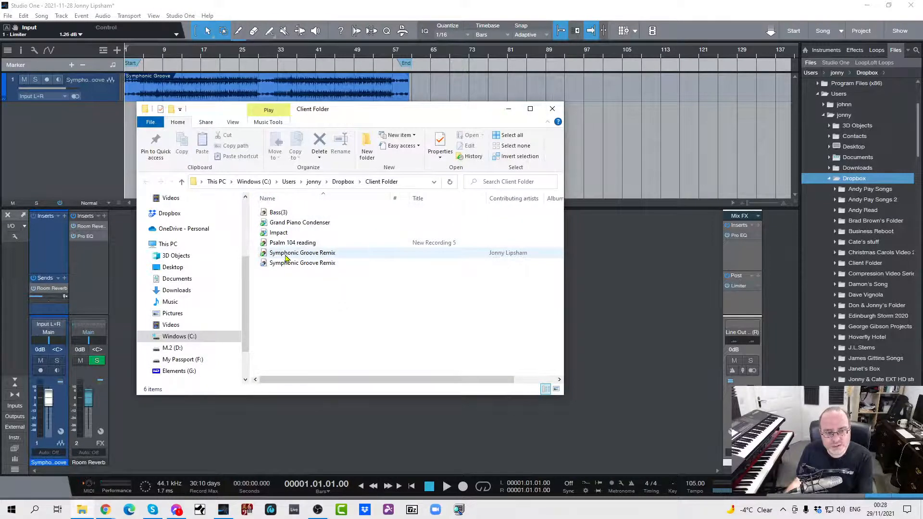
mouse_move(286, 259)
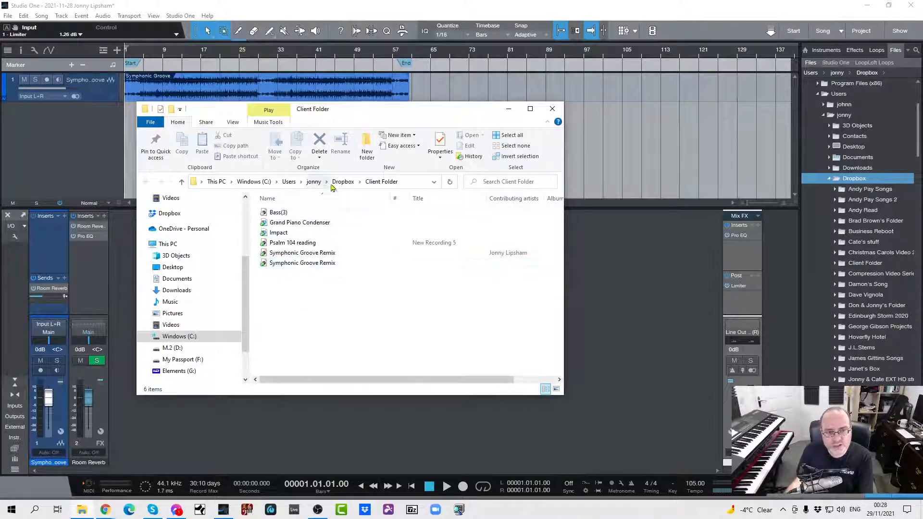
click(552, 110)
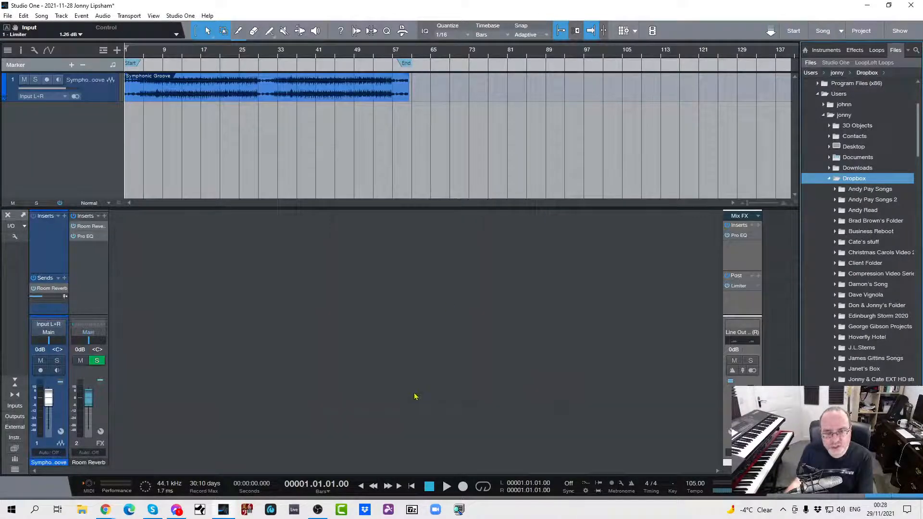
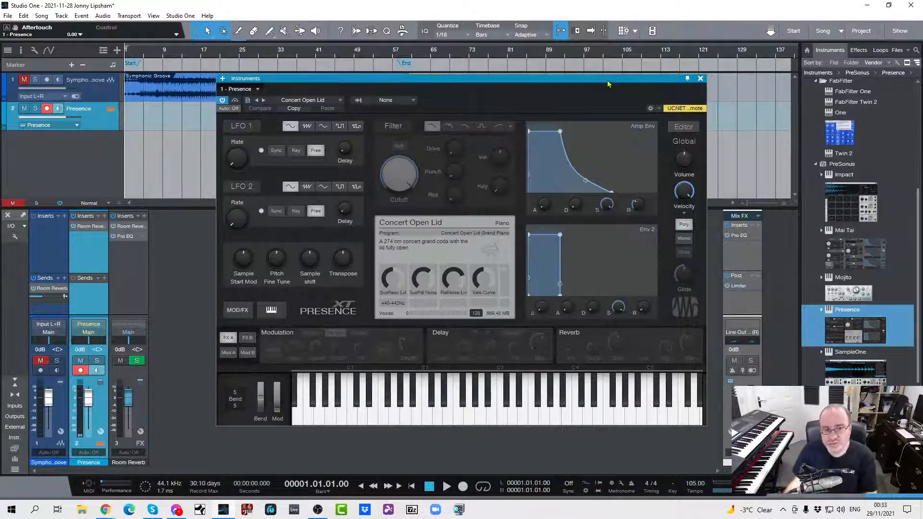
Close the Presence instrument window and remove the Symphonic Groove audio track from the song.
click(700, 79)
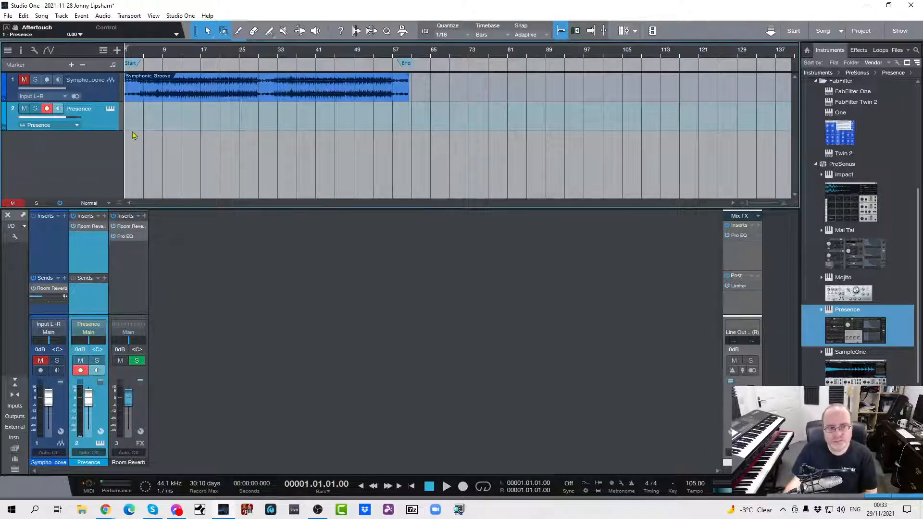
click(101, 93)
right_click(102, 94)
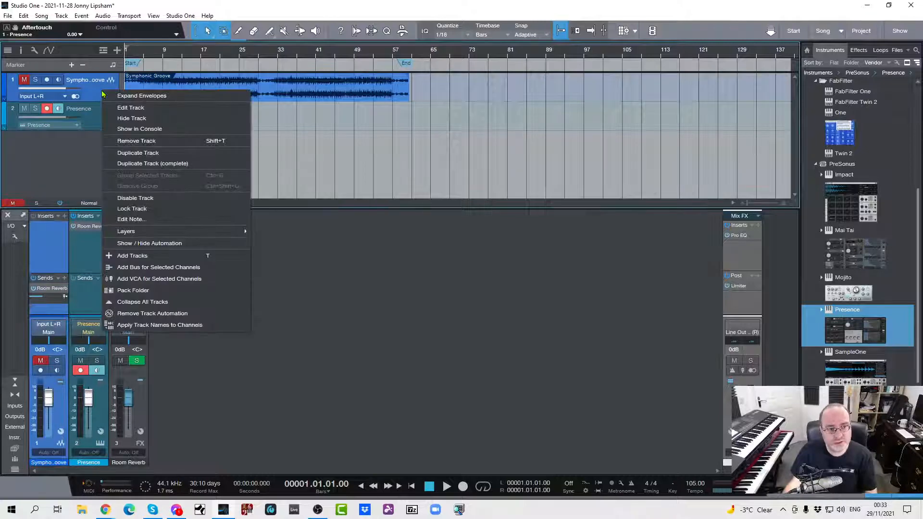
click(127, 142)
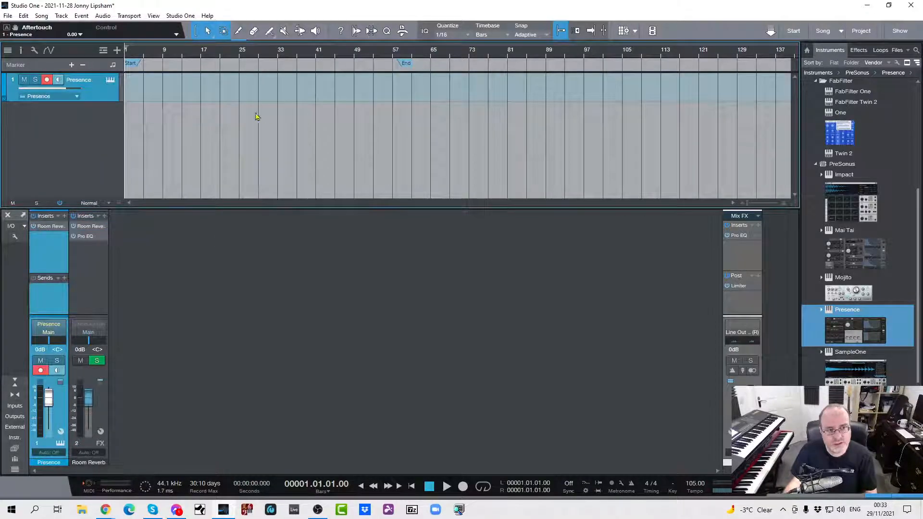
Show the chord track above the arrangement.
click(103, 52)
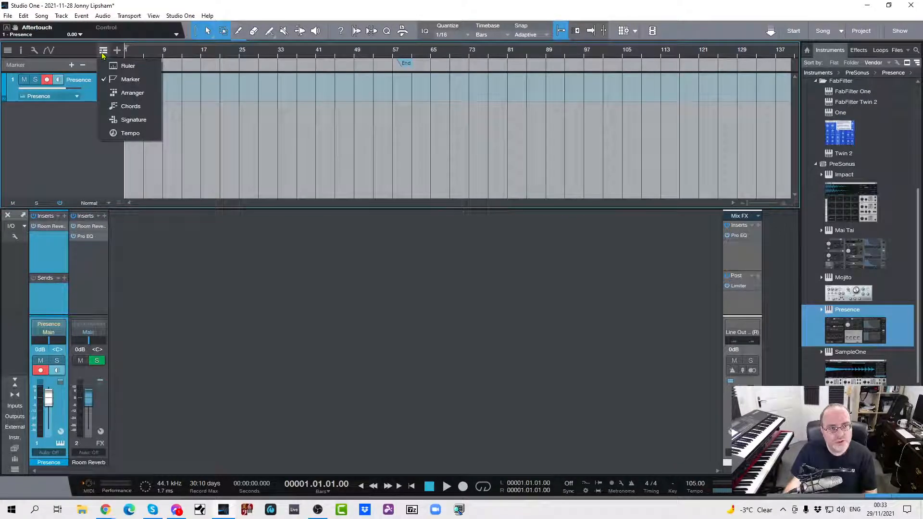
click(122, 105)
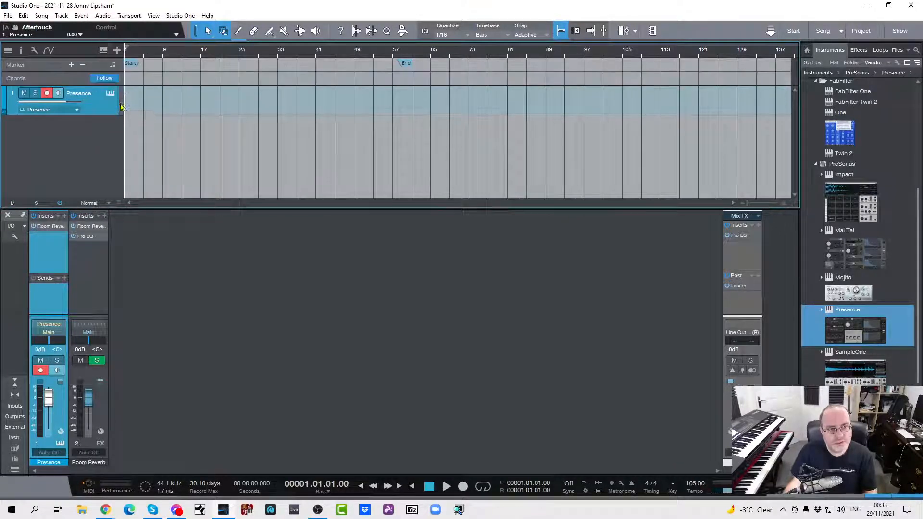
click(135, 80)
drag(134, 80, 124, 78)
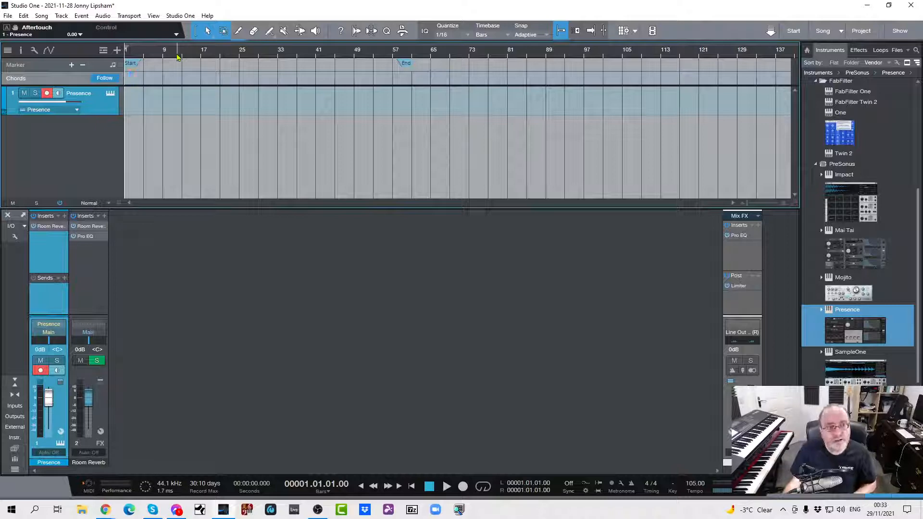
Add five one-bar C chords to the chord track, one in each of bars 1 to 5.
drag(141, 57, 156, 127)
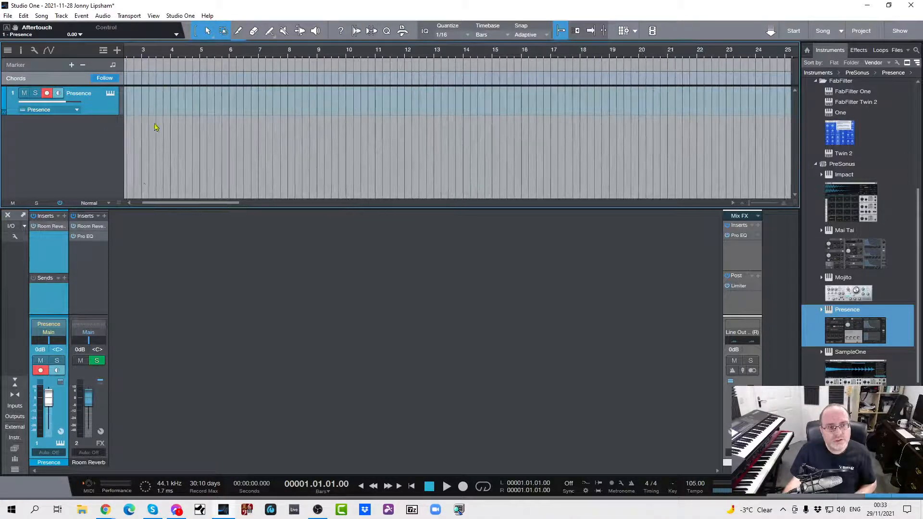
drag(162, 205, 156, 204)
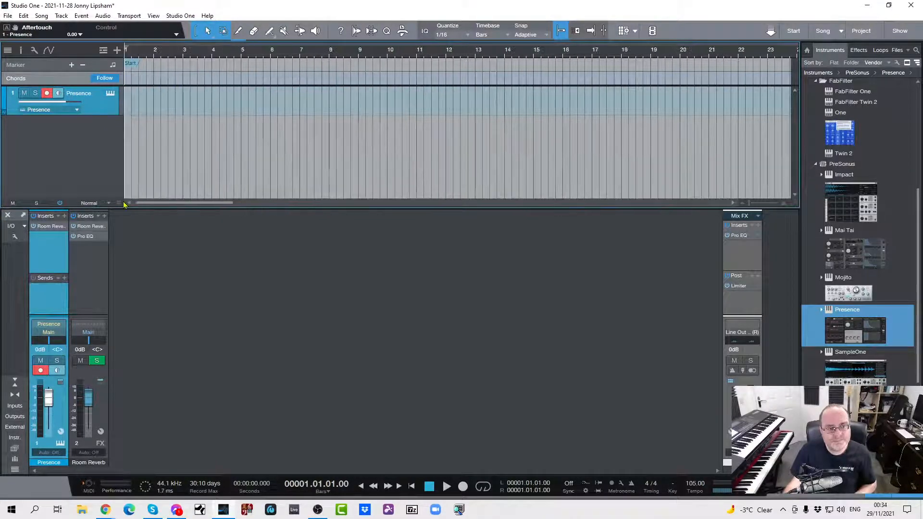
double_click(129, 79)
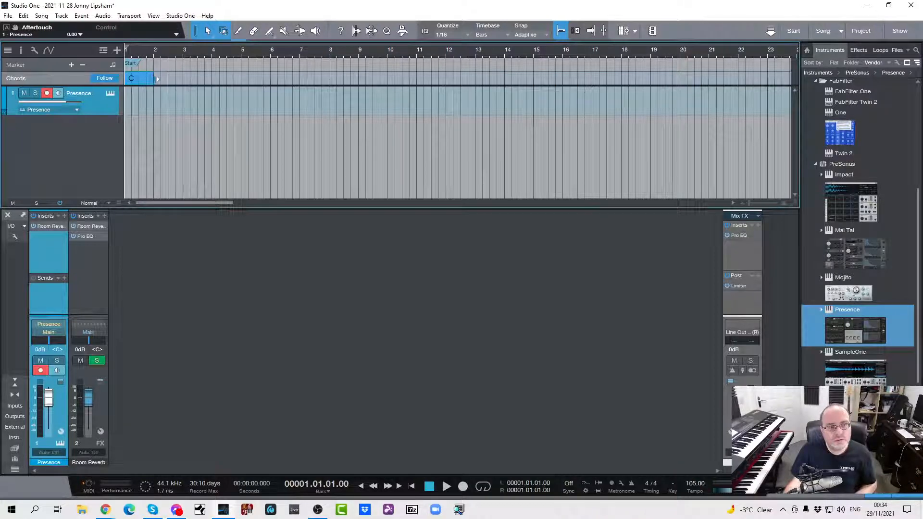
double_click(160, 79)
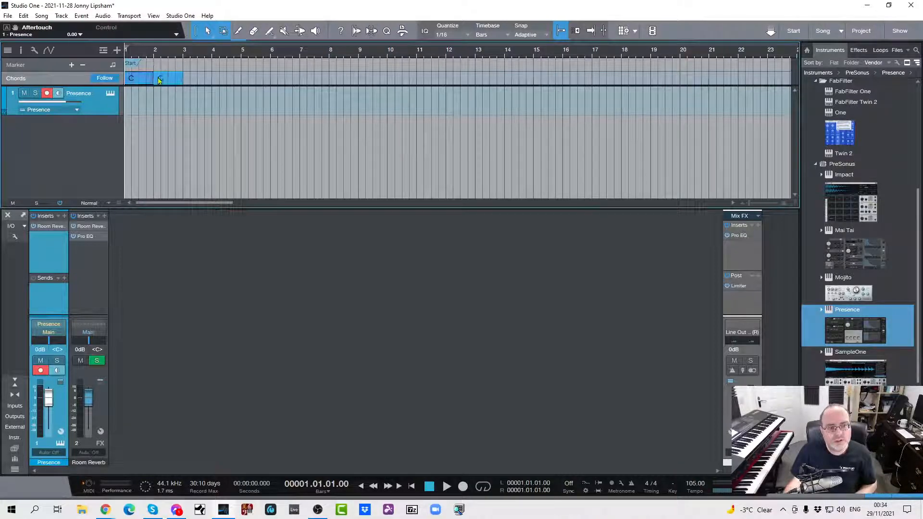
double_click(190, 80)
double_click(218, 81)
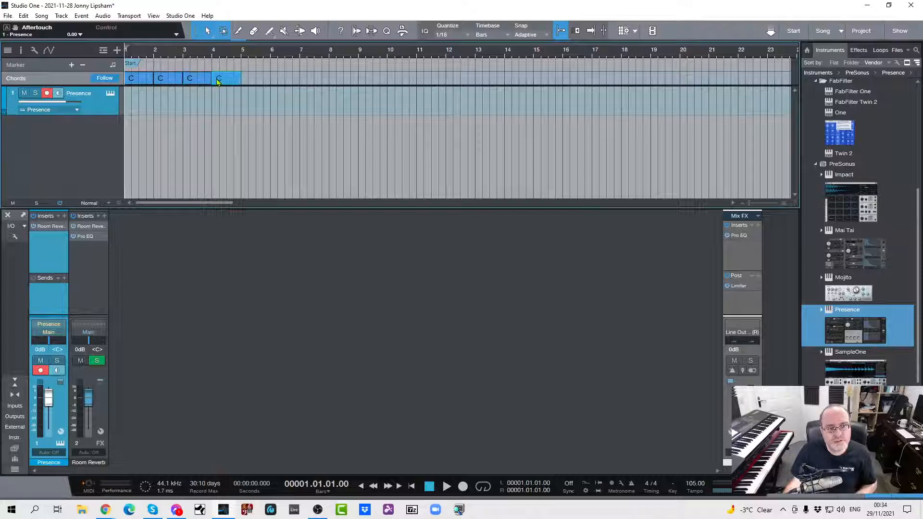
double_click(246, 79)
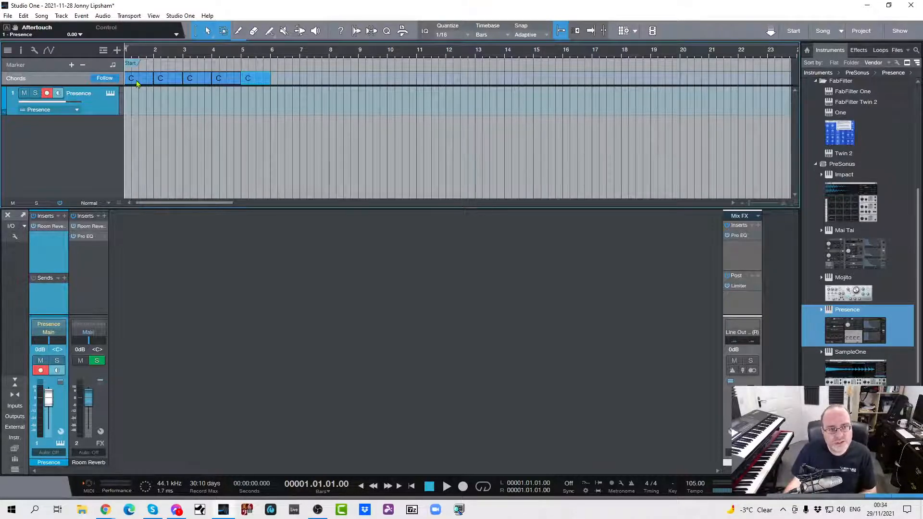
Change the bar 2 chord on the chord track to Am7 and the bar 3 chord to Dm7.
double_click(161, 80)
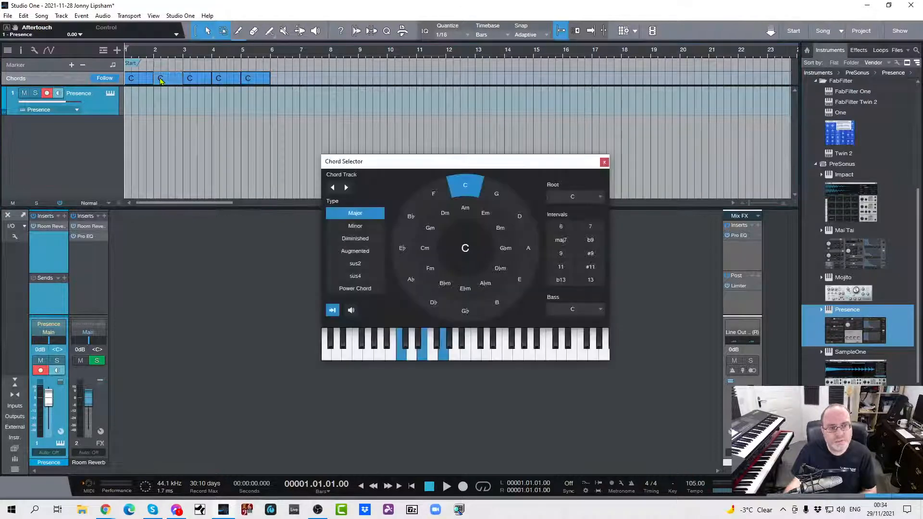
click(467, 215)
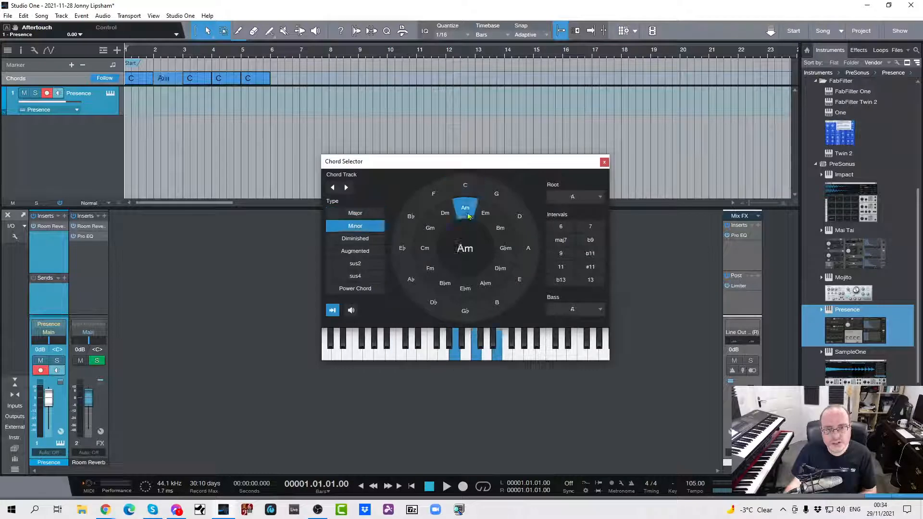
click(591, 227)
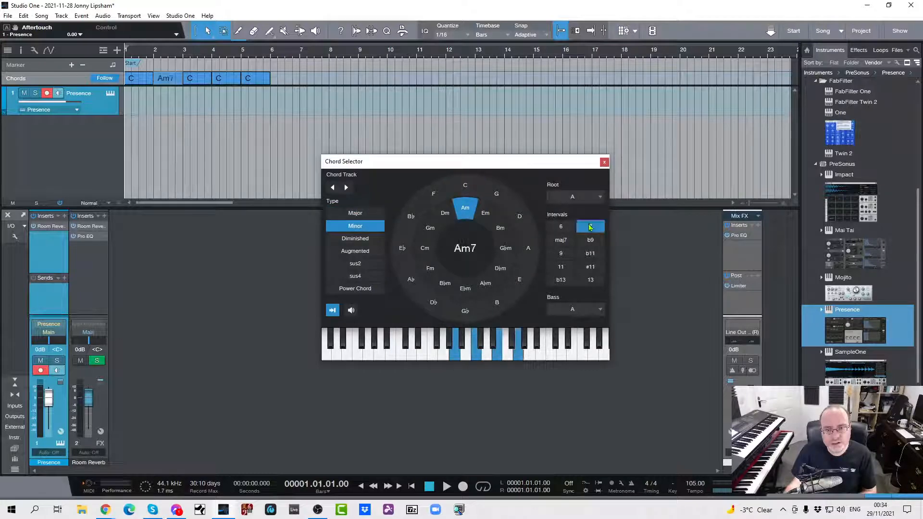
click(190, 80)
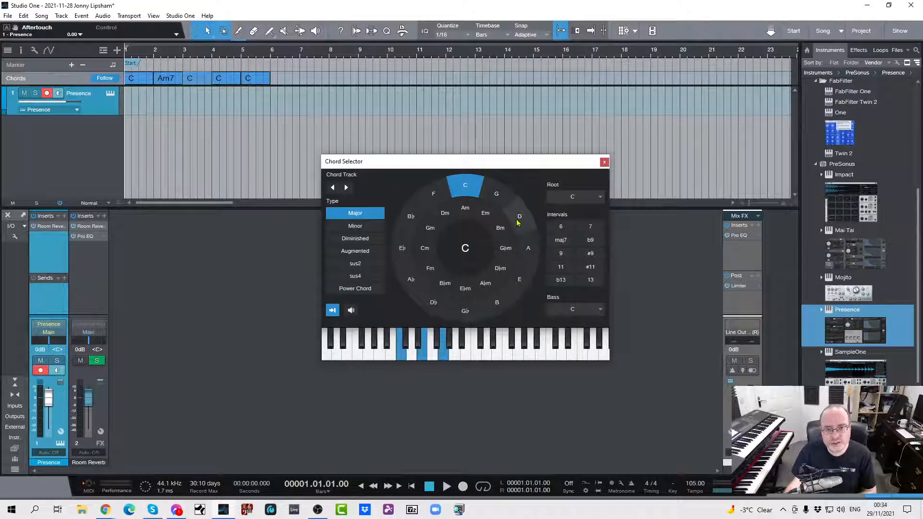
click(448, 215)
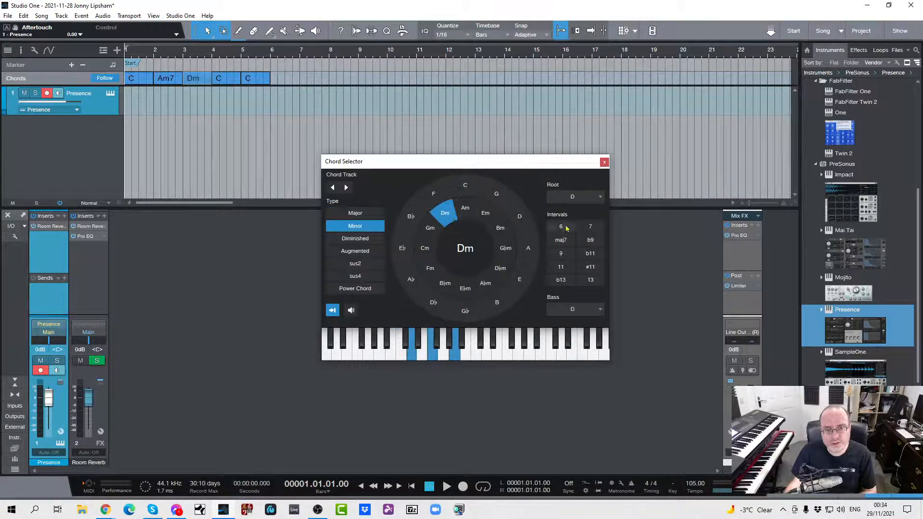
click(590, 226)
Set the bar 4 chord to G7 and the bar 5 chord to Cmaj7, then close the Chord Selector.
click(218, 80)
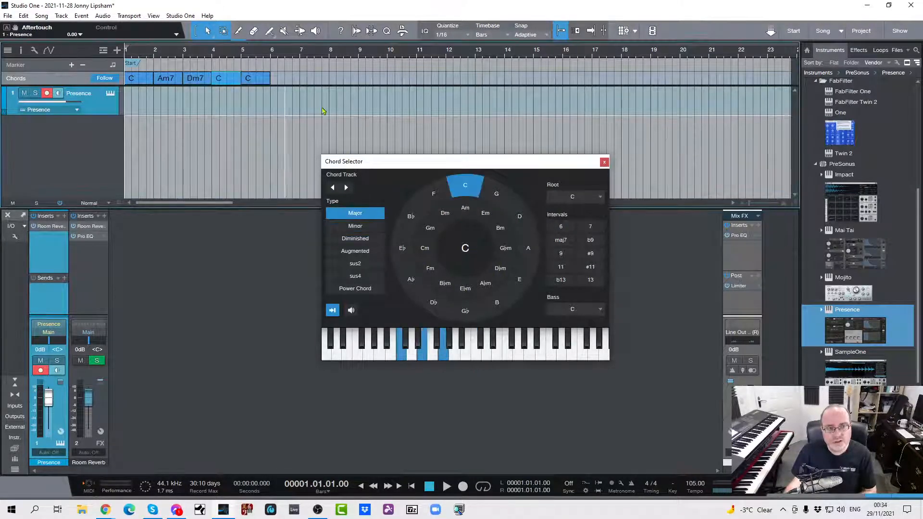
click(496, 192)
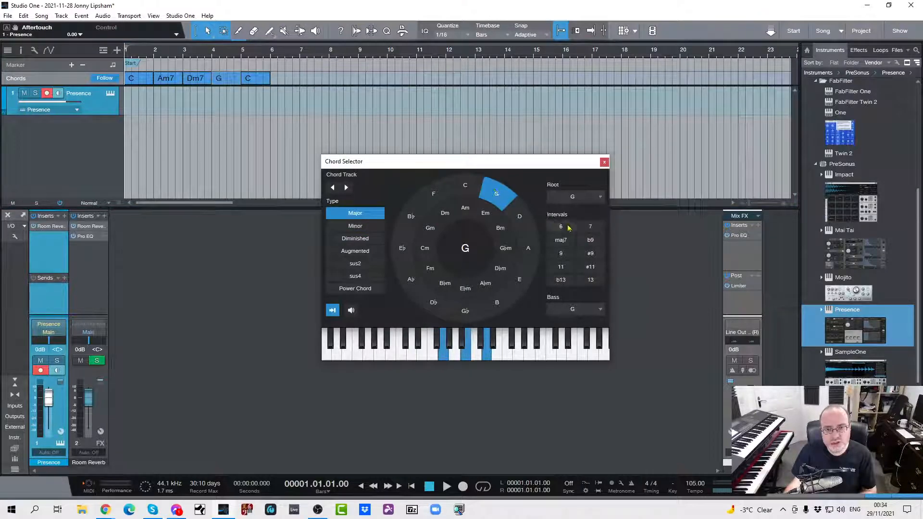
click(591, 226)
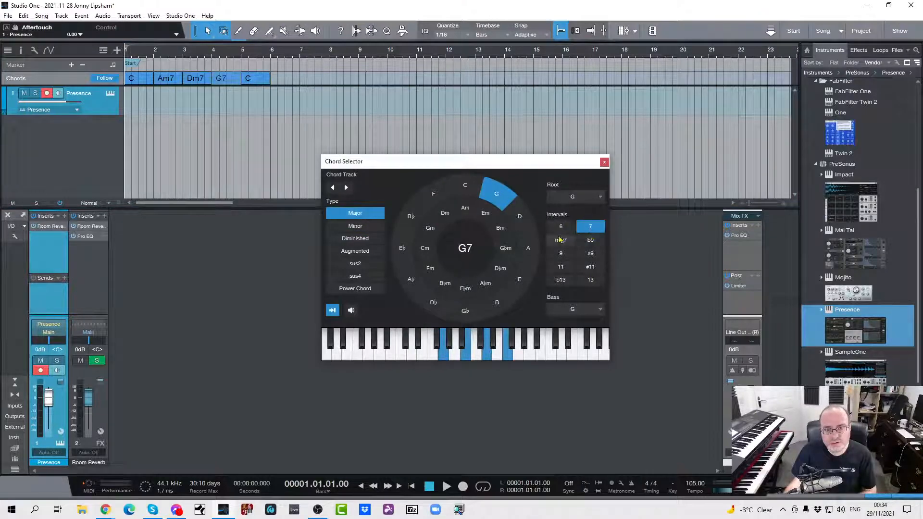
click(249, 81)
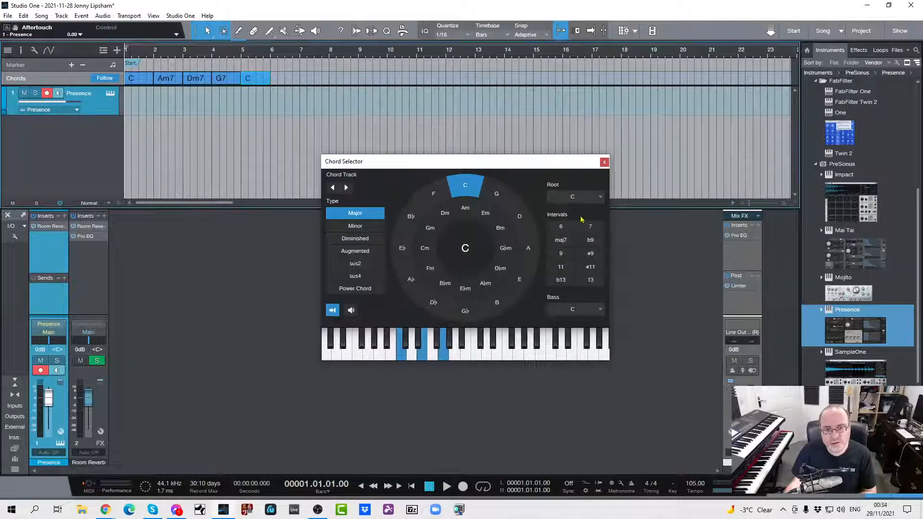
click(561, 241)
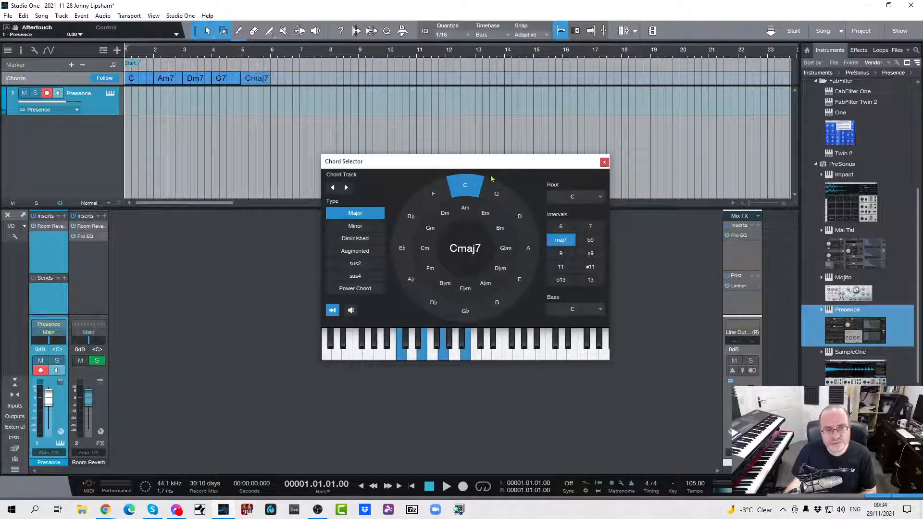
click(604, 163)
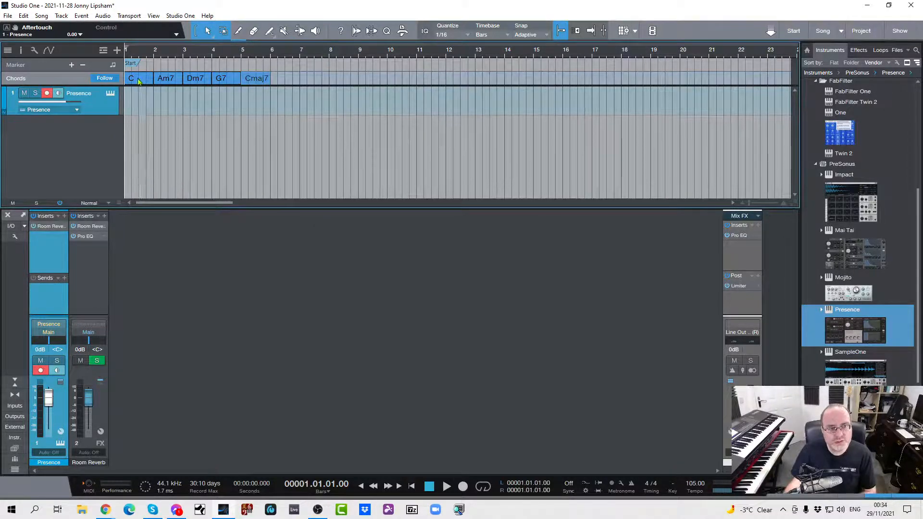
Place all five chords from the chord track onto the Presence track as note parts and play them back.
drag(294, 81, 149, 102)
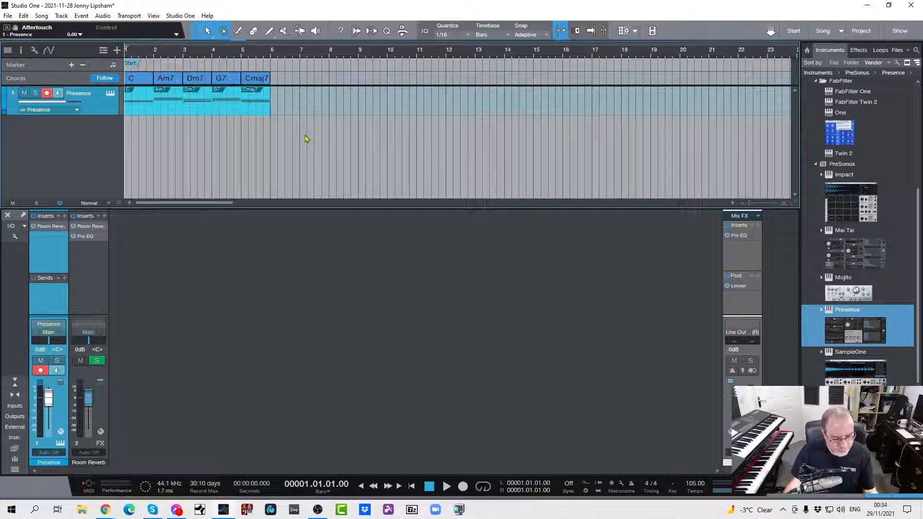
key(space)
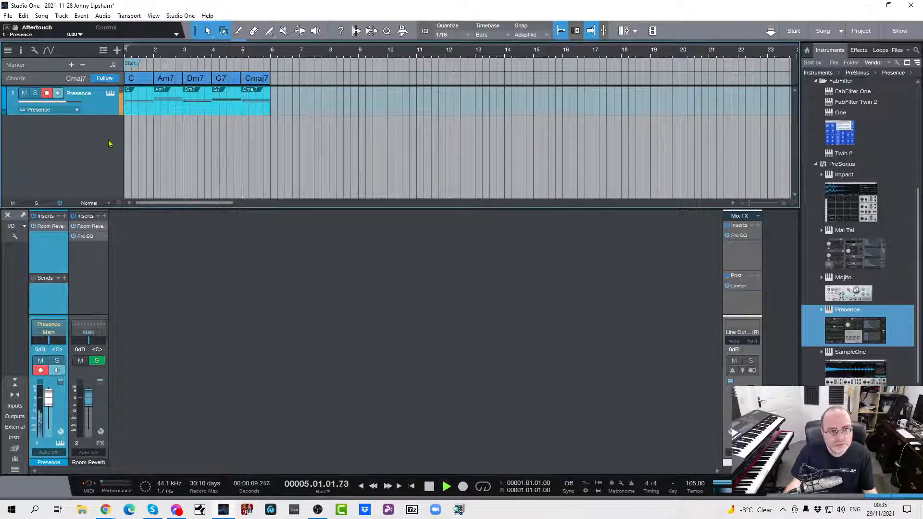
key(space)
key(comma)
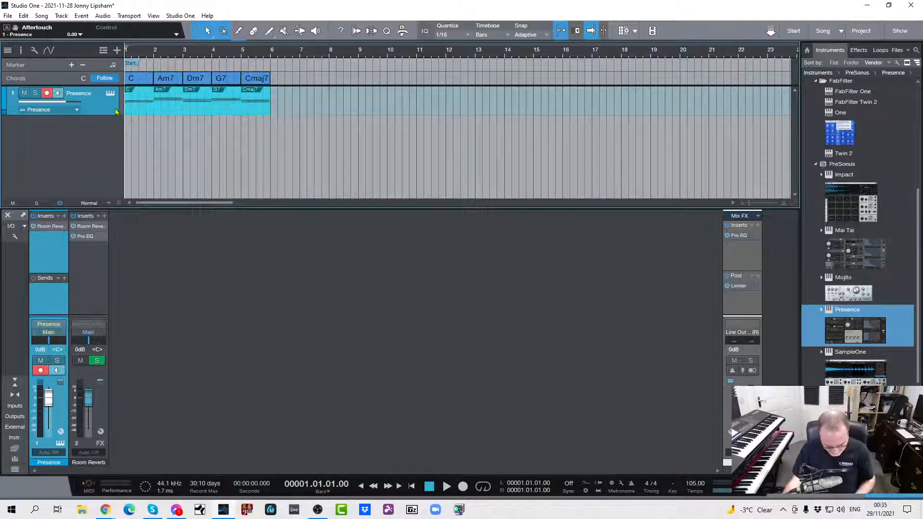
Merge the chord parts into one and lower the bar 2 Am7 notes C4, E4 and G4 to C3, E3 and G3.
key(g)
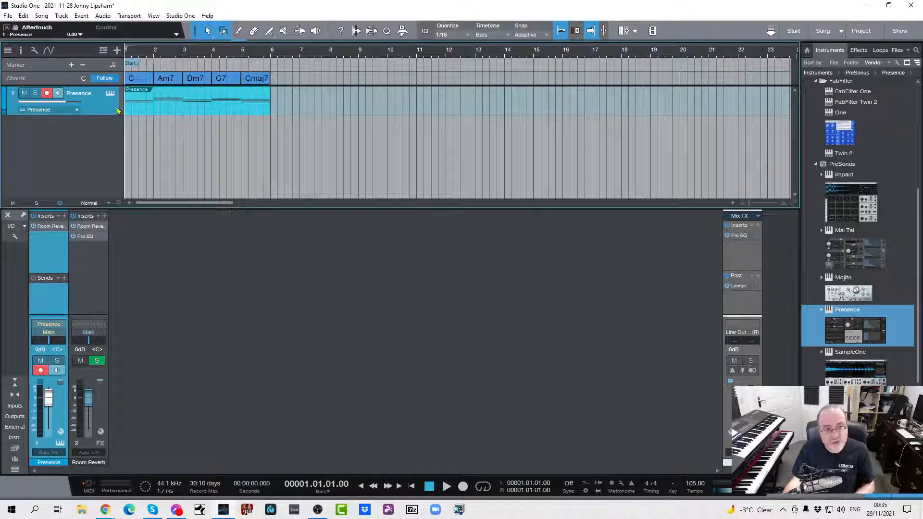
double_click(176, 113)
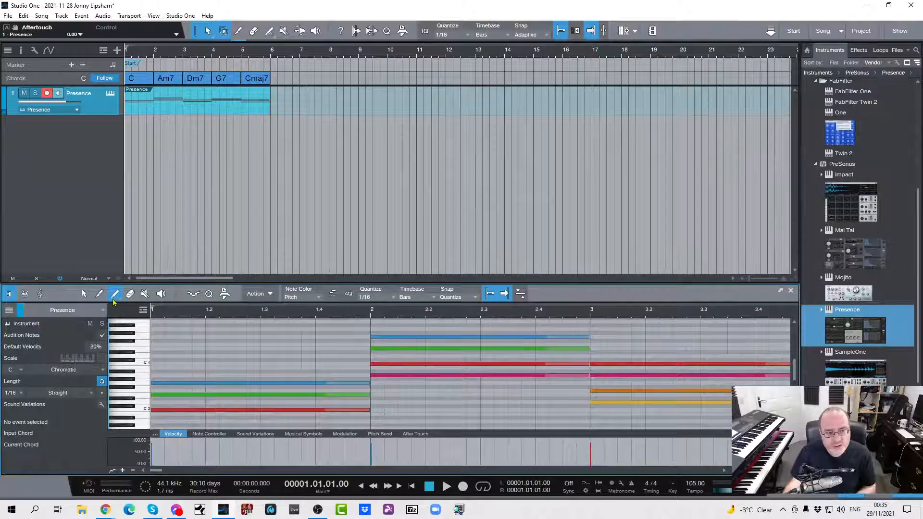
click(84, 294)
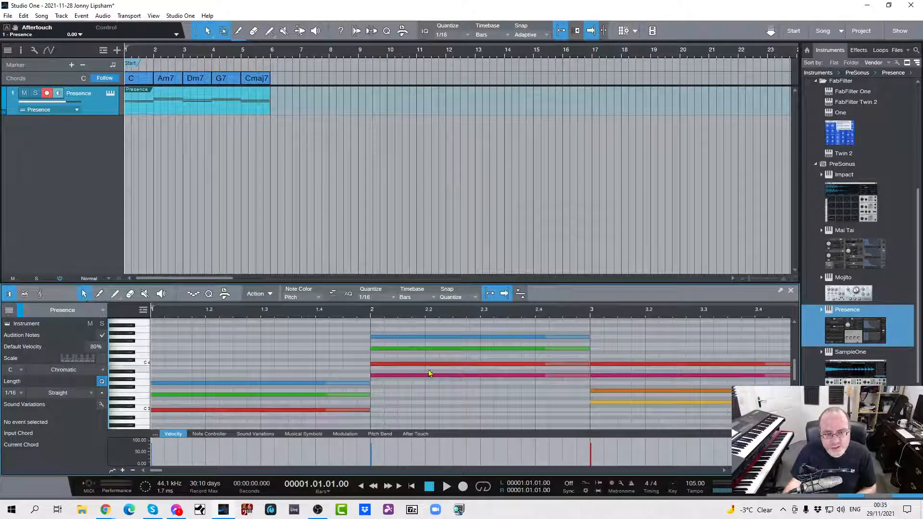
scroll(335, 356, down, 1)
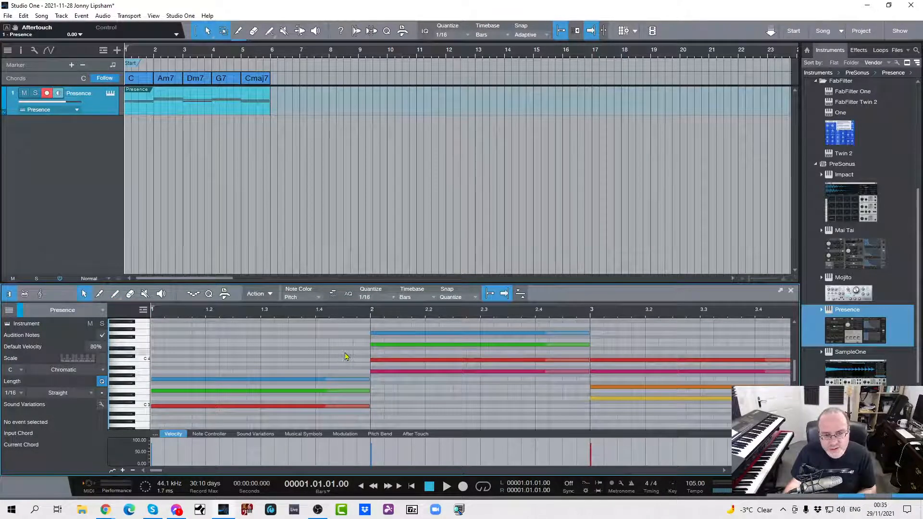
mouse_move(404, 375)
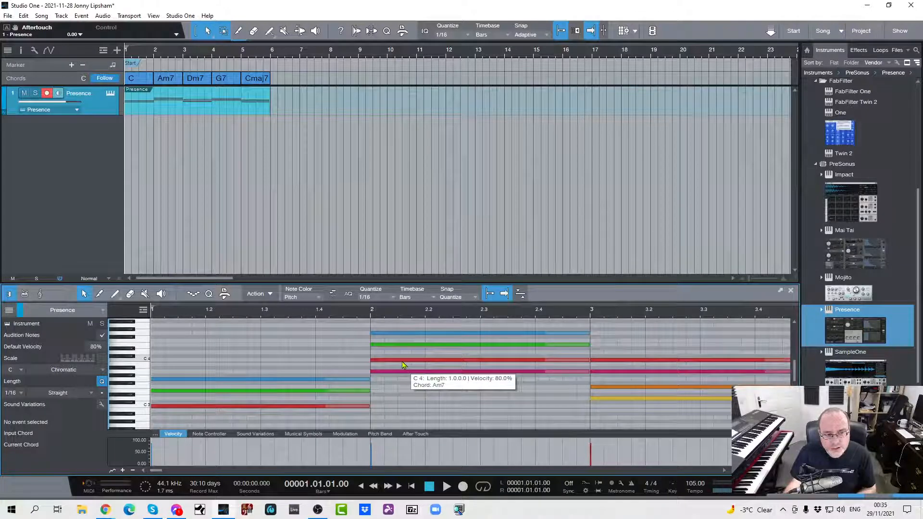
drag(402, 365, 403, 407)
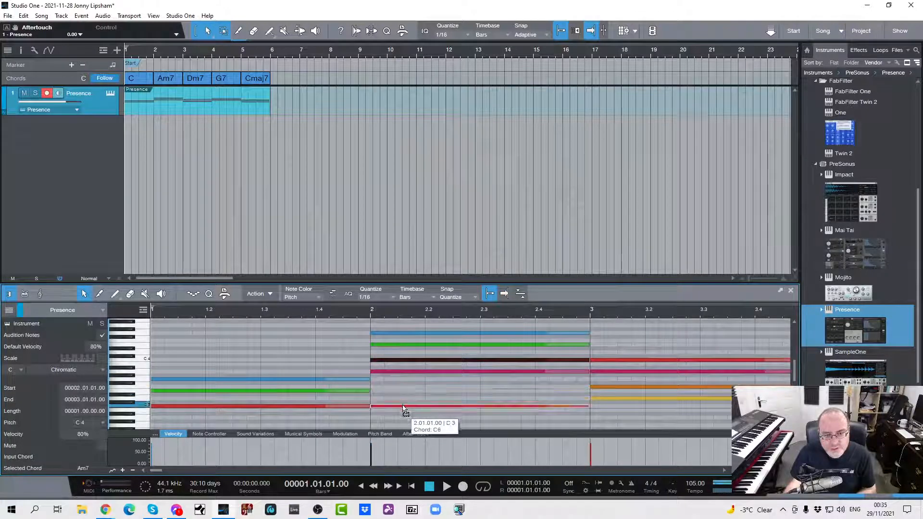
mouse_move(403, 349)
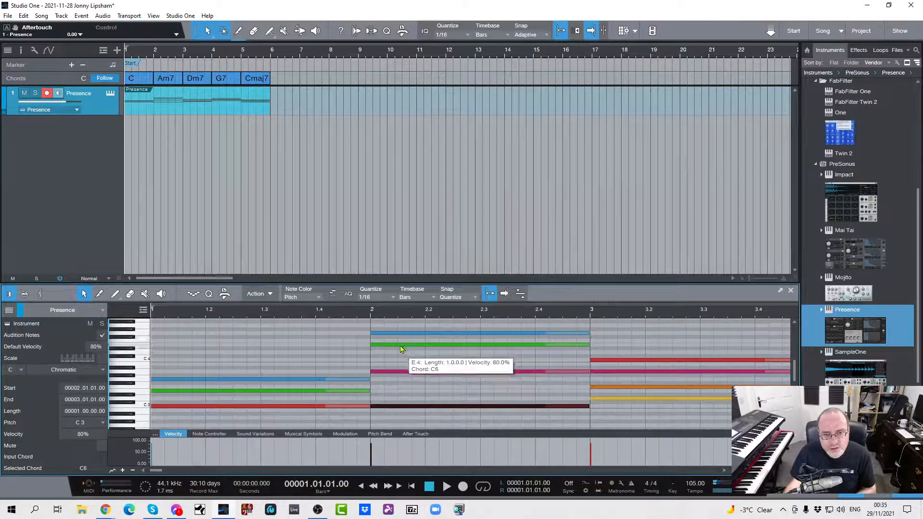
drag(403, 349, 405, 393)
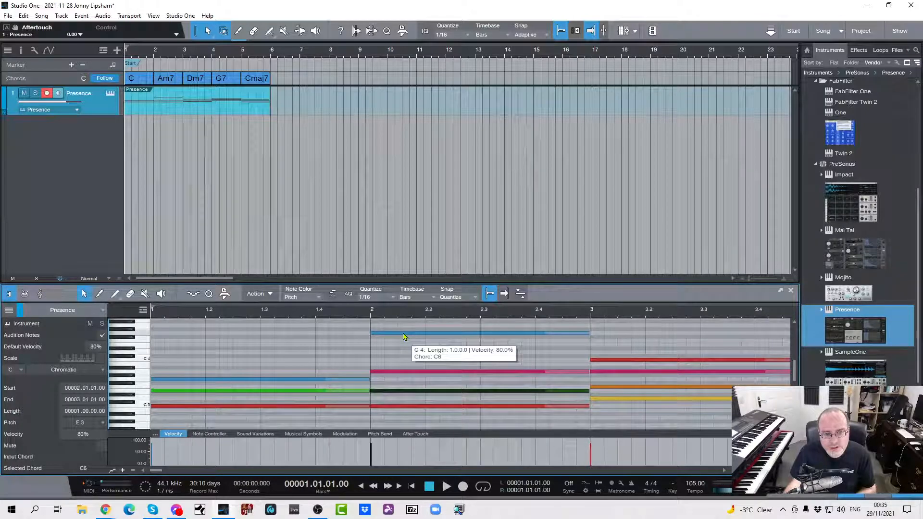
drag(404, 336, 403, 384)
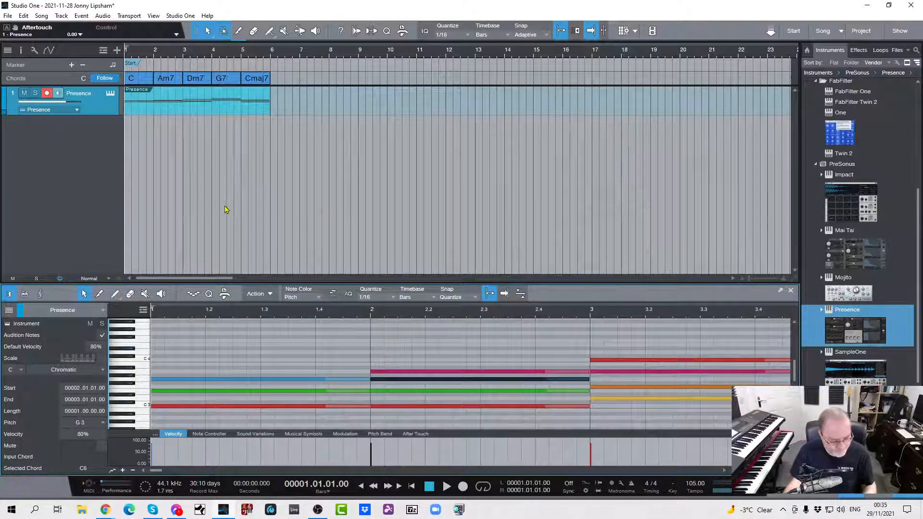
Lower the F4 note of the bar 4 G7 chord to F3 and play the progression from the start.
key(space)
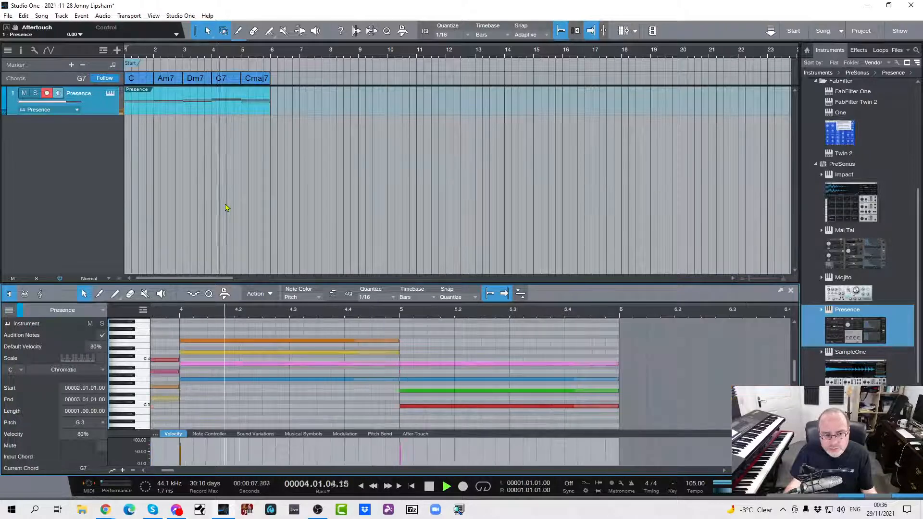
key(space)
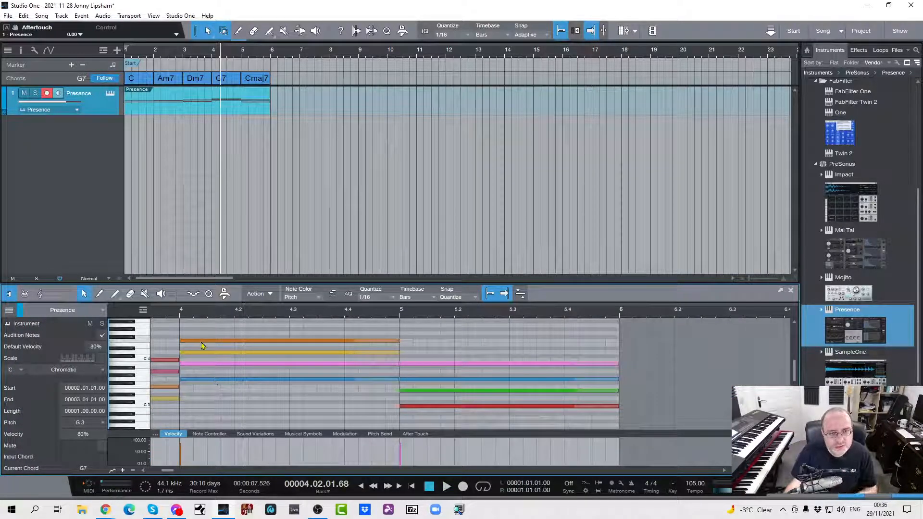
drag(199, 341, 203, 387)
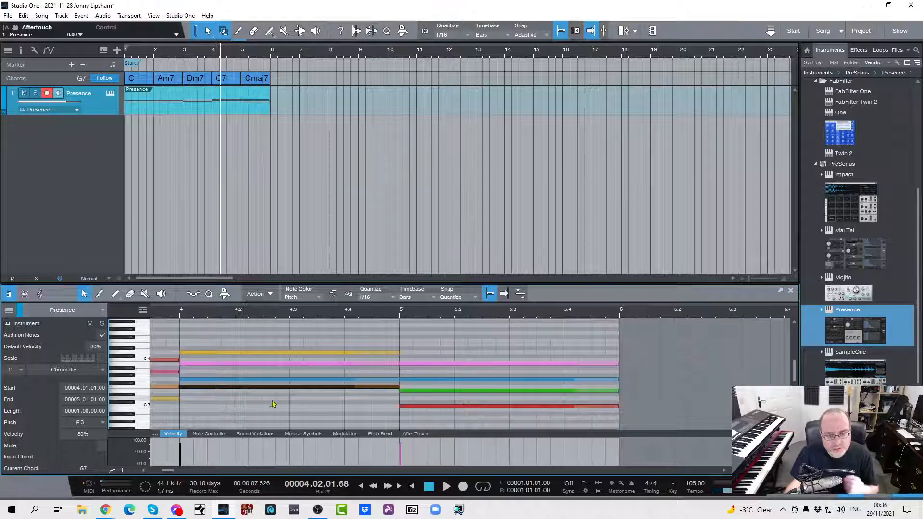
key(Home)
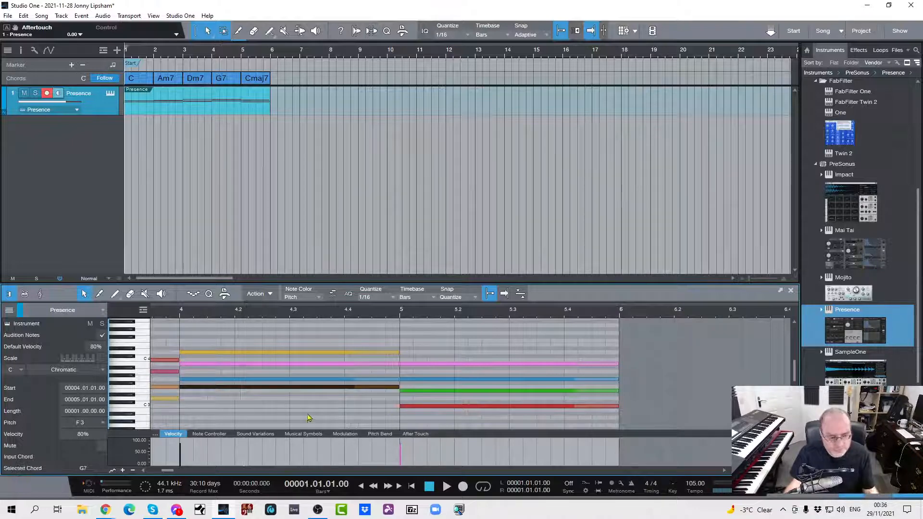
key(space)
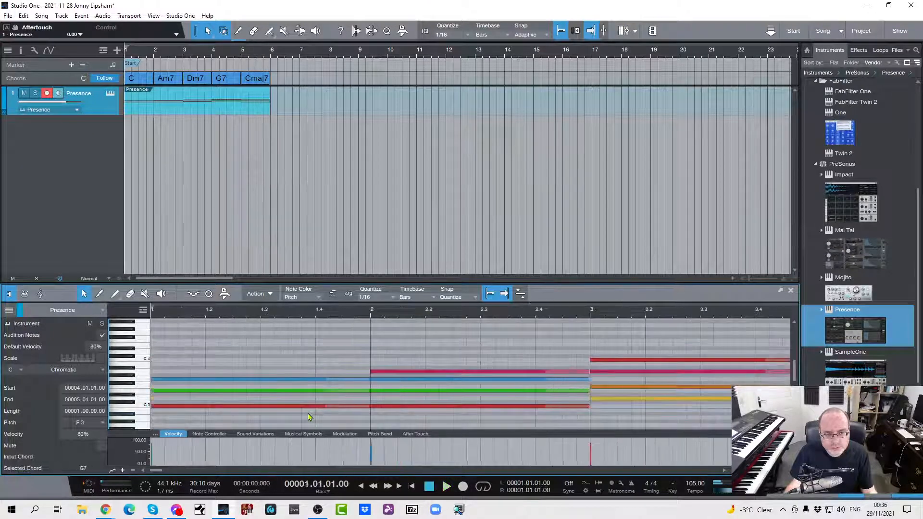
key(space)
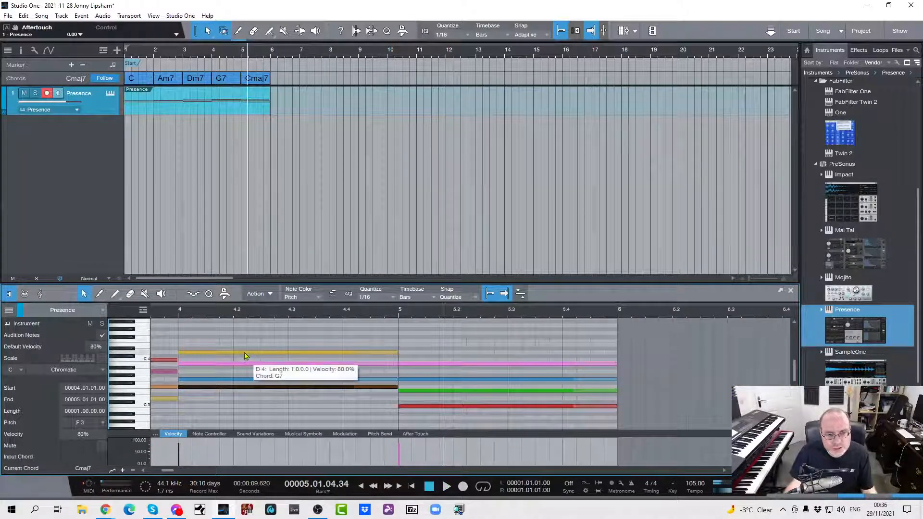
Lower the D4 note of the bar 4 G7 chord to D3 and play from just before bar 4.
drag(245, 356, 246, 400)
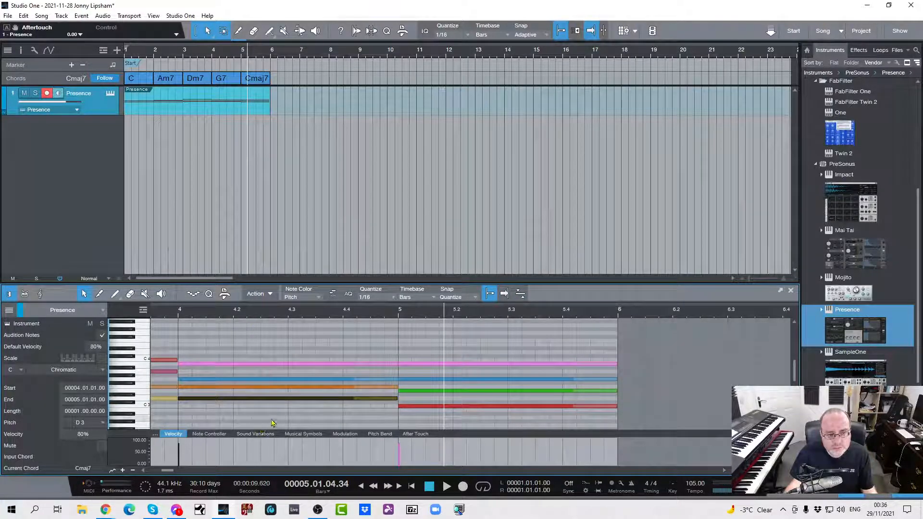
key(comma)
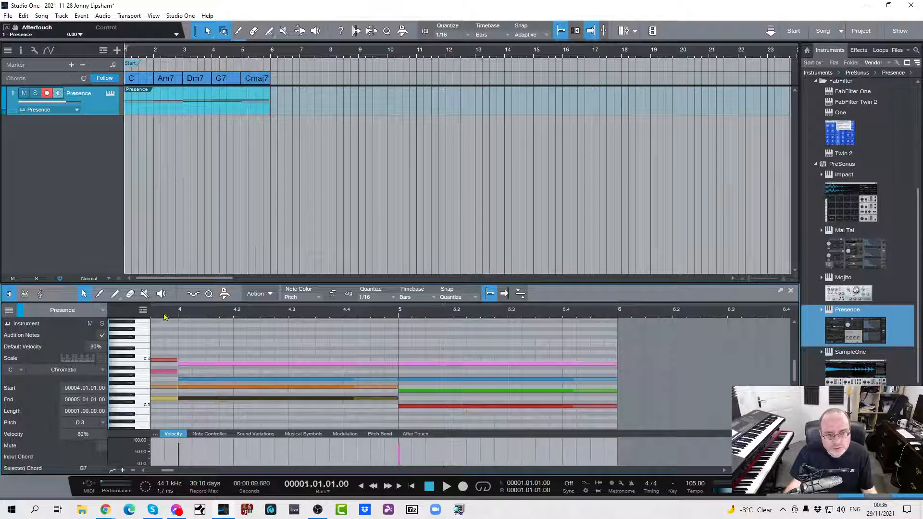
click(164, 313)
key(space)
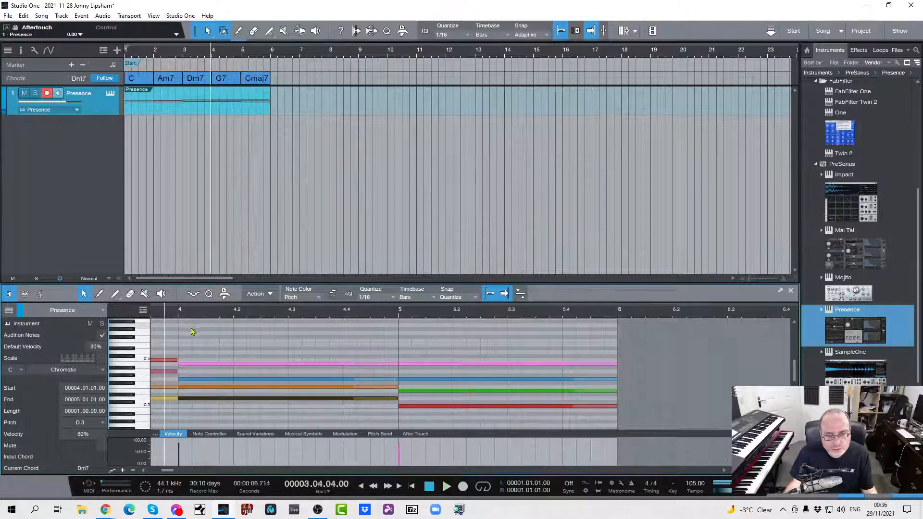
key(space)
Play the revoiced chord progression from the start of the song.
key(comma)
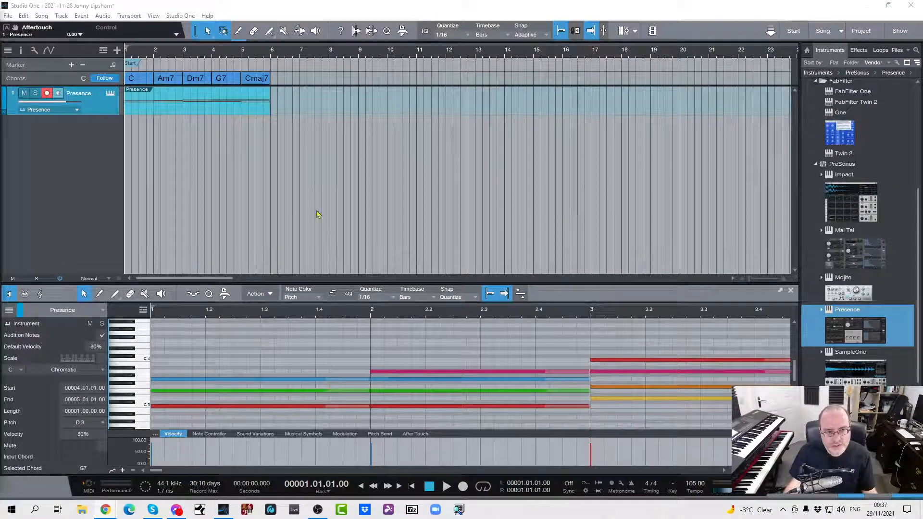
key(space)
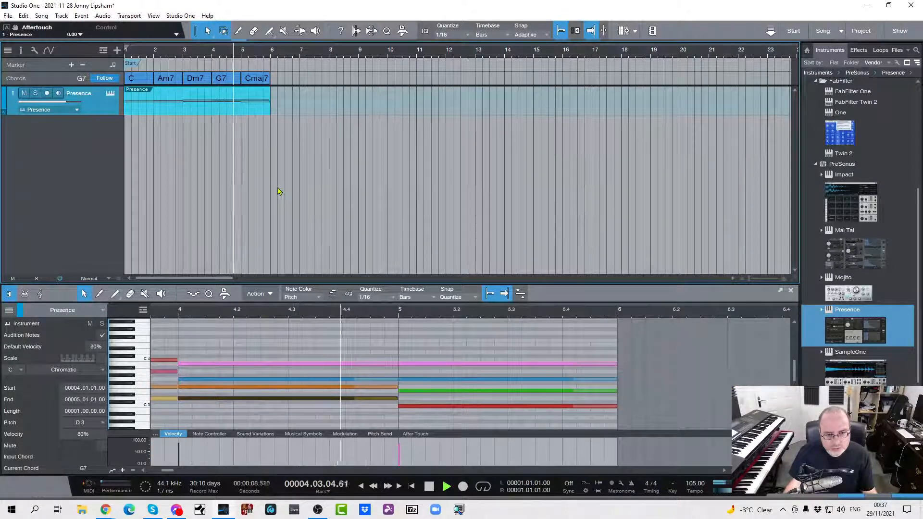
key(space)
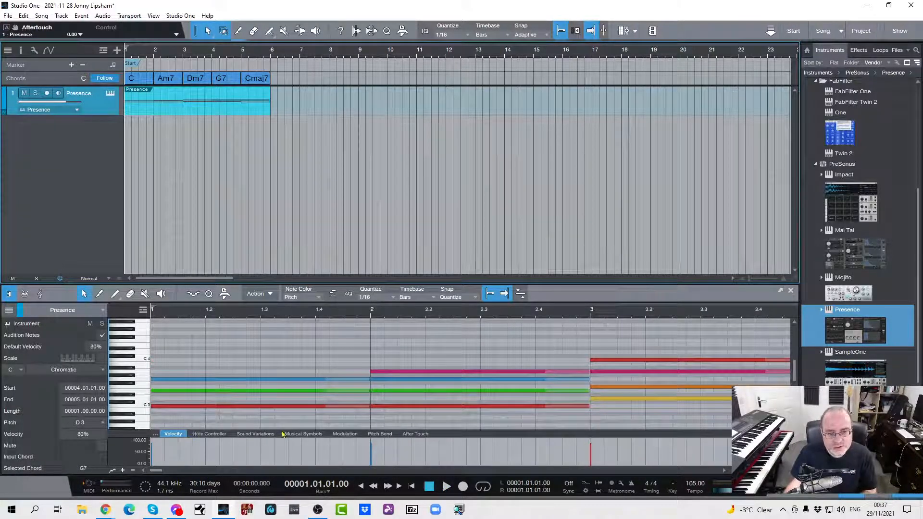
click(155, 434)
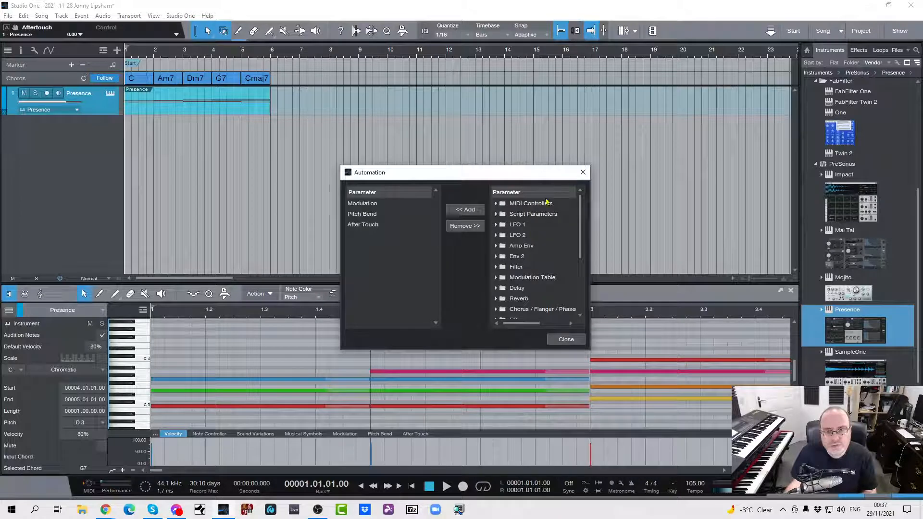
scroll(544, 249, down, 4)
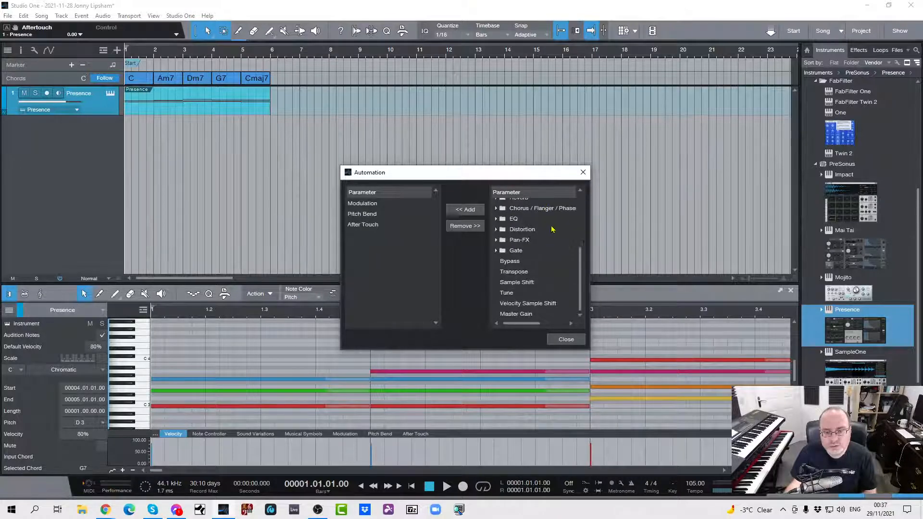
click(583, 172)
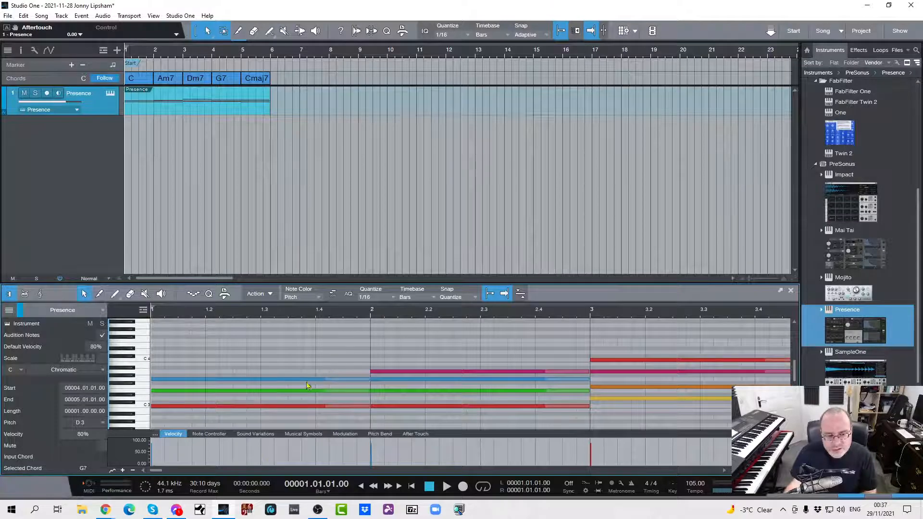
Add a second controller lane under the Presence notes and make the Sustain MIDI controller available as an automation parameter.
click(123, 471)
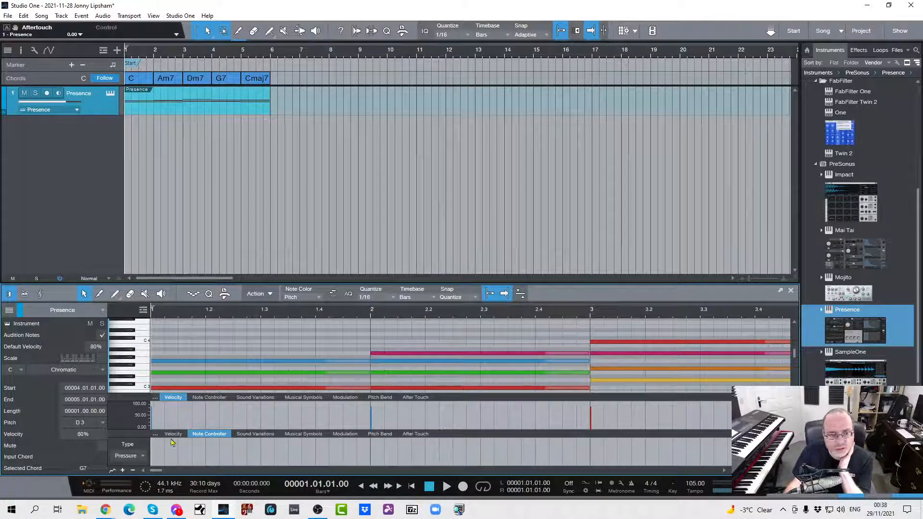
click(155, 434)
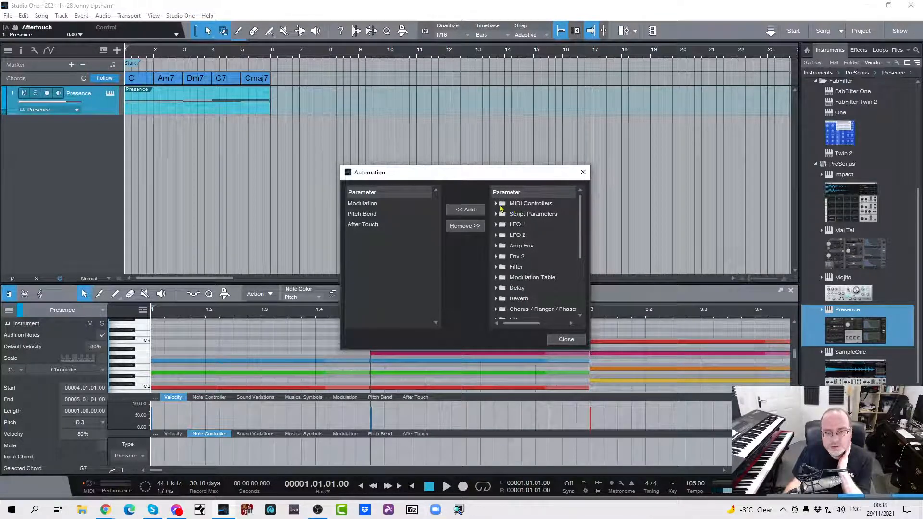
click(501, 205)
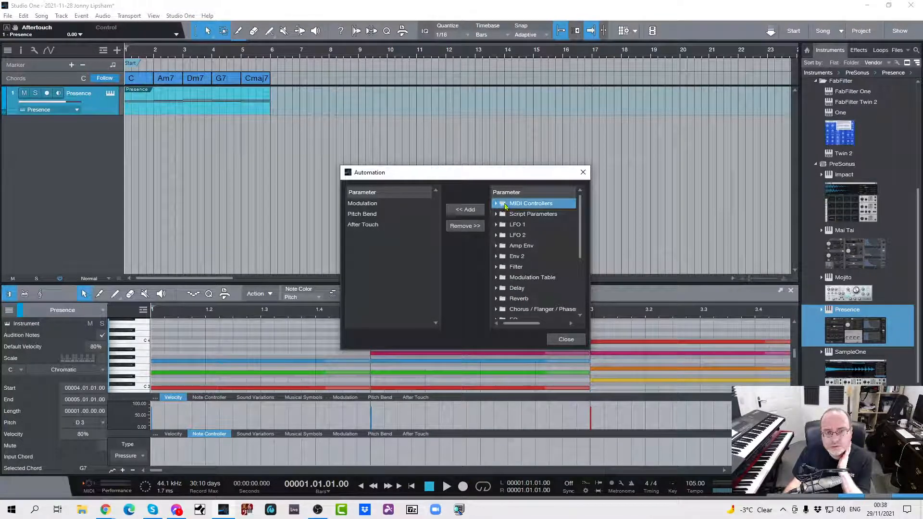
click(497, 204)
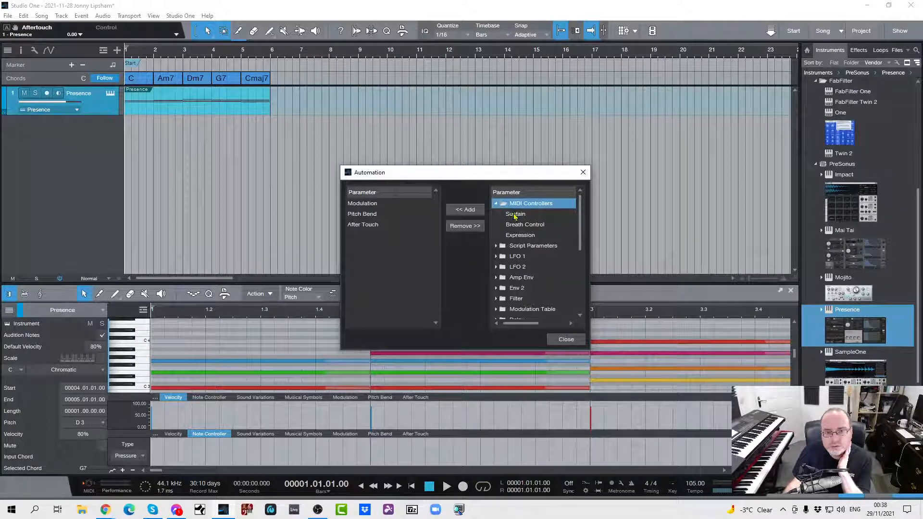
click(512, 213)
click(477, 212)
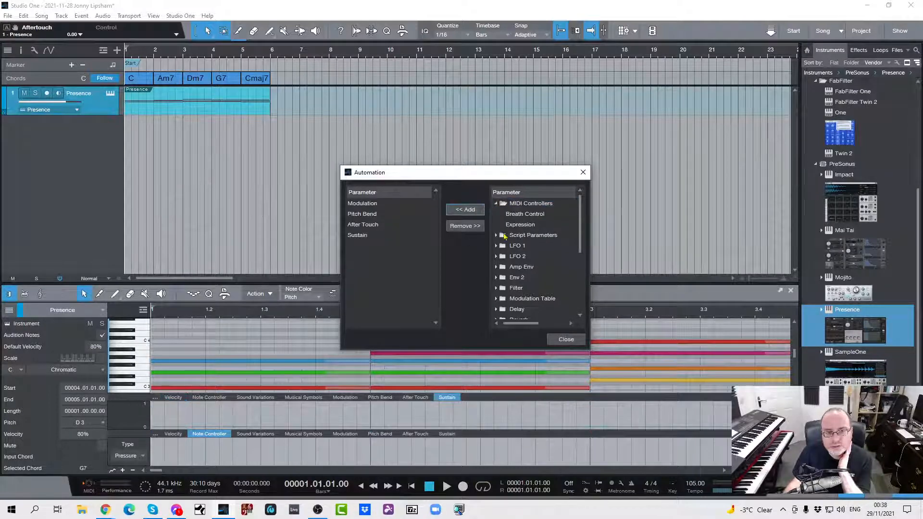
click(583, 172)
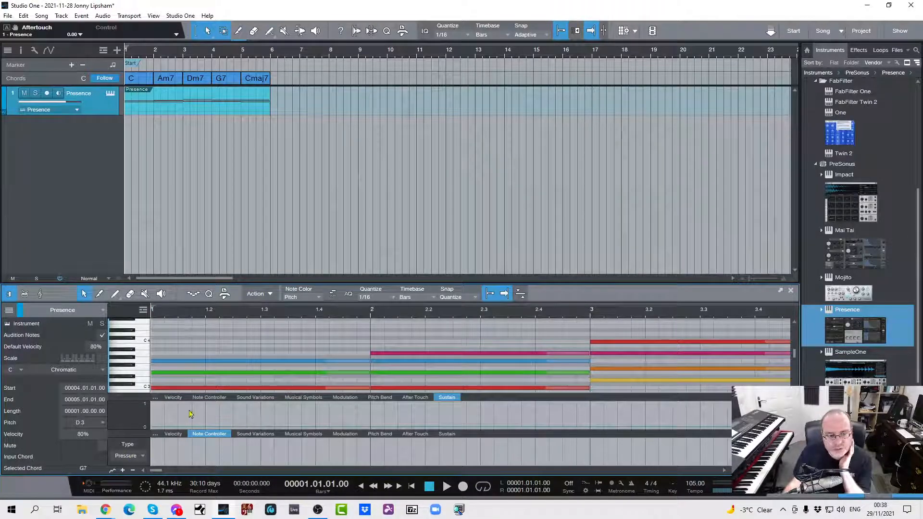
Draw Sustain automation at value 1 across bars 1 and 2, releasing to 0 just before each following chord.
click(165, 427)
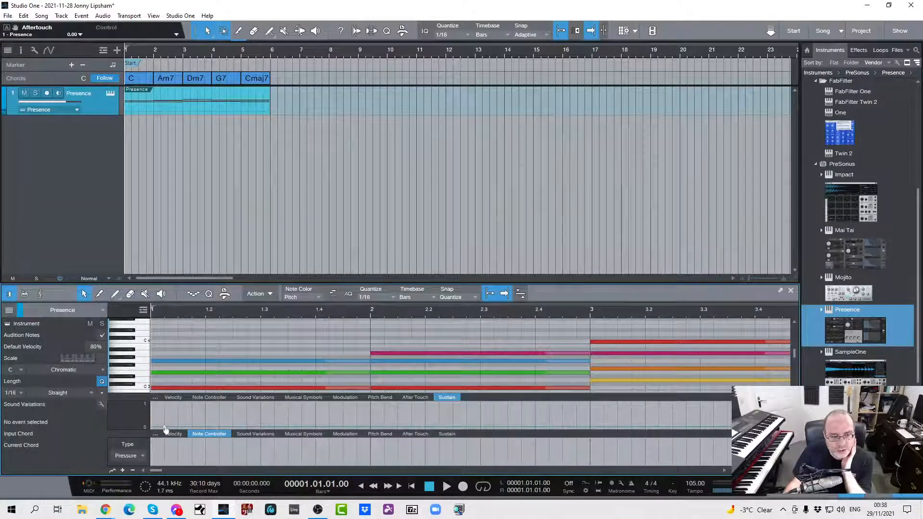
click(357, 427)
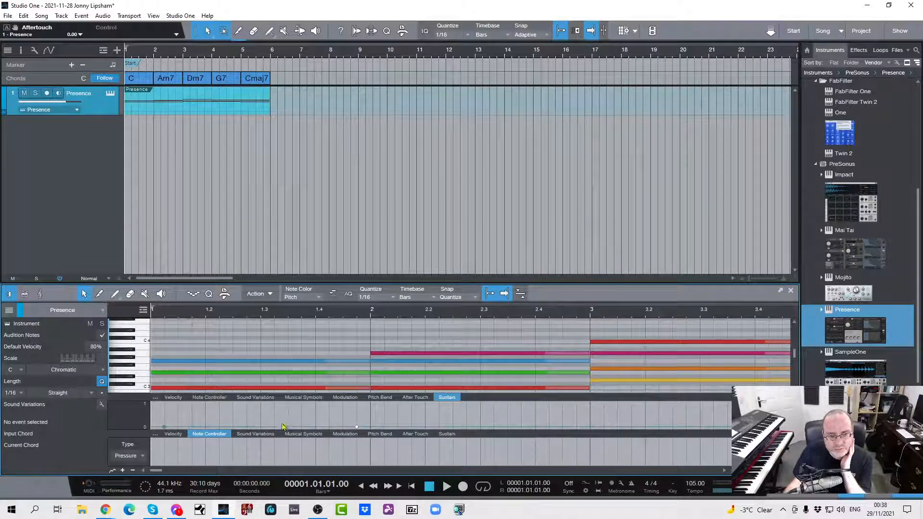
drag(280, 405, 283, 388)
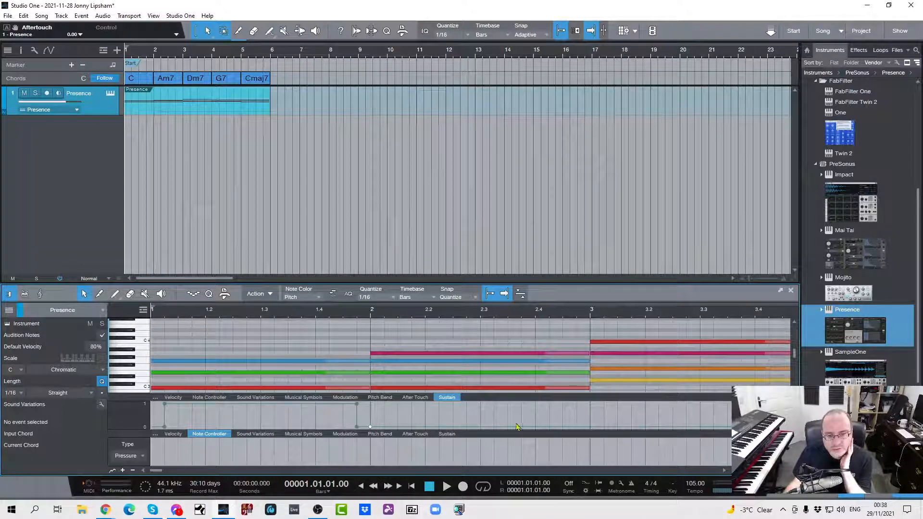
click(577, 427)
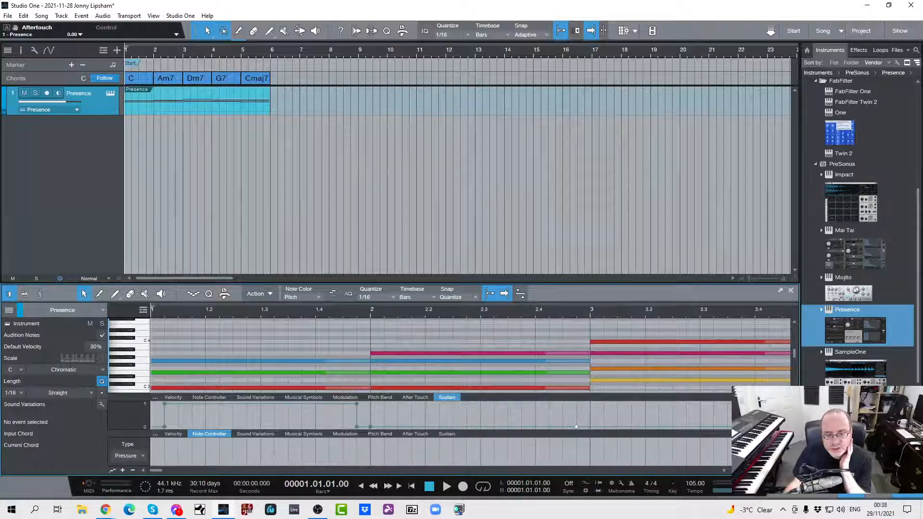
drag(463, 405, 463, 390)
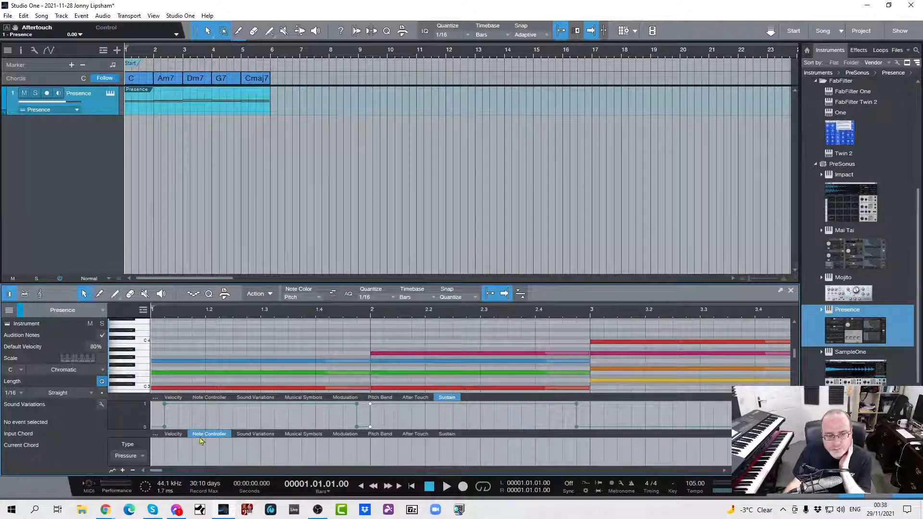
Draw matching Sustain-on segments with releases across bars 3, 4 and 5, and play the progression from the start.
drag(158, 471, 165, 472)
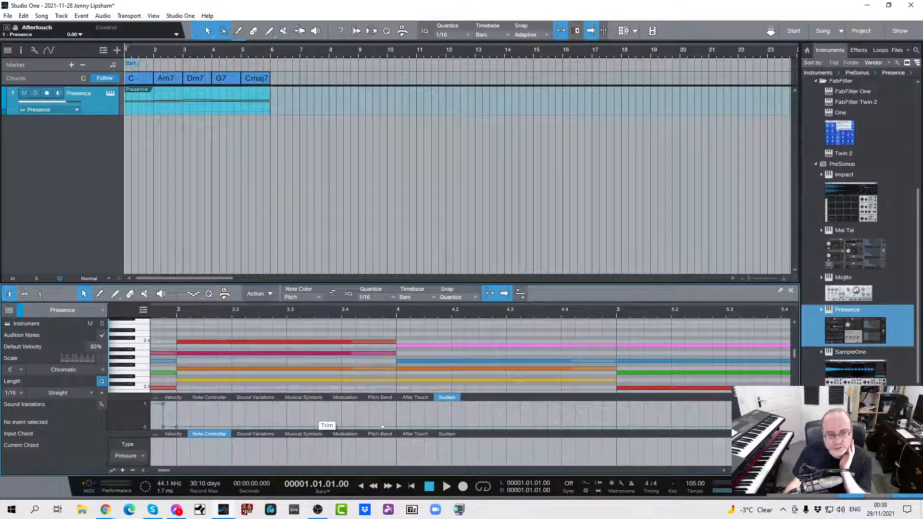
drag(311, 404, 315, 389)
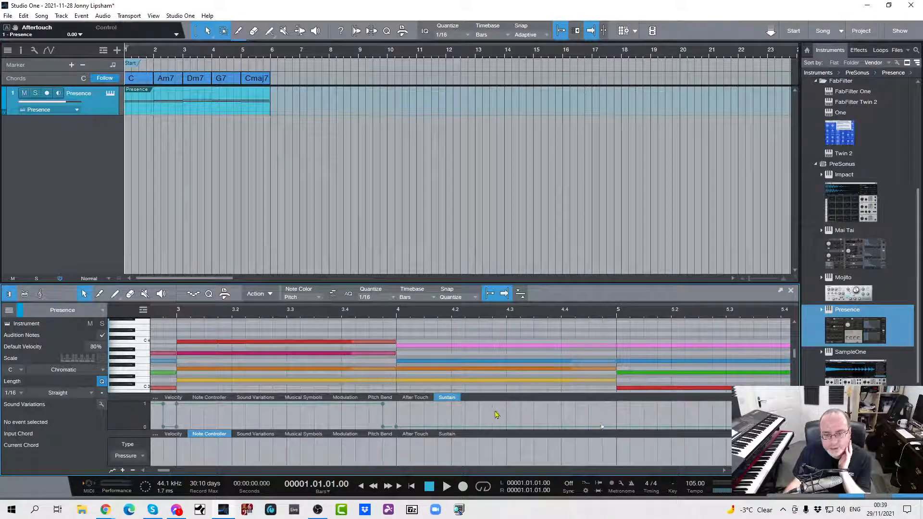
drag(500, 397, 502, 392)
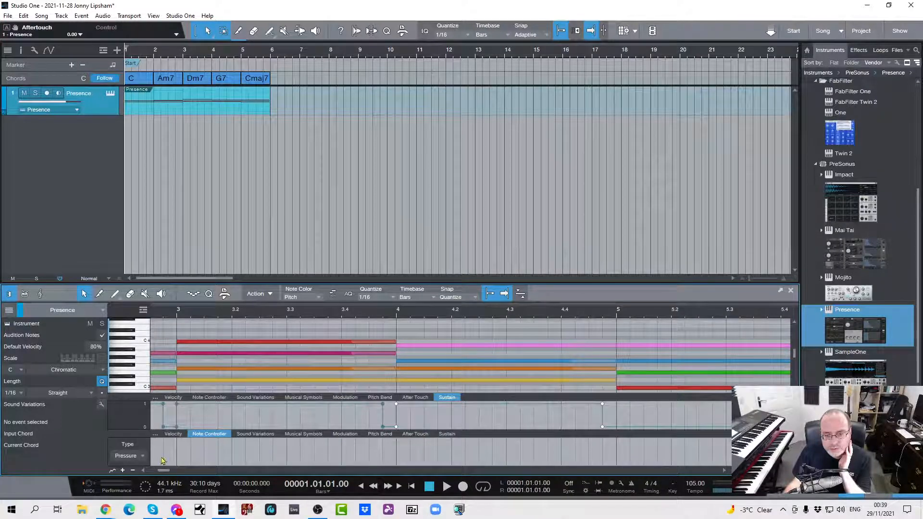
drag(162, 473, 167, 472)
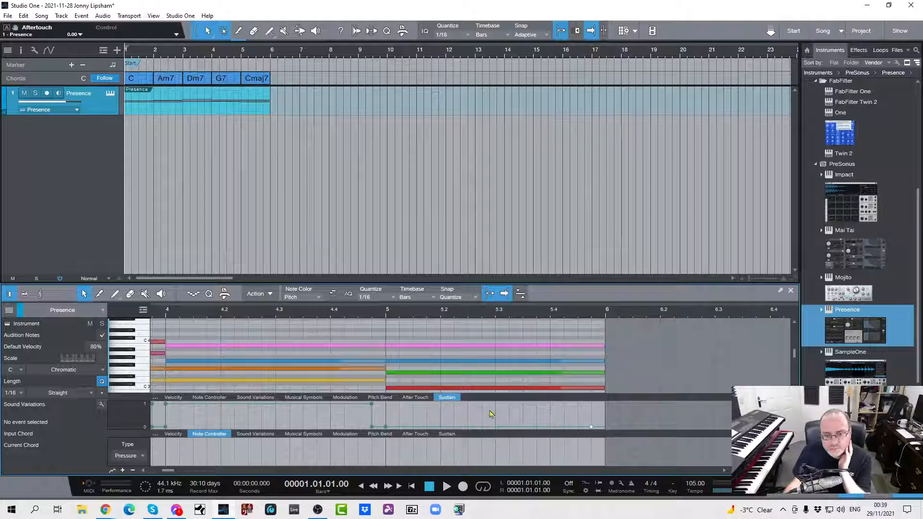
drag(492, 426, 492, 404)
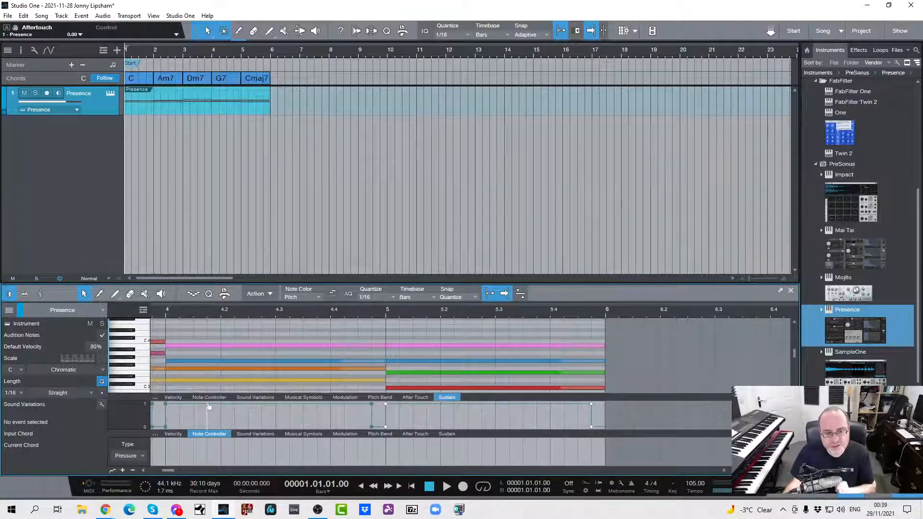
key(space)
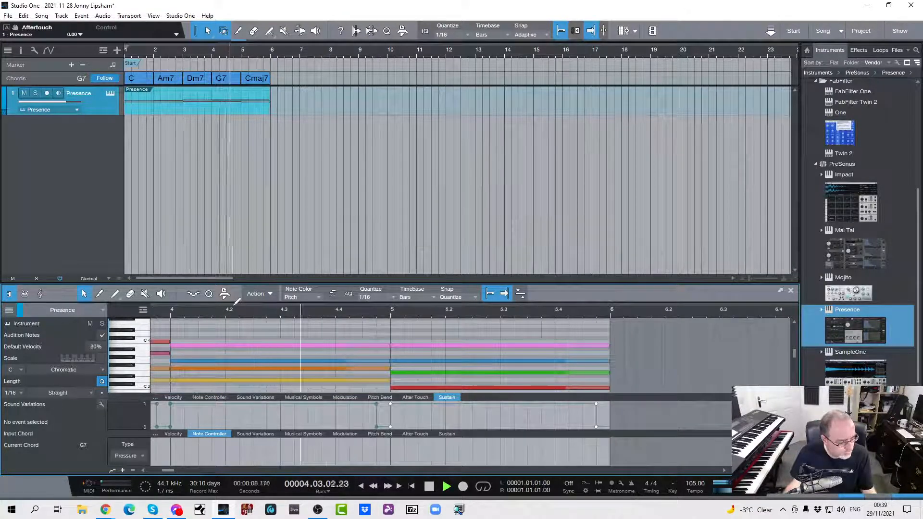
key(space)
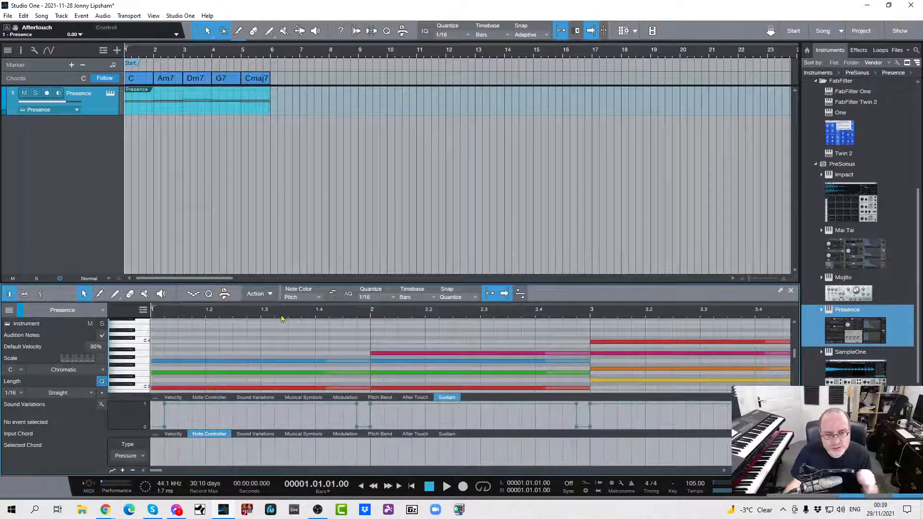
Randomize the chord notes' velocity at 54% strength and note length at 100% strength with Apply Scale, and play the result.
drag(296, 312, 312, 296)
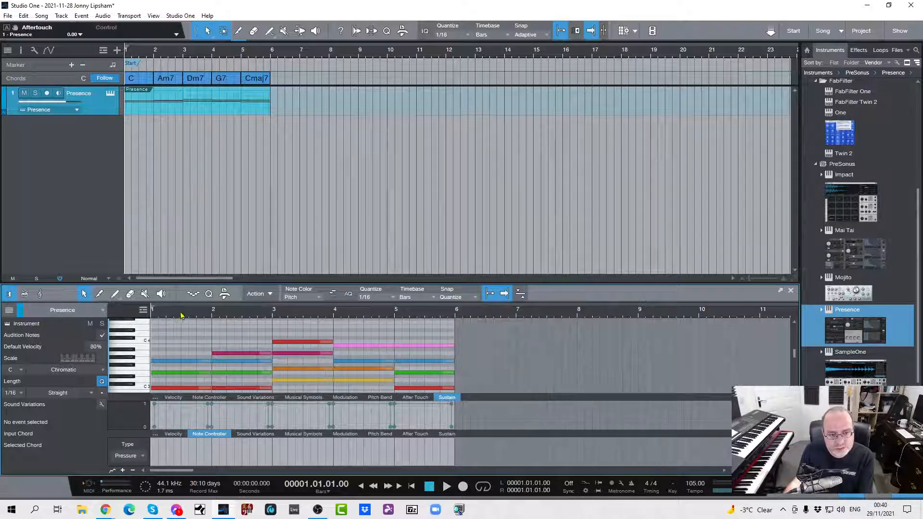
drag(181, 314, 200, 324)
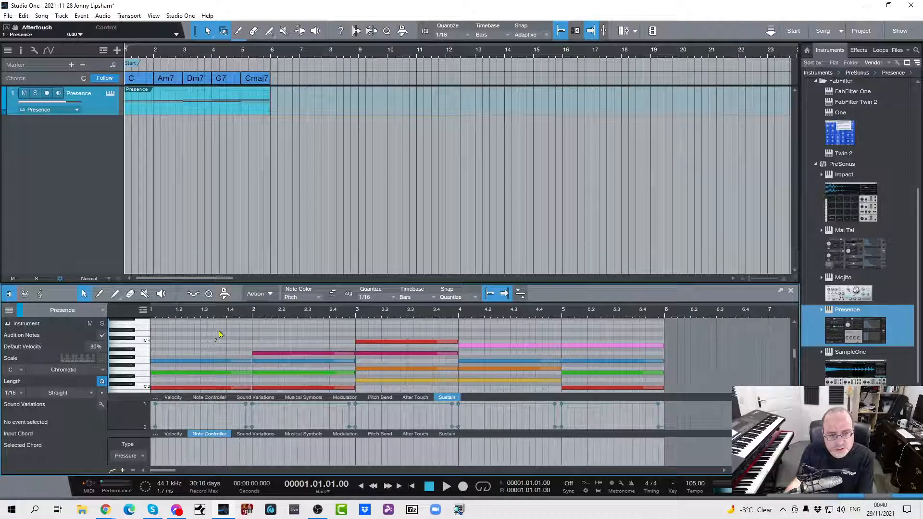
click(270, 294)
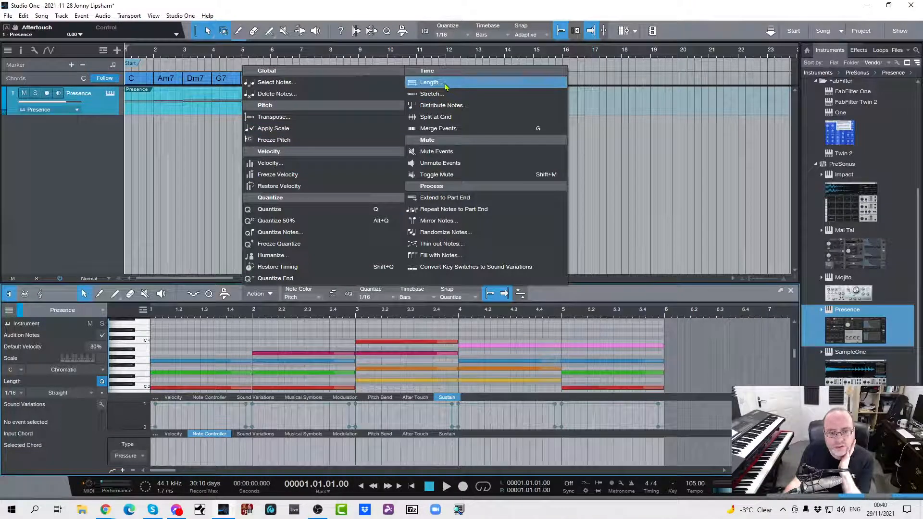
click(437, 232)
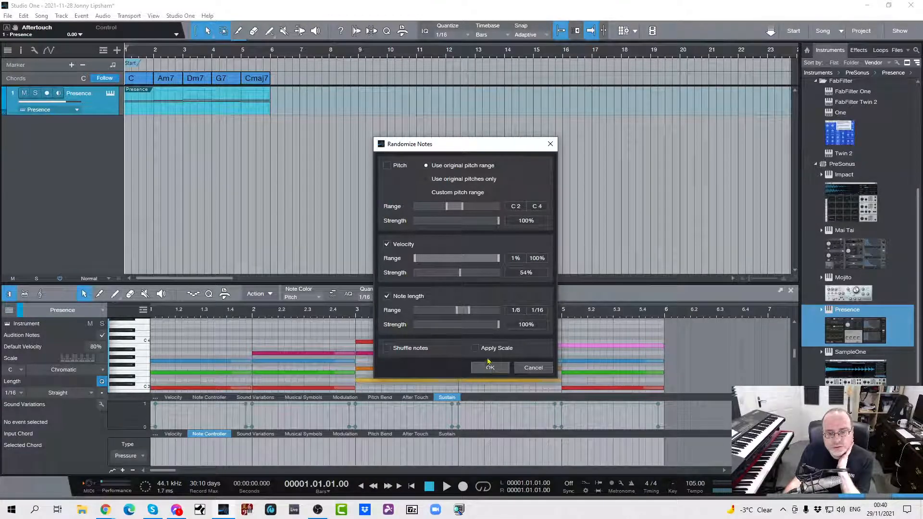
click(476, 350)
click(489, 368)
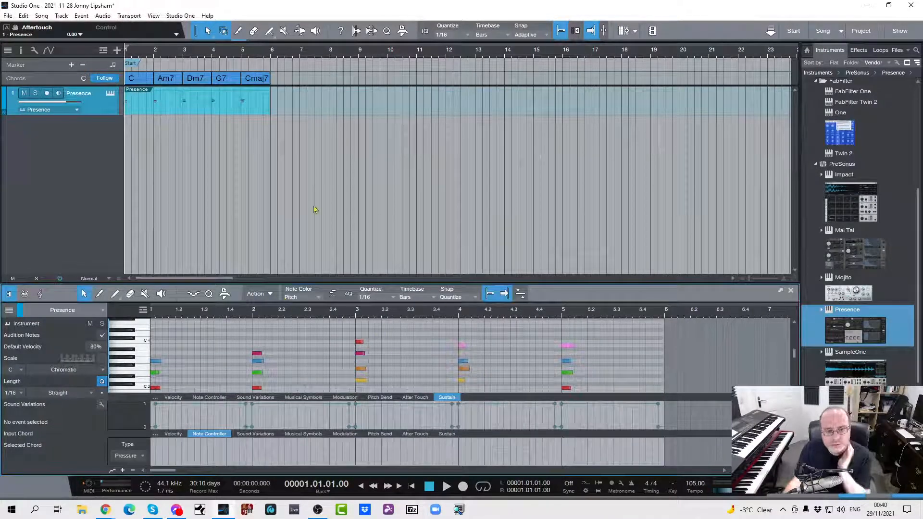
key(space)
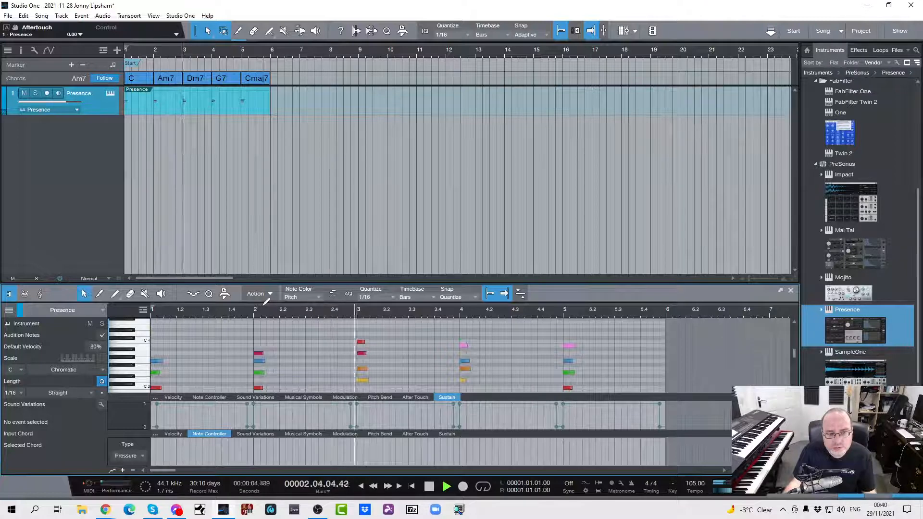
key(space)
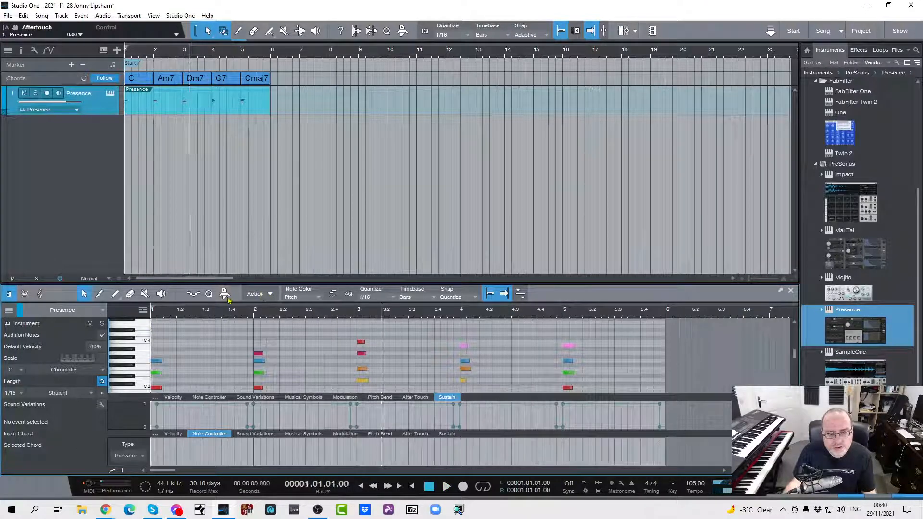
click(192, 295)
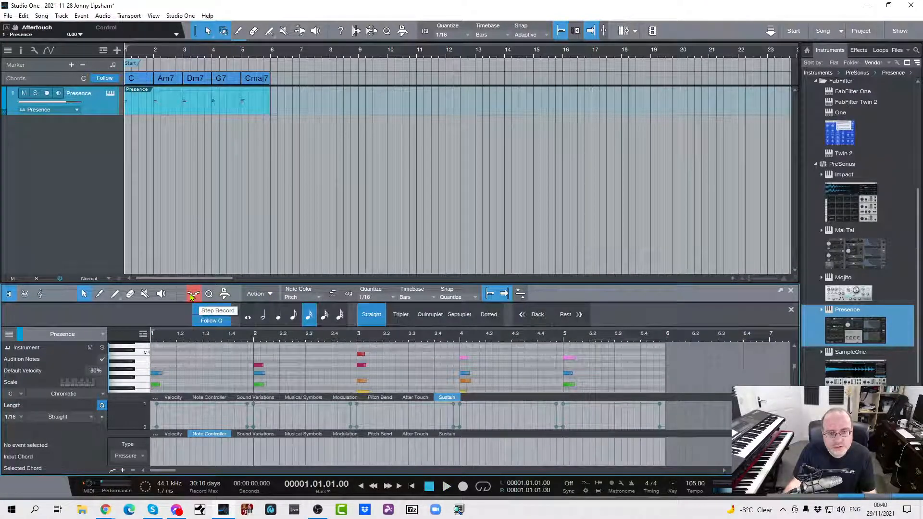
click(193, 295)
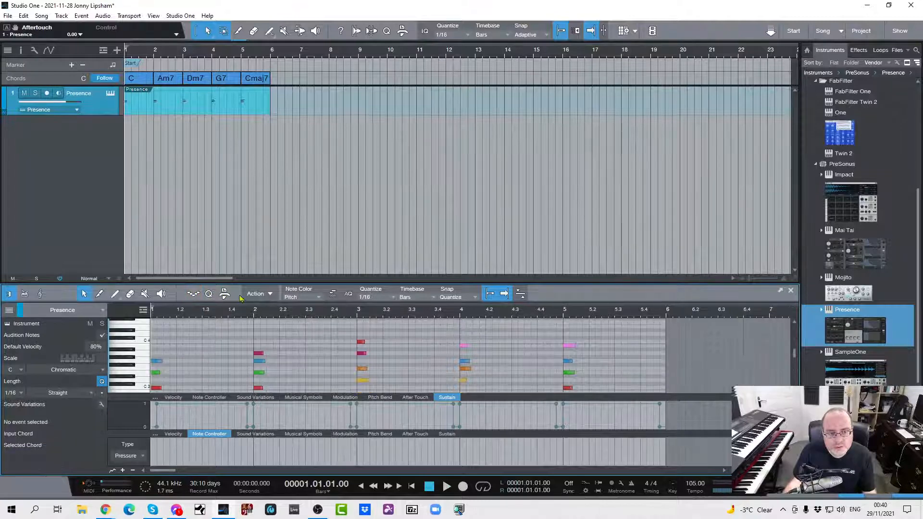
Try to fill the loop range with 1/16 notes at 50% velocity, using the pitch range of existing notes.
click(268, 294)
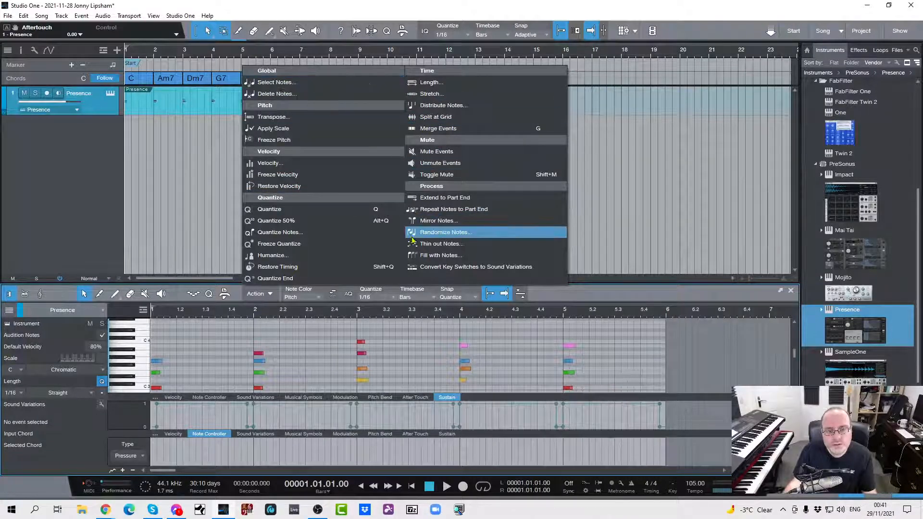
click(439, 256)
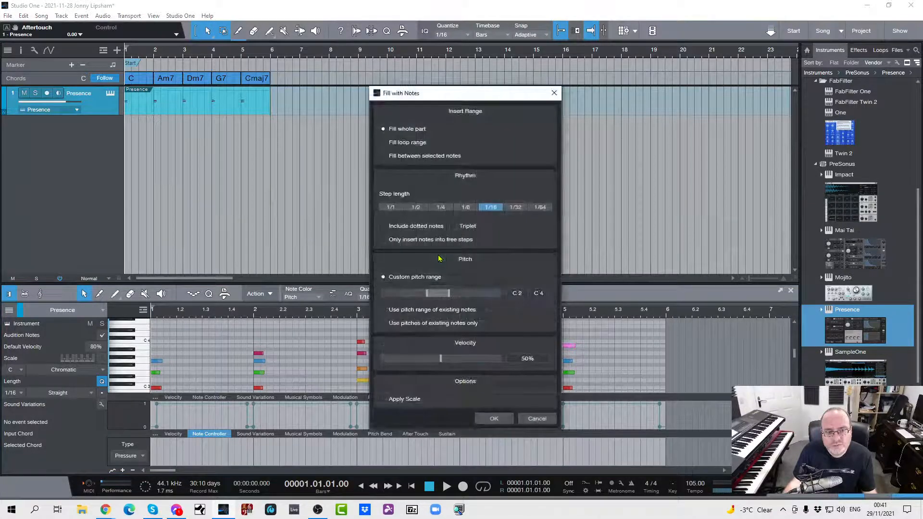
click(384, 143)
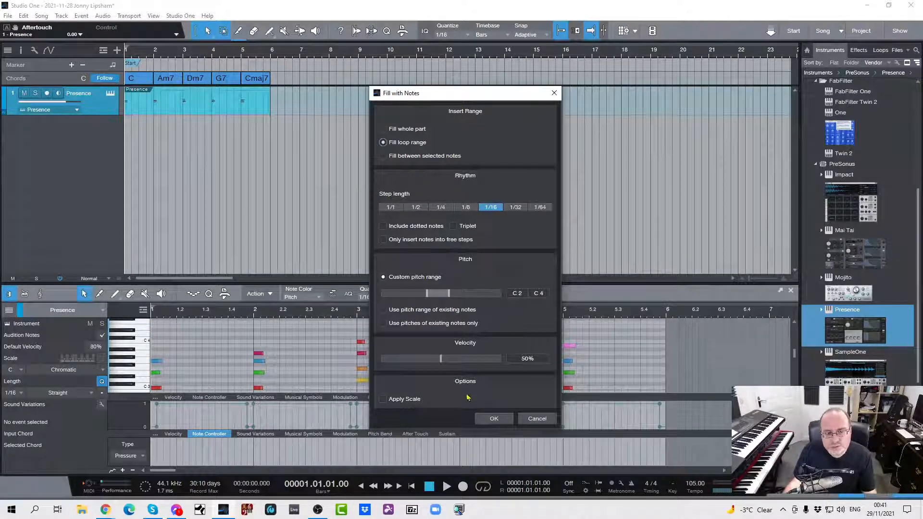
click(384, 311)
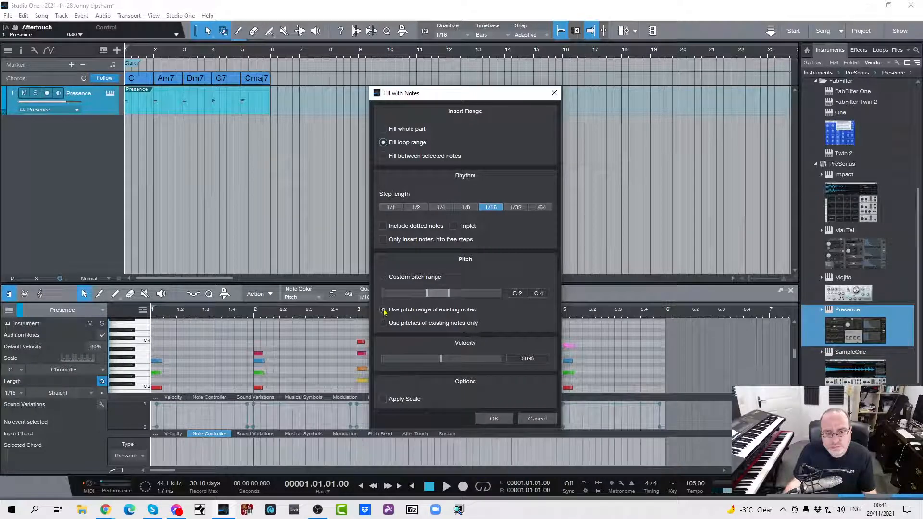
click(494, 419)
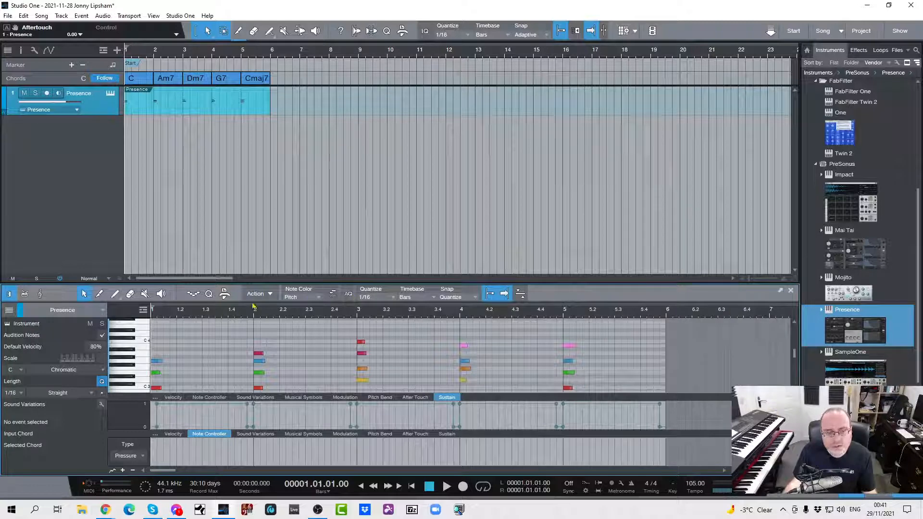
Play the progression, then try filling the loop range with 1/16 notes at 55% velocity, inserting only into free steps with Apply Scale.
key(space)
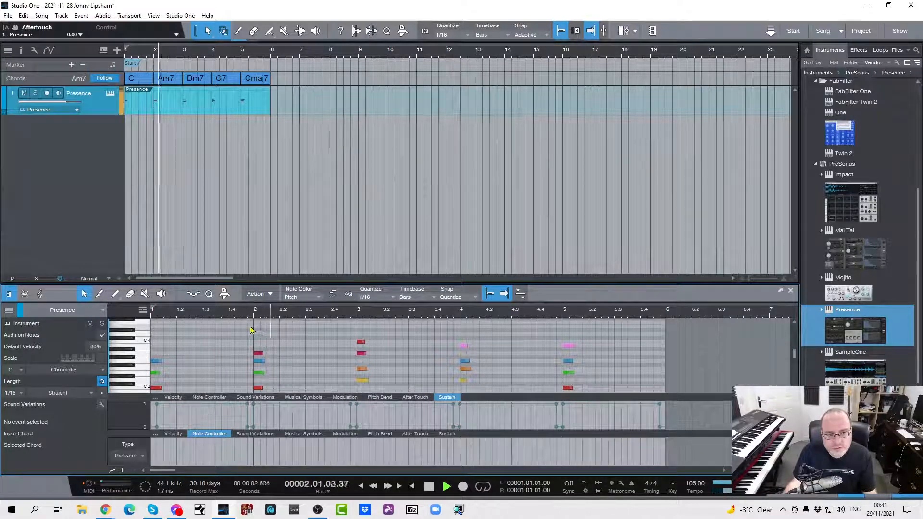
key(space)
click(258, 294)
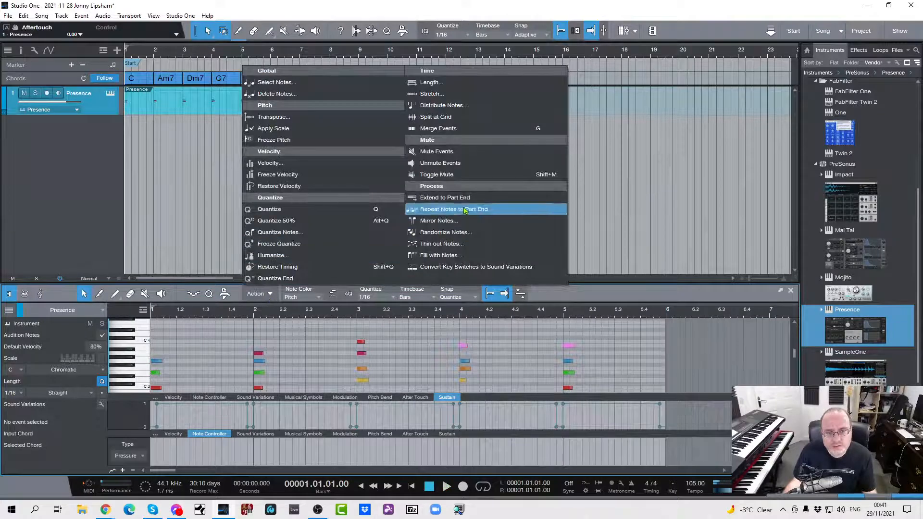
click(437, 255)
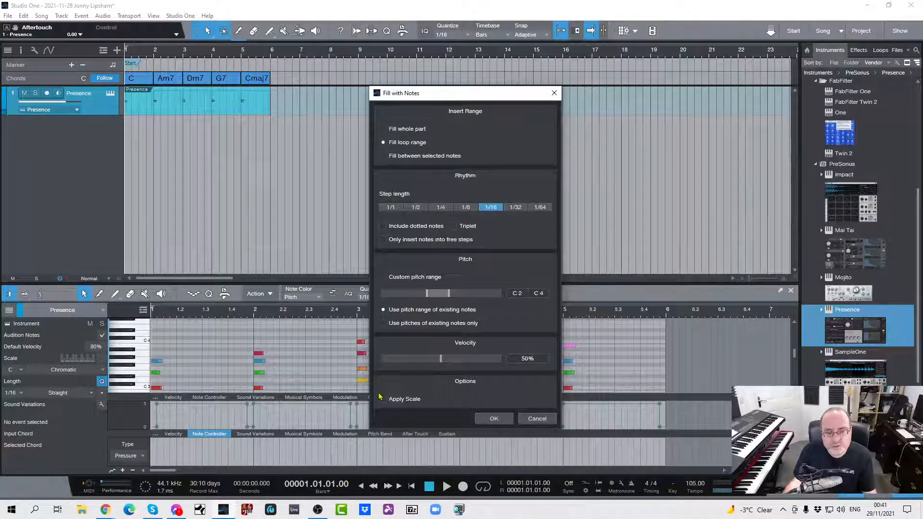
click(383, 400)
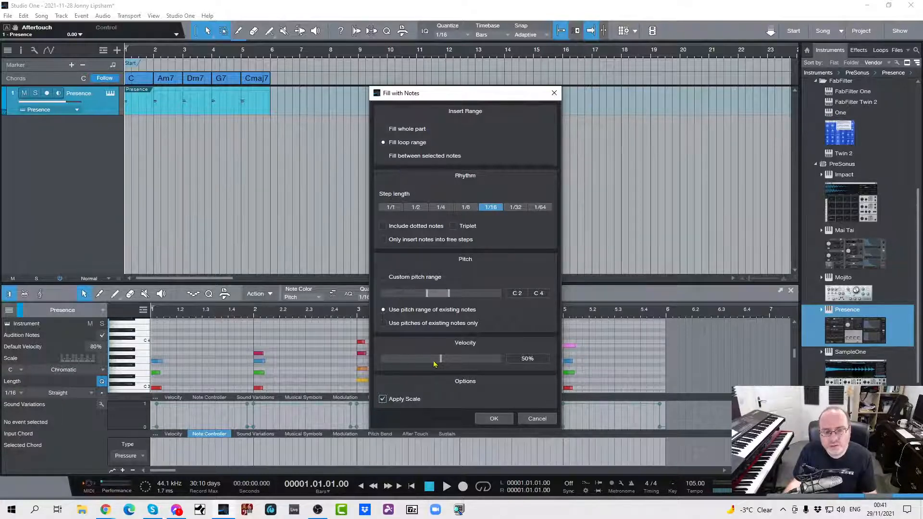
drag(440, 362, 447, 364)
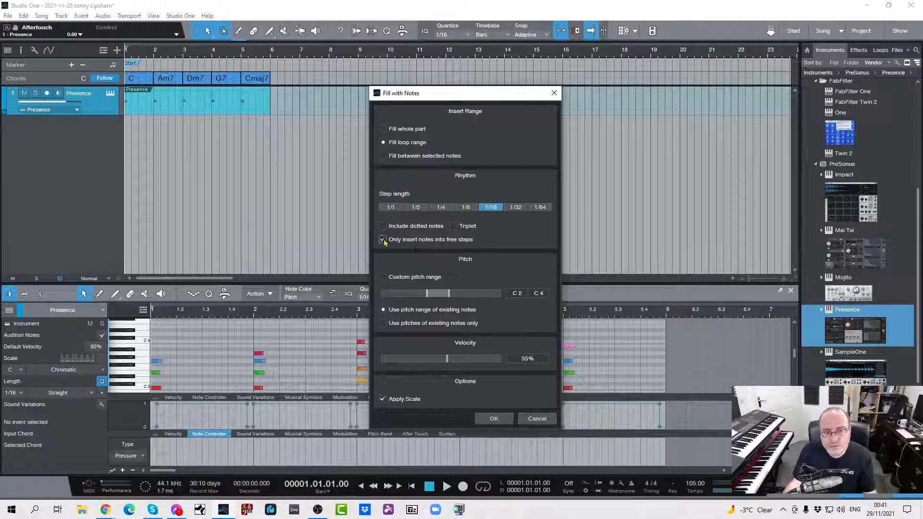
click(482, 420)
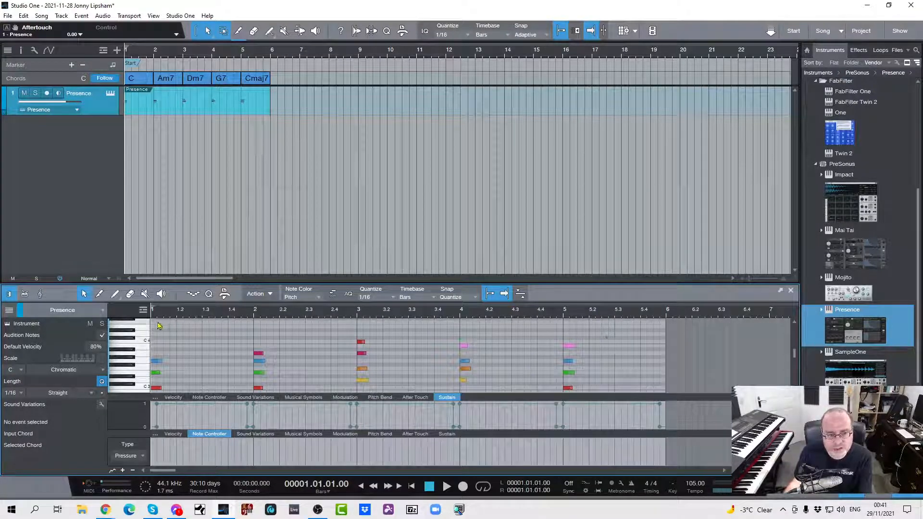
Randomize the chord notes' velocity at 54% and length at 100% strength with Shuffle notes and Apply Scale enabled, and play the result.
click(260, 295)
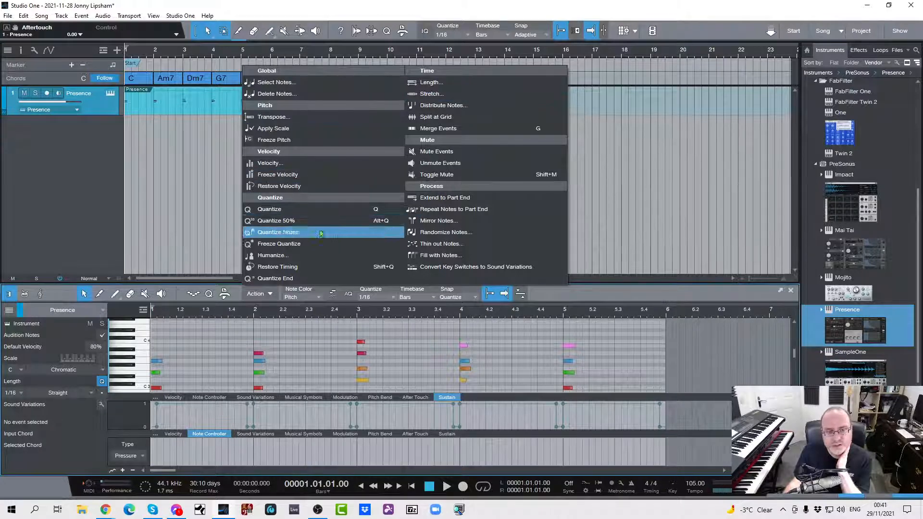
click(452, 236)
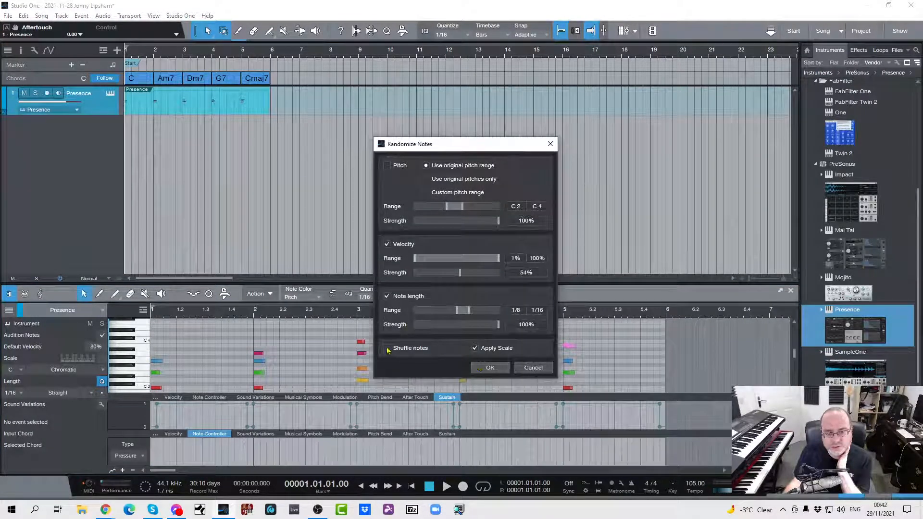
click(490, 368)
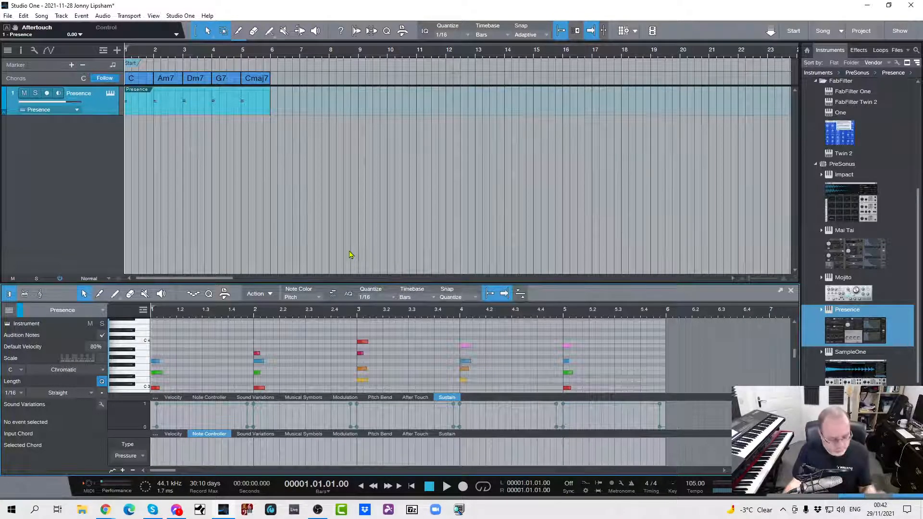
key(space)
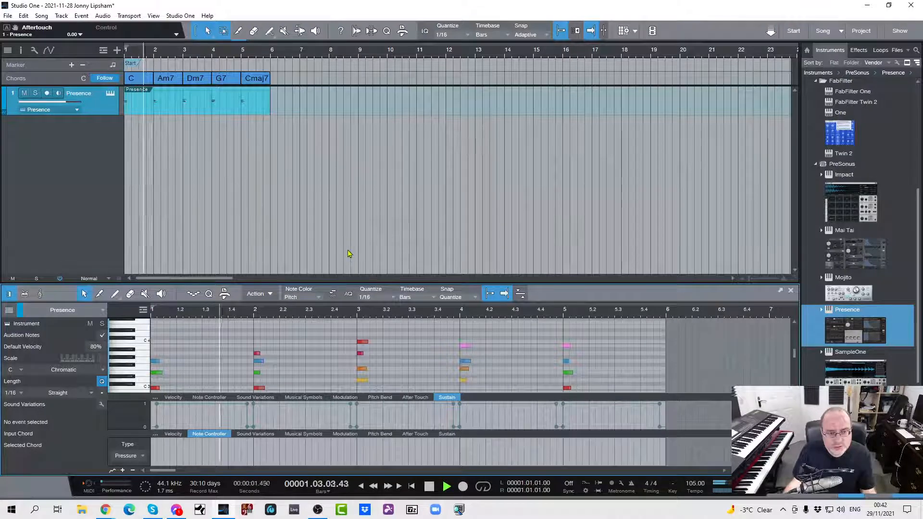
key(space)
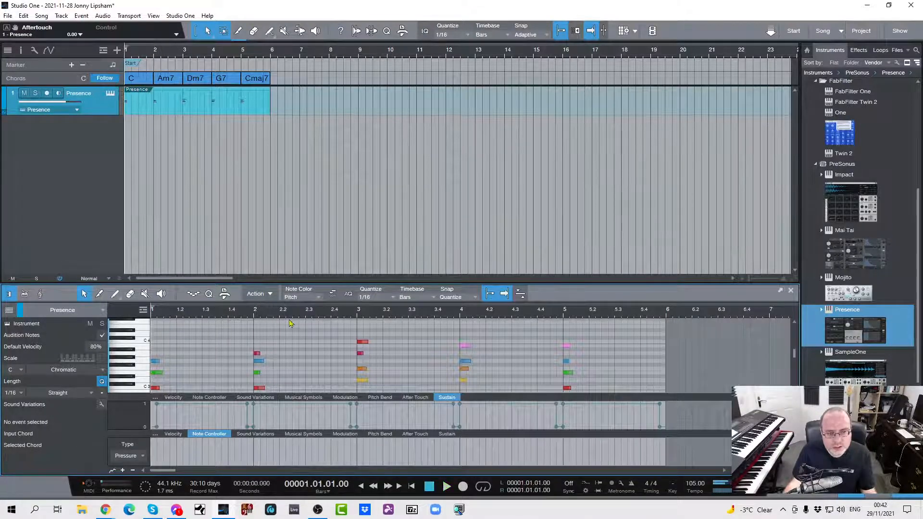
click(256, 293)
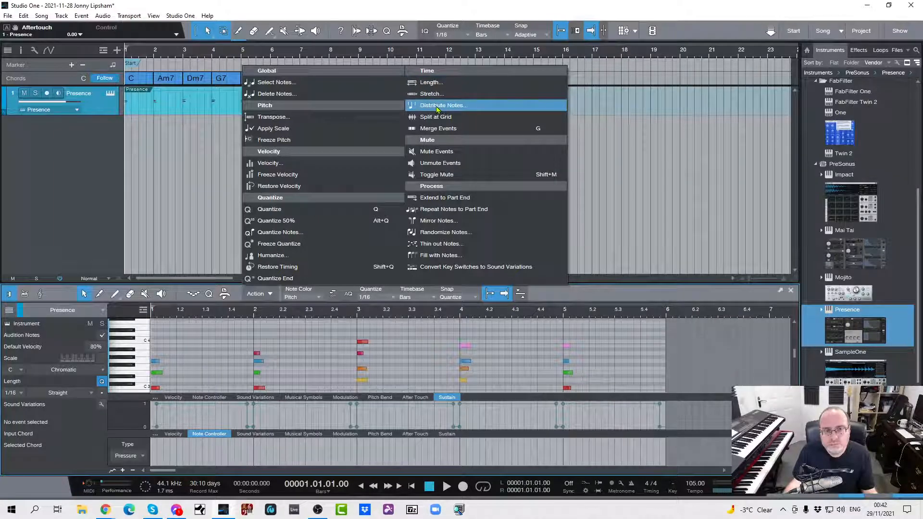
click(441, 255)
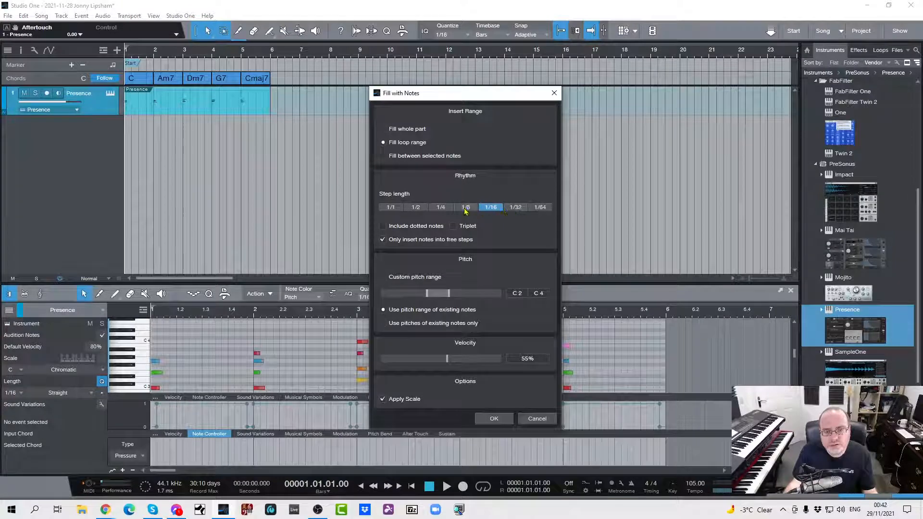
click(384, 157)
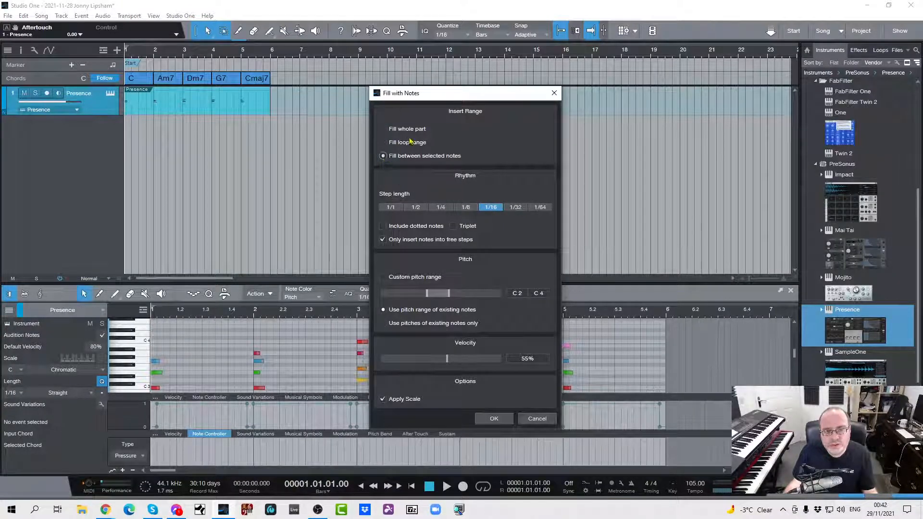
click(537, 419)
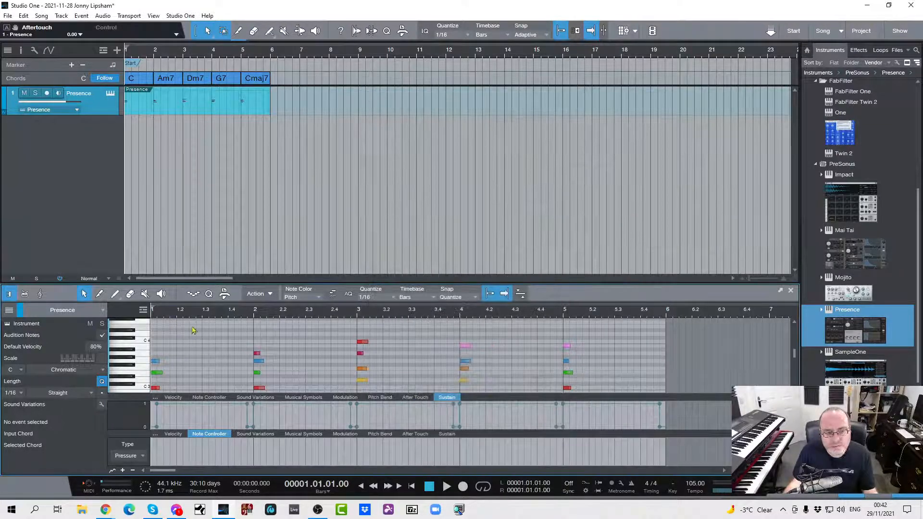
click(256, 293)
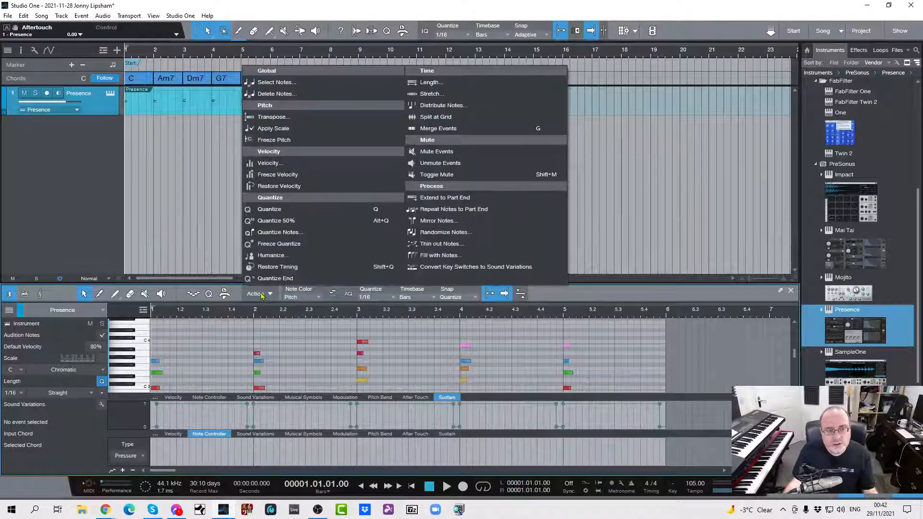
click(268, 83)
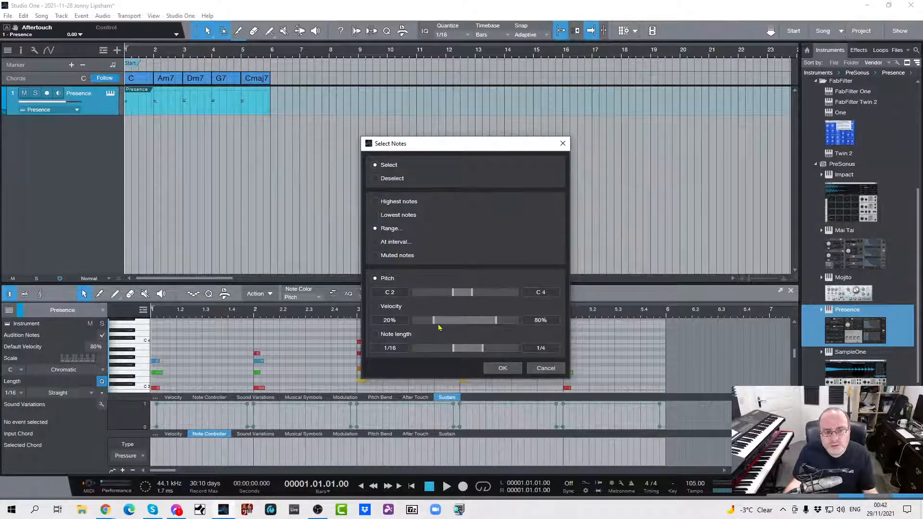
click(533, 368)
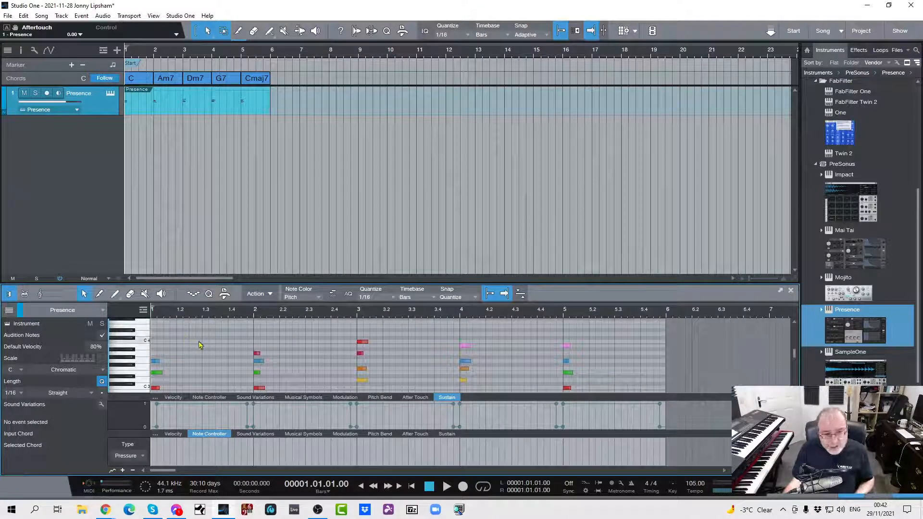
Select everything in the part and try to fill the loop range's free steps with 1/16 notes at 55% velocity.
key(ctrl+a)
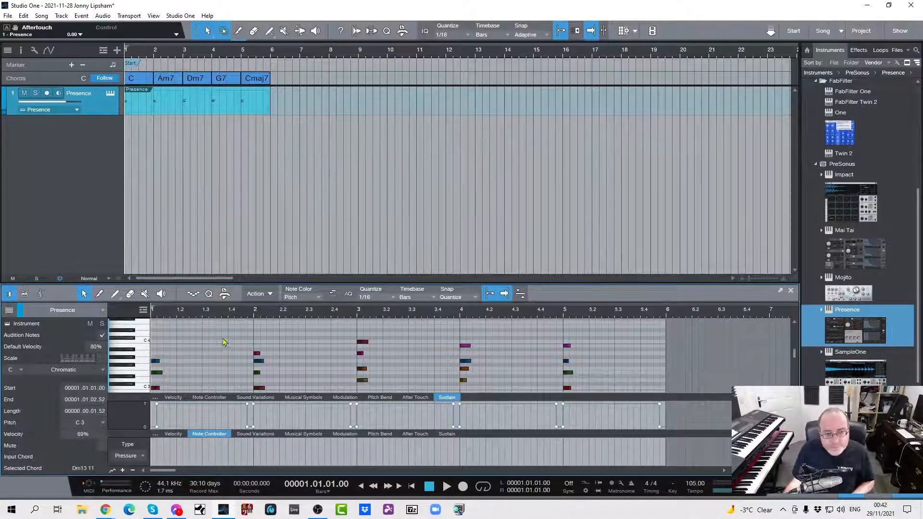
click(270, 295)
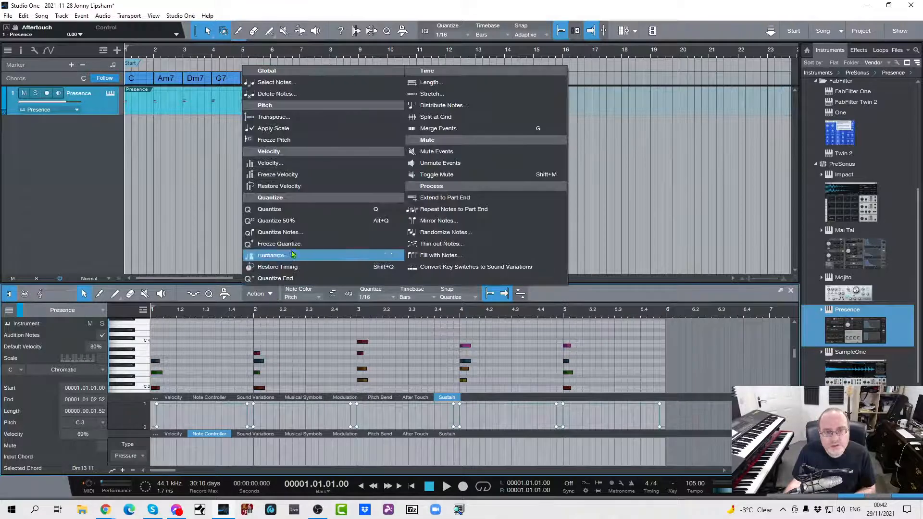
click(440, 255)
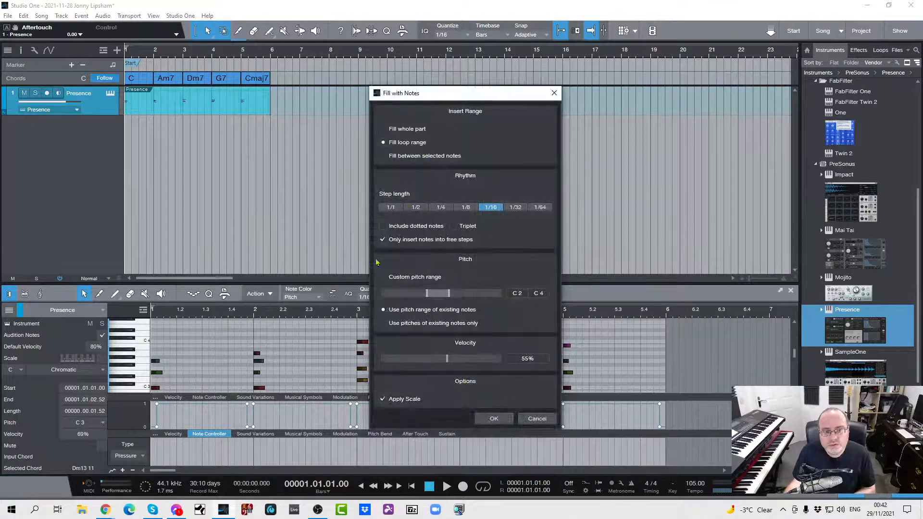
click(487, 420)
click(420, 373)
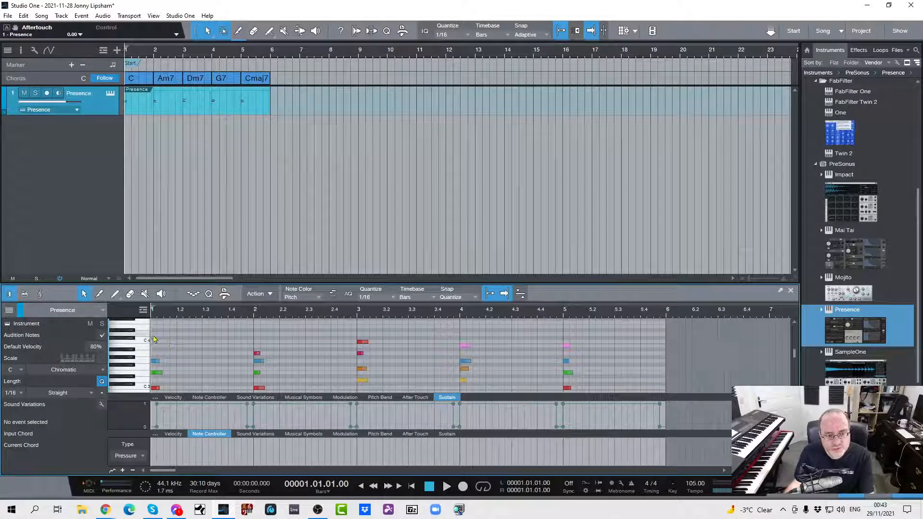
Select only the chord notes across bars 1 to 5 and retry the loop-range fill with 1/16 notes at 55% velocity.
drag(155, 325, 599, 388)
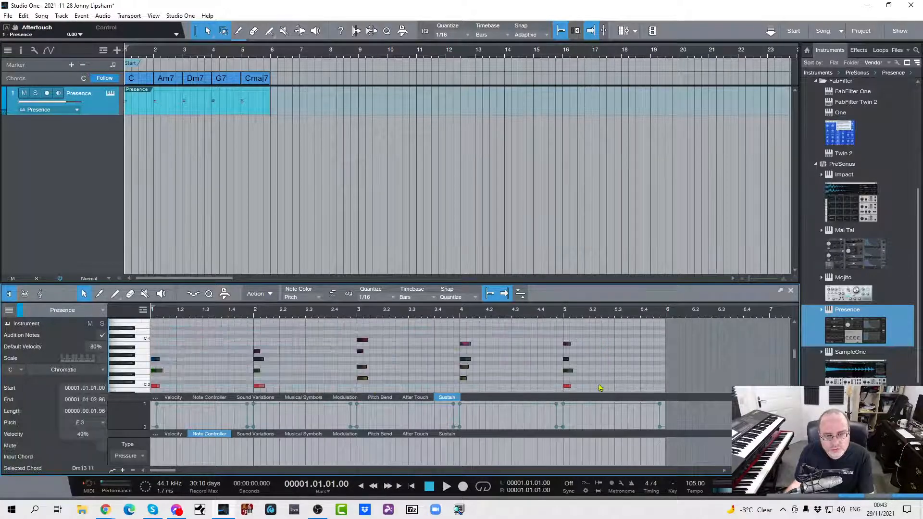
click(258, 293)
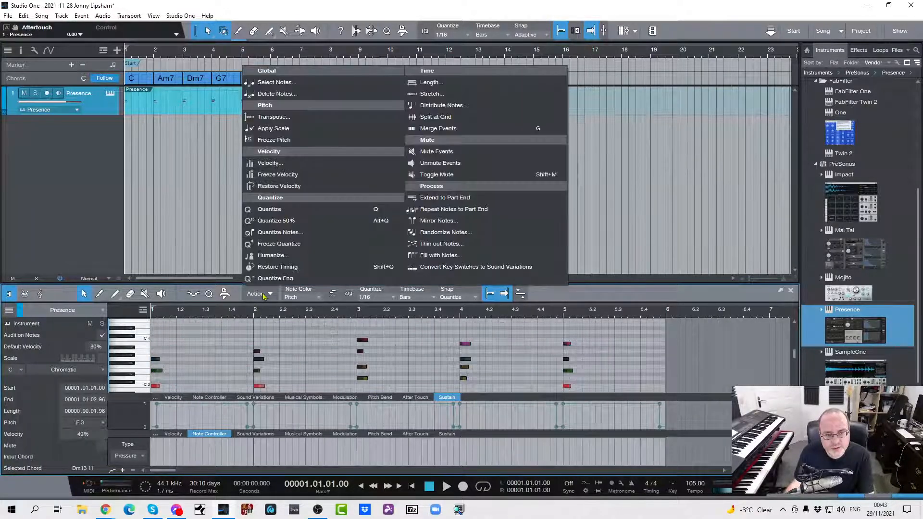
click(443, 254)
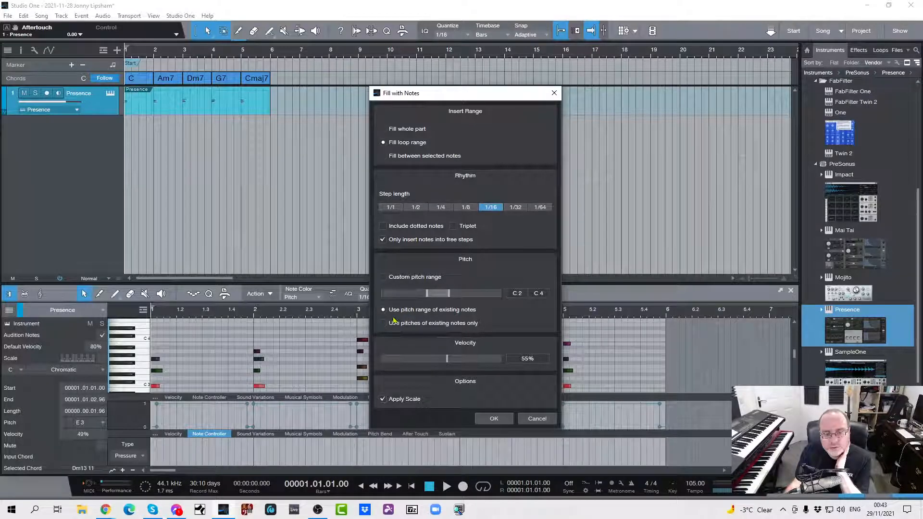
click(493, 418)
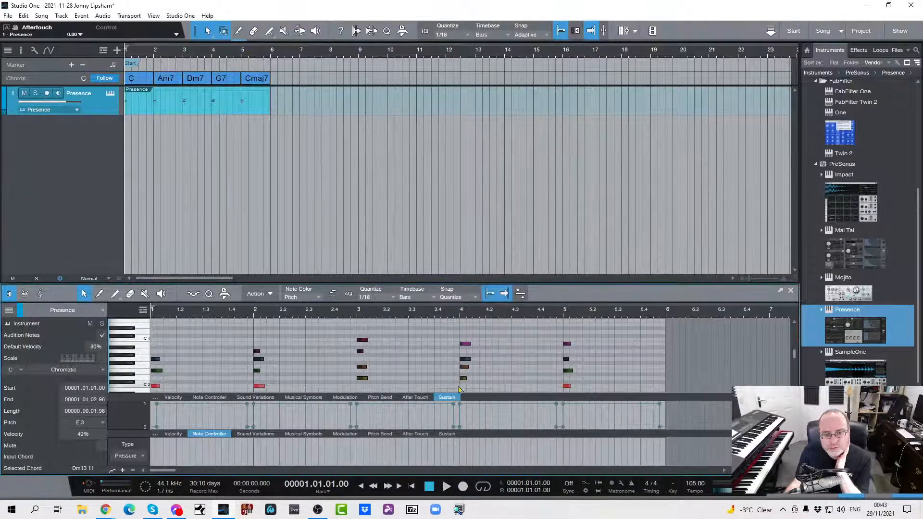
Try randomizing the selected notes with pitch included at 100% strength in the original pitch range, play the result, and undo it.
click(270, 294)
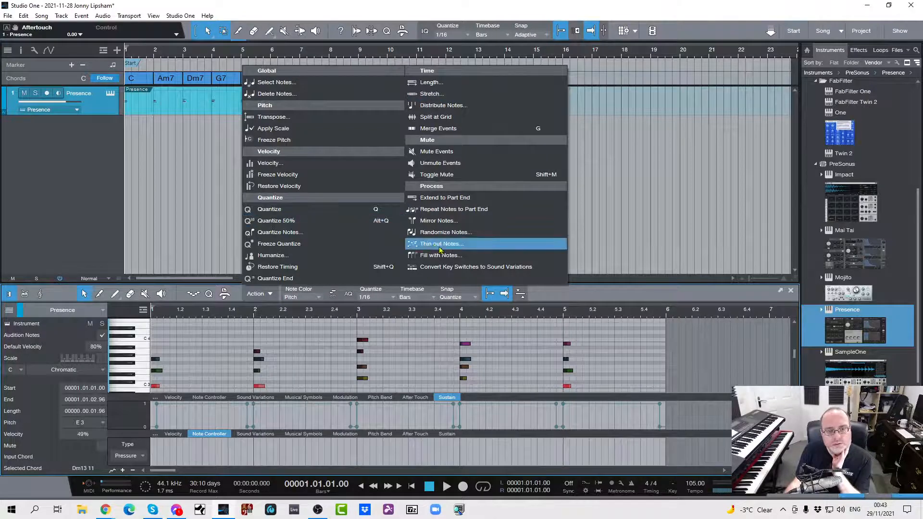
click(448, 235)
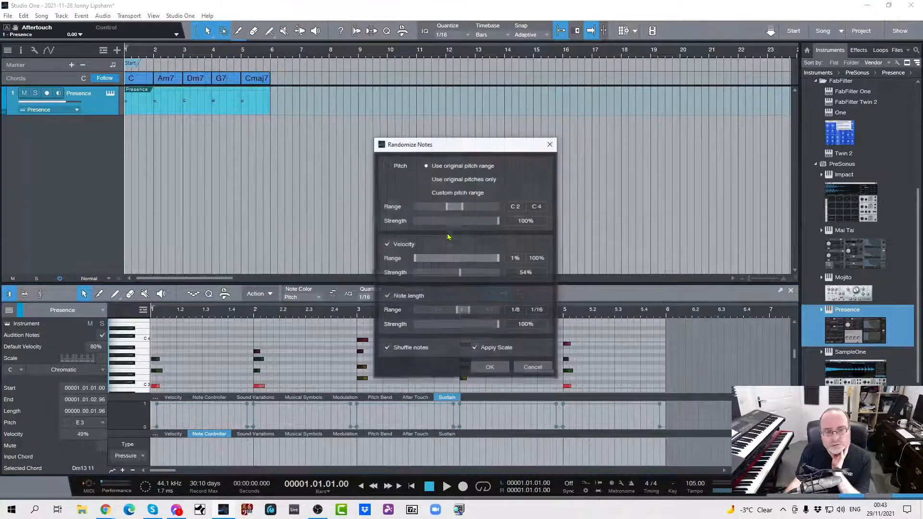
click(387, 166)
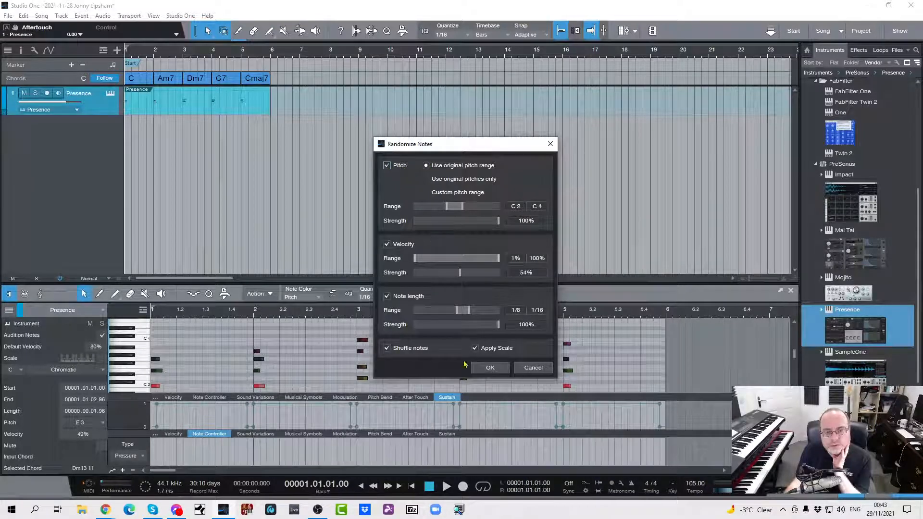
click(488, 368)
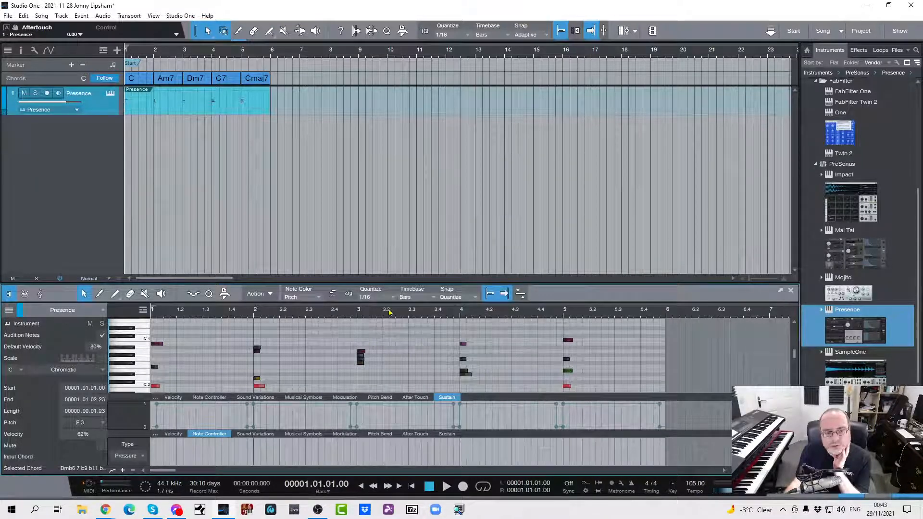
key(space)
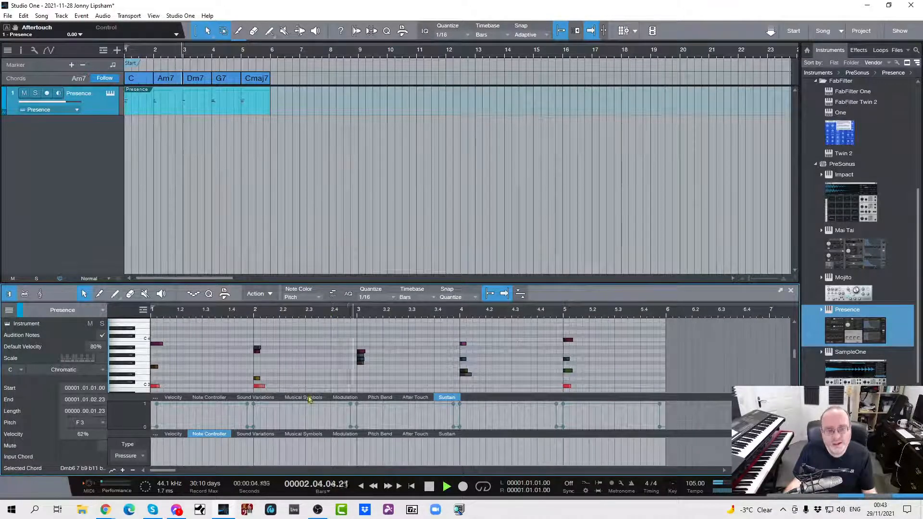
key(space)
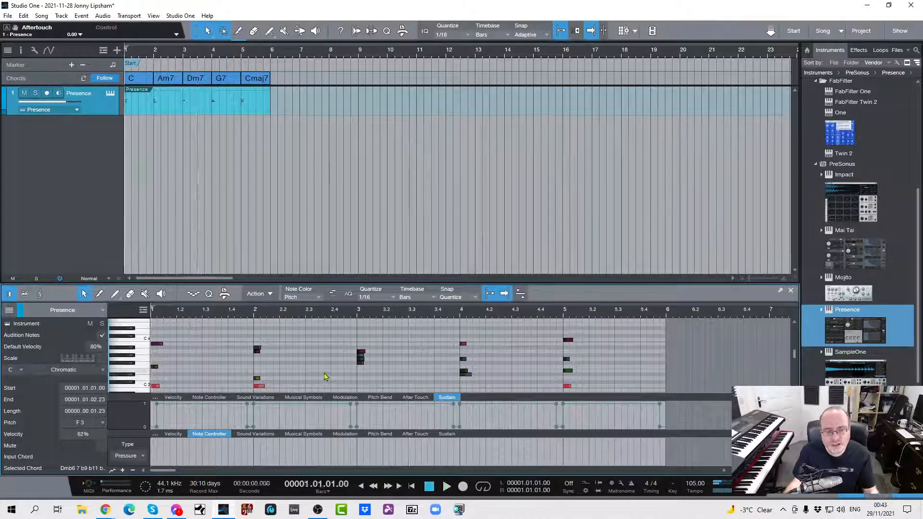
key(ctrl+z)
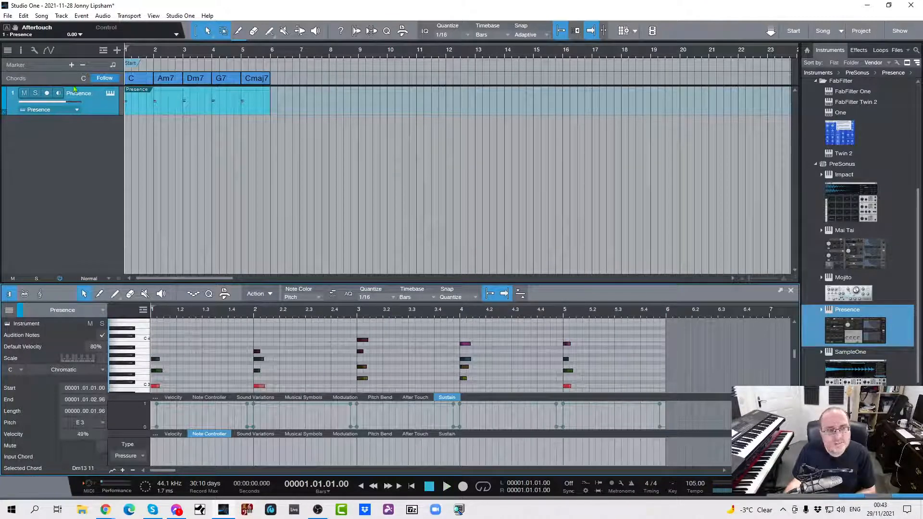
Set the Presence track's chord following to Parallel in the track inspector and play the progression.
click(22, 51)
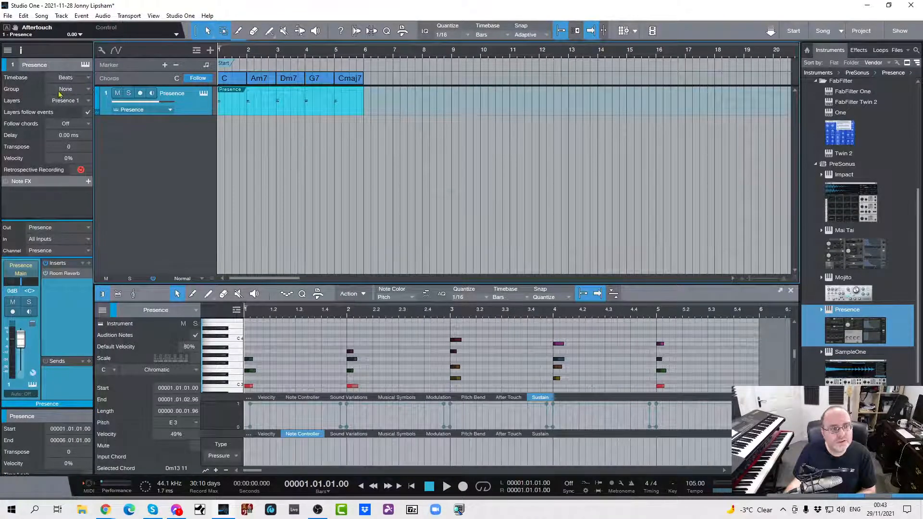
click(86, 124)
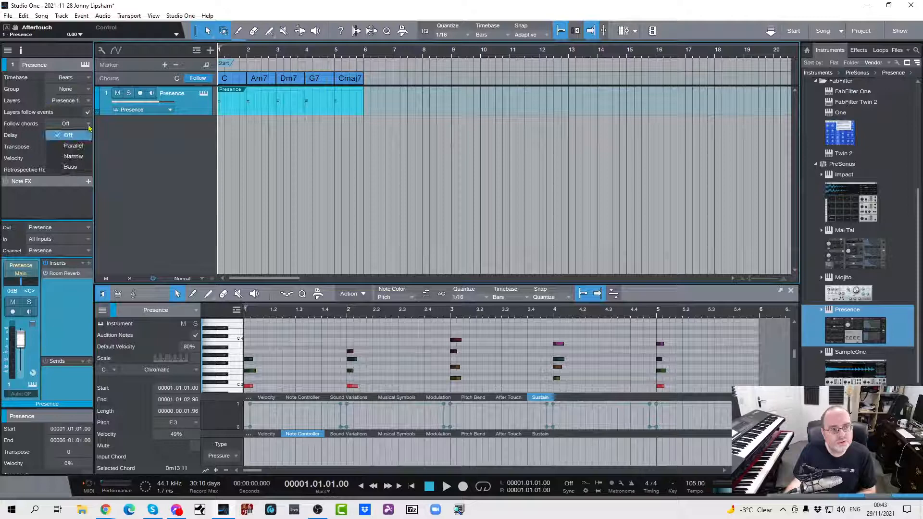
click(67, 147)
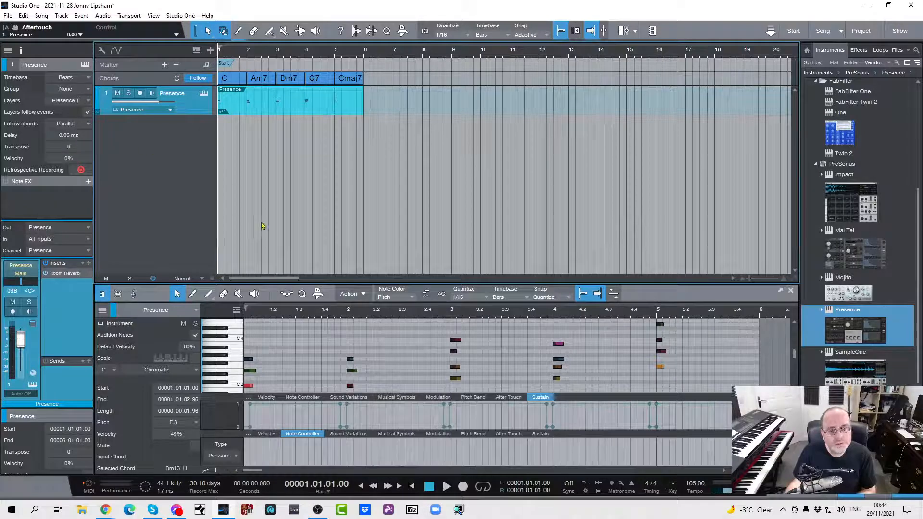
key(space)
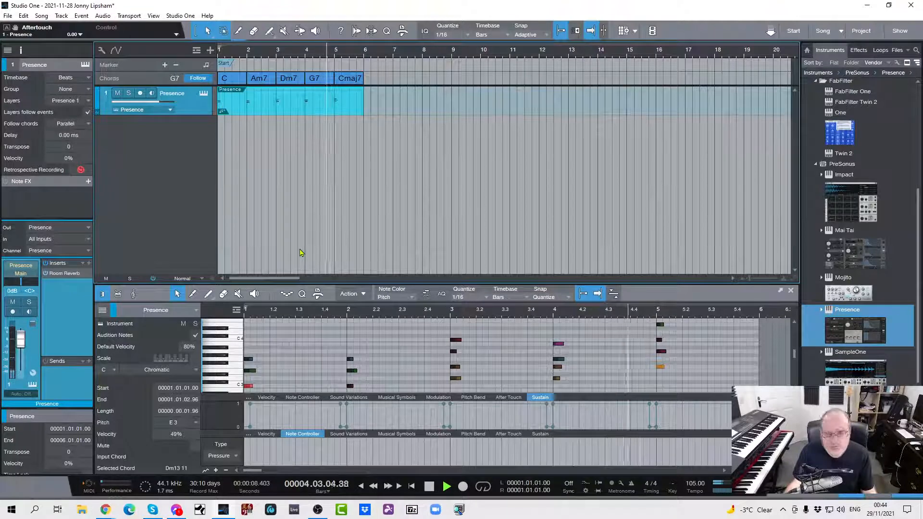
key(space)
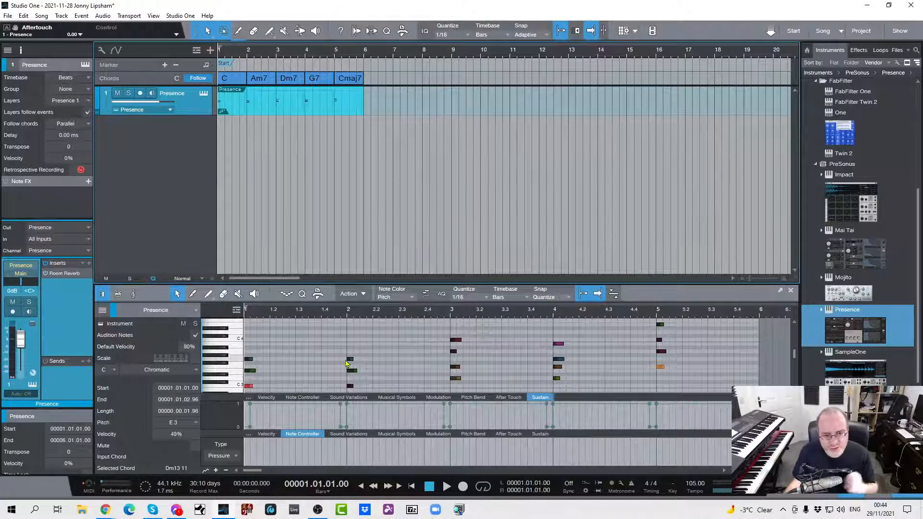
Try again to fill the loop range's free steps with 1/16 notes at 55% velocity, and deselect the notes.
click(356, 294)
click(510, 255)
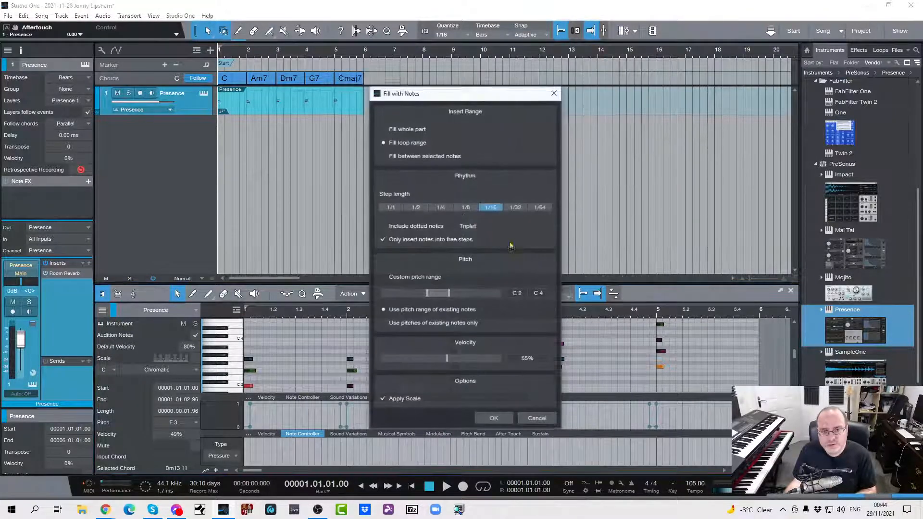
click(494, 418)
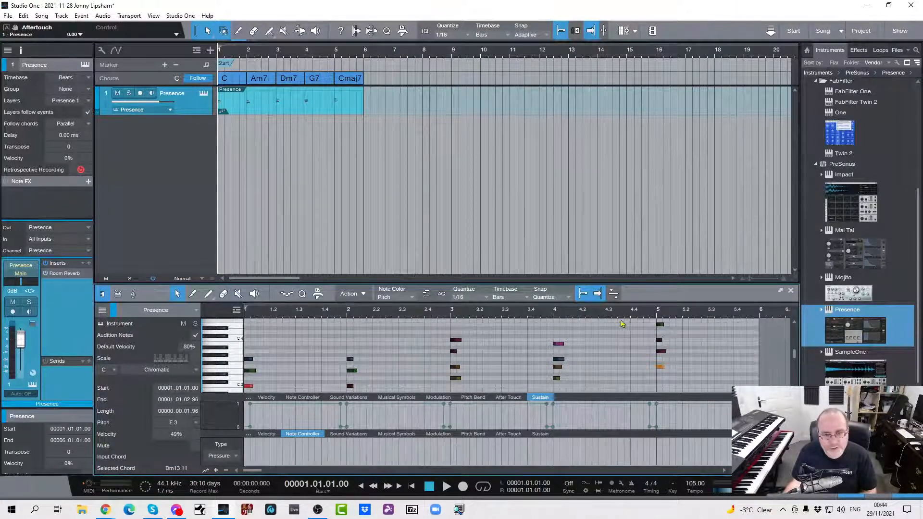
click(720, 338)
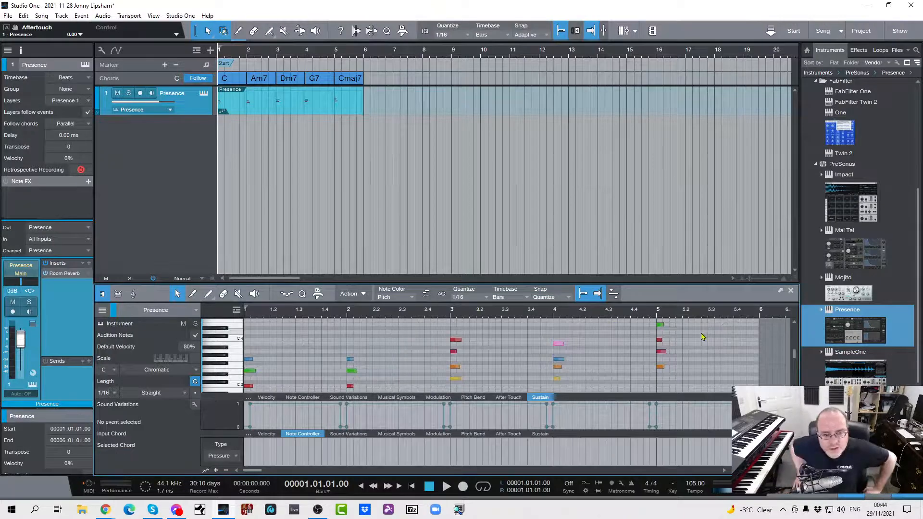
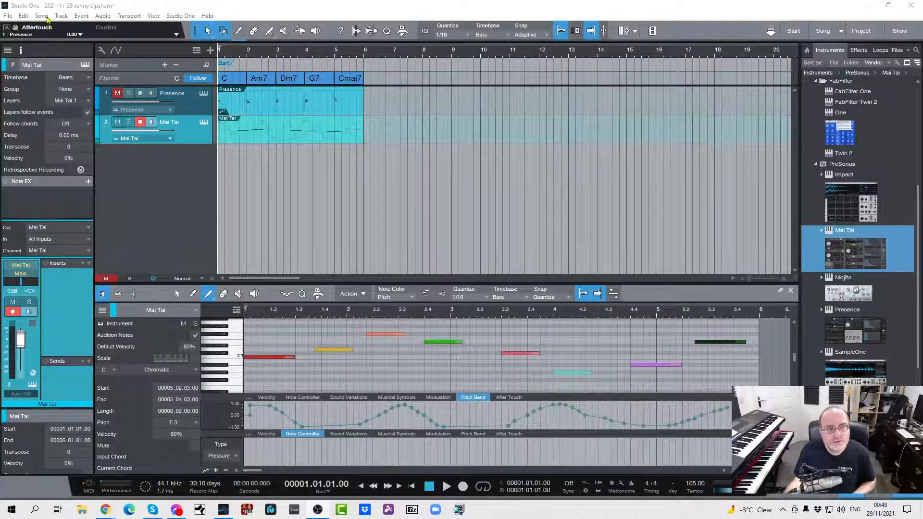
click(27, 17)
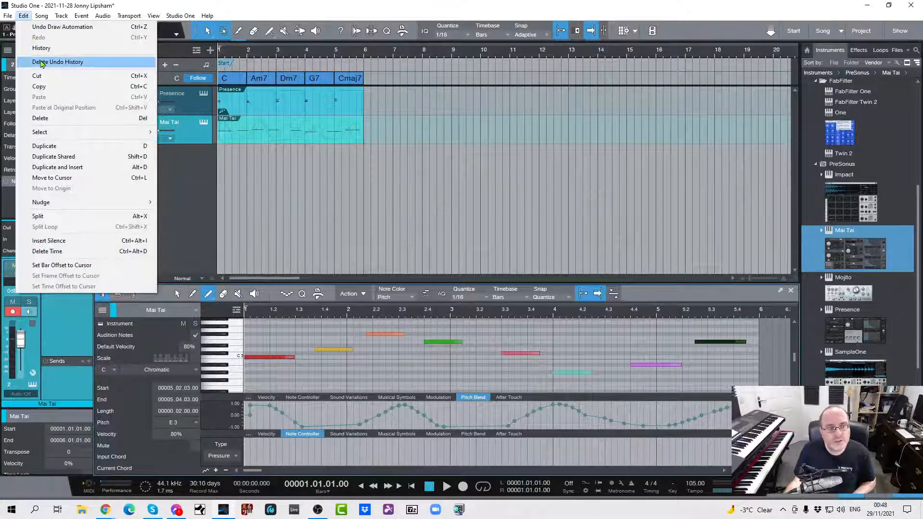
click(55, 62)
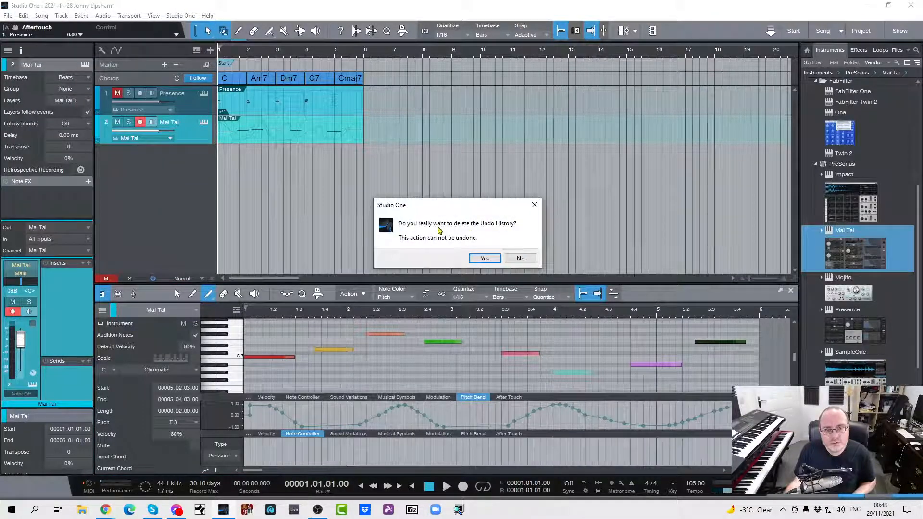
click(514, 258)
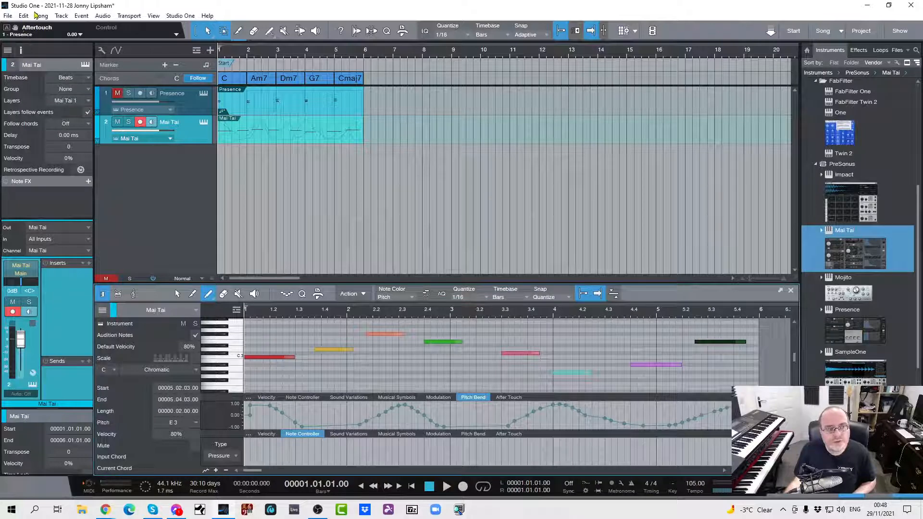
Roll the song back through the edit history to action 100, Add Automation, undoing the drawn mod wheel and pitch bend automation.
click(23, 16)
click(36, 47)
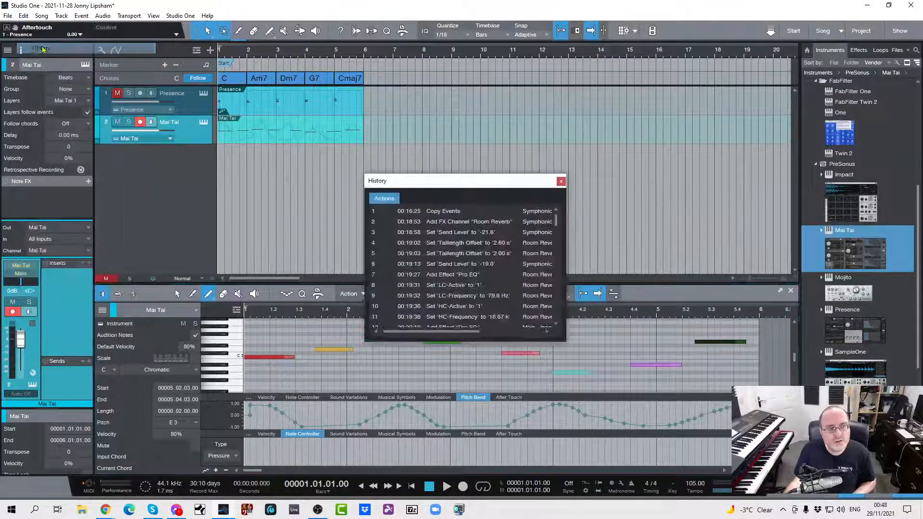
scroll(497, 267, down, 4)
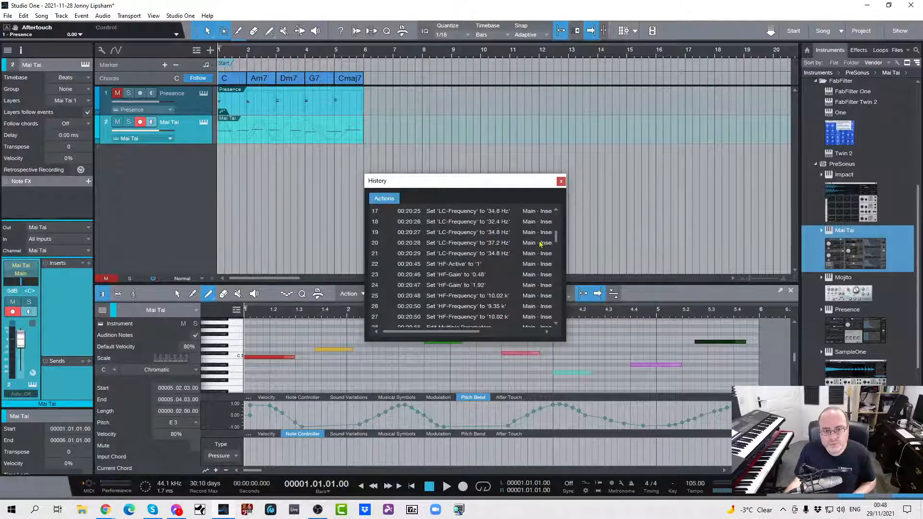
drag(556, 238, 561, 317)
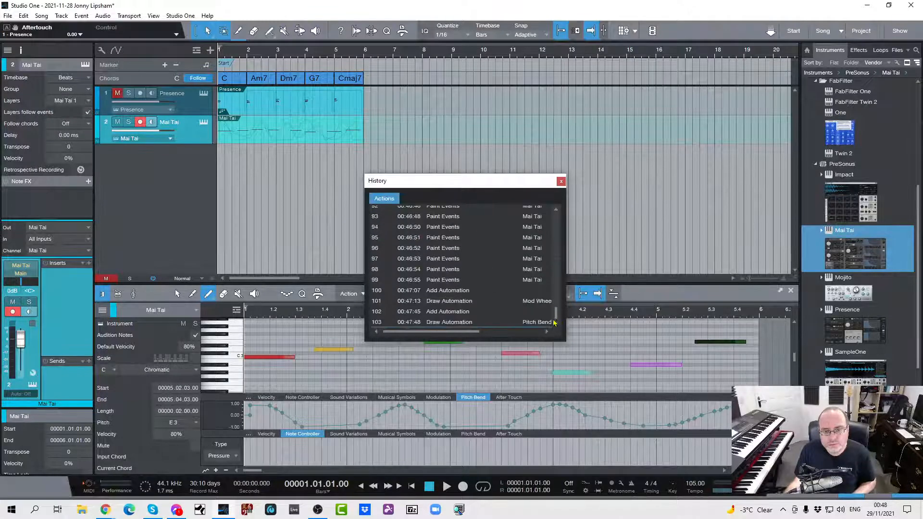
drag(462, 328, 471, 301)
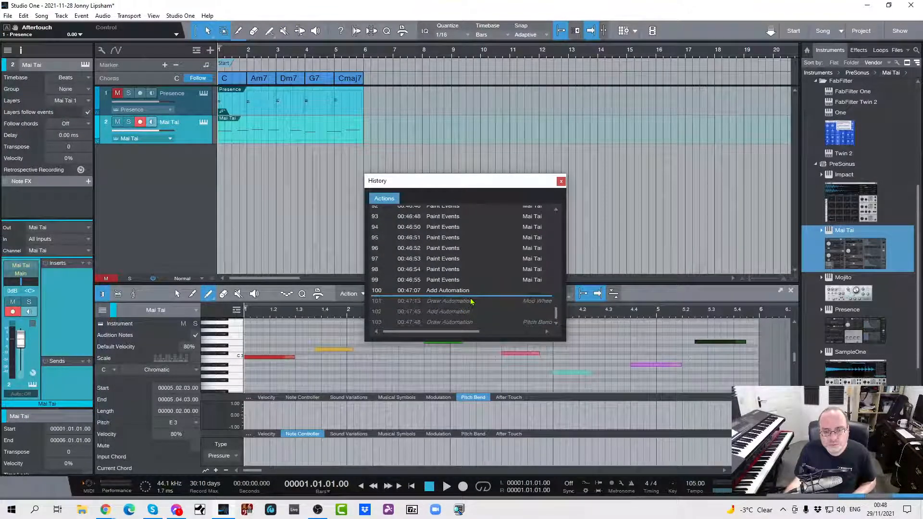
click(561, 182)
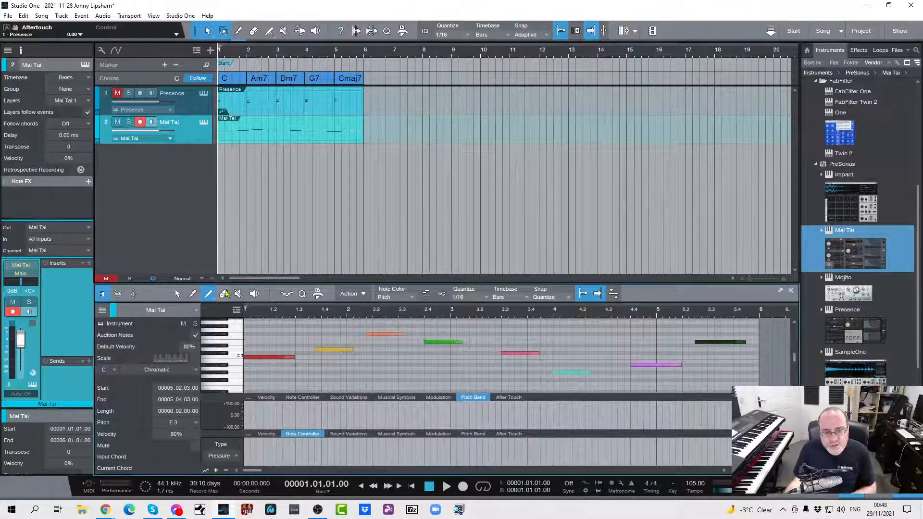
Paint a sine-shaped modulation curve across bars 1 to 5 of the Mai Tai part and play the result.
click(437, 398)
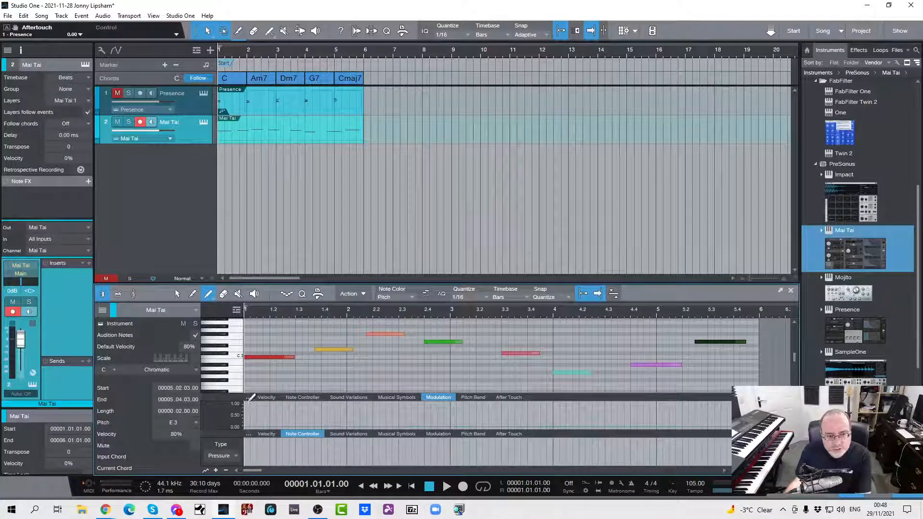
right_click(251, 400)
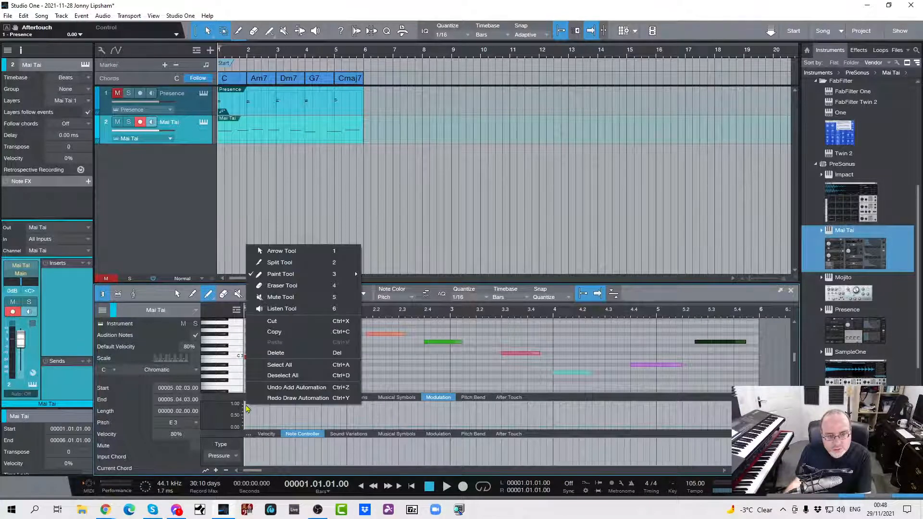
mouse_move(320, 277)
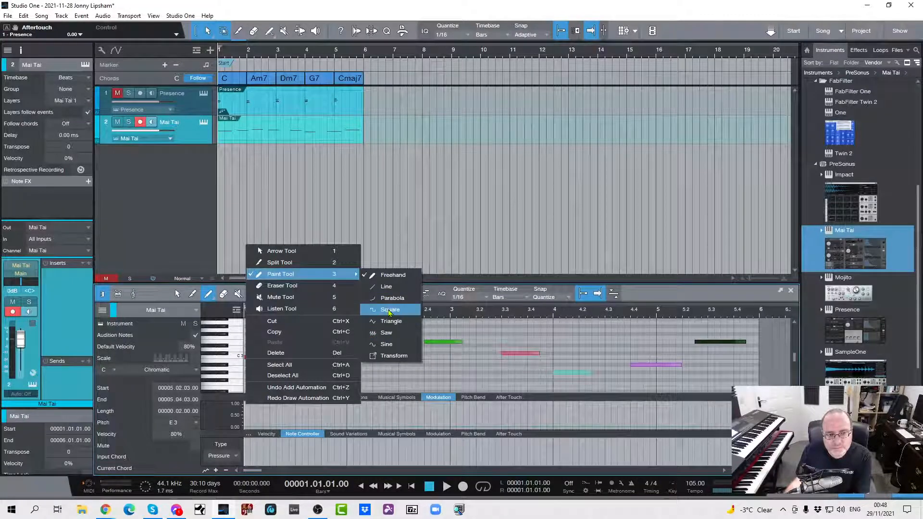
click(386, 344)
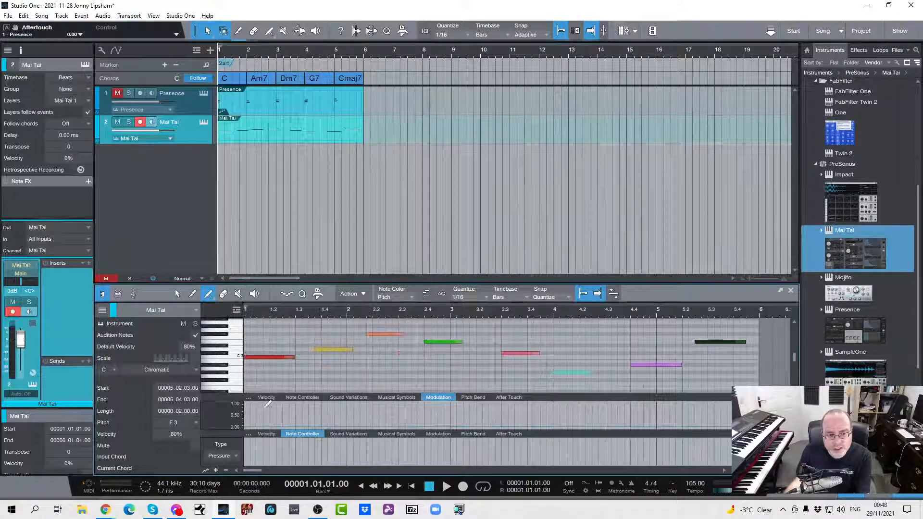
mouse_move(249, 400)
mouse_down()
mouse_move(312, 432)
mouse_move(544, 434)
mouse_move(733, 423)
mouse_move(727, 413)
mouse_up()
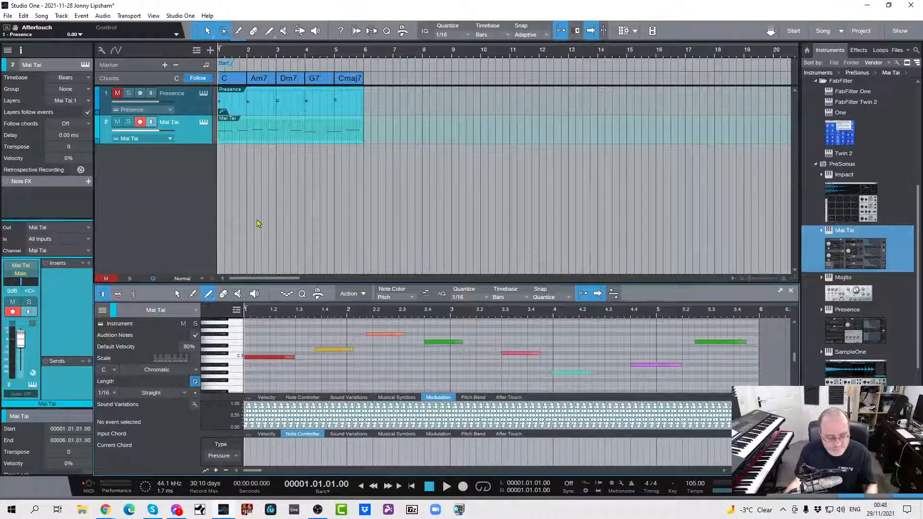
key(space)
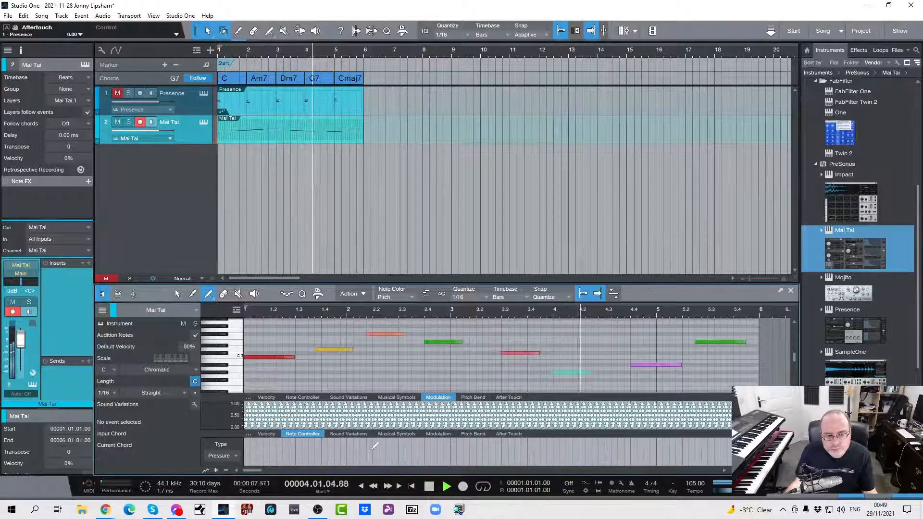
key(space)
Draw a falling and rising pitch bend curve across bars 1 to 5 of the Mai Tai part and play it from the start.
click(473, 435)
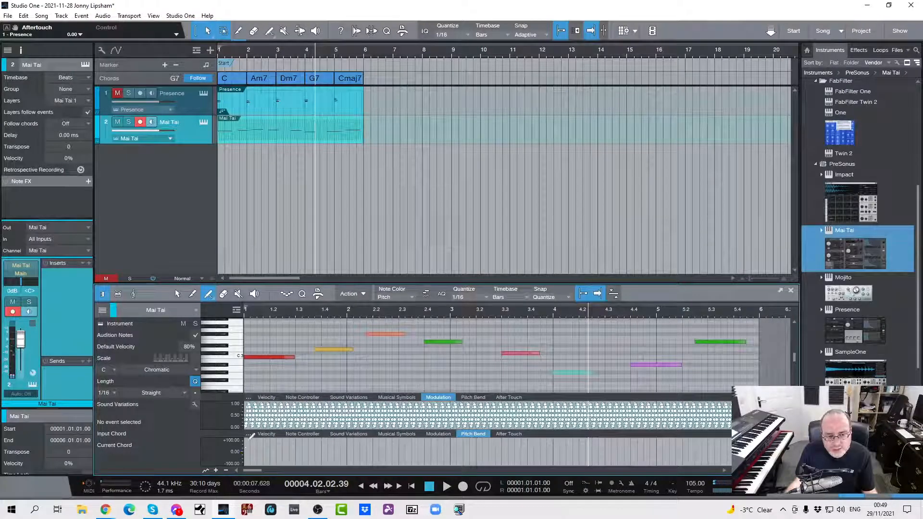
right_click(247, 444)
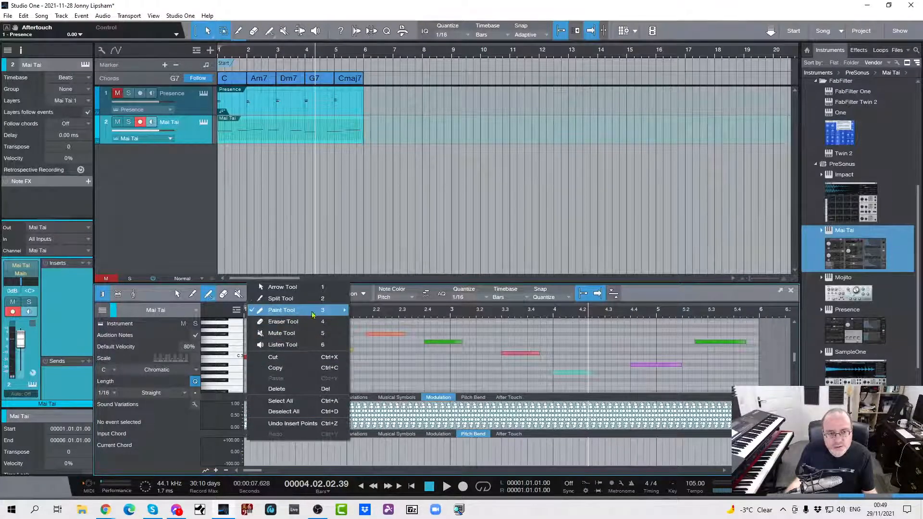
mouse_move(313, 311)
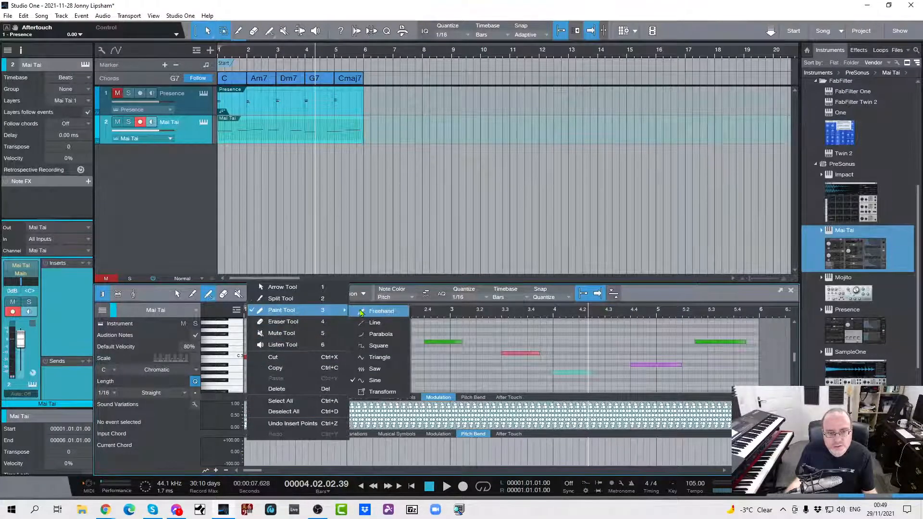
click(379, 339)
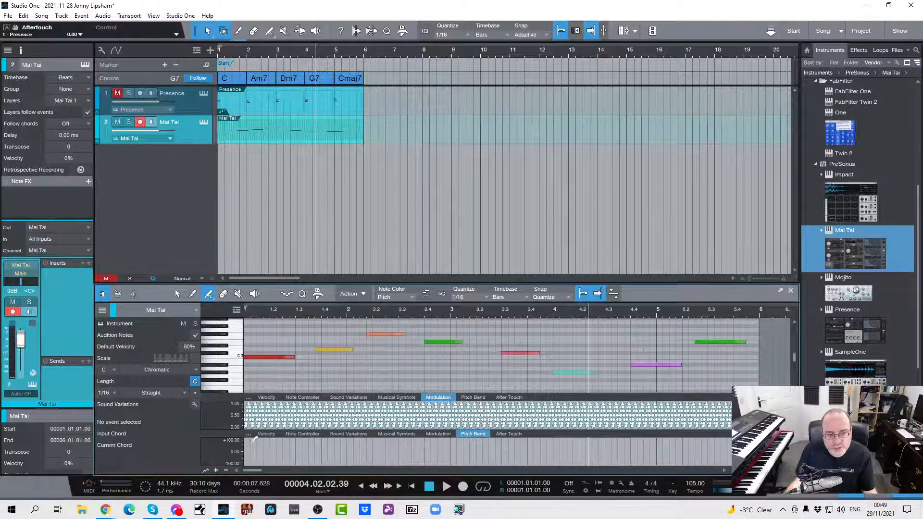
mouse_move(251, 442)
mouse_down()
mouse_move(355, 463)
mouse_move(418, 464)
mouse_move(491, 435)
mouse_move(529, 453)
mouse_move(644, 439)
mouse_move(697, 445)
mouse_move(727, 463)
mouse_up()
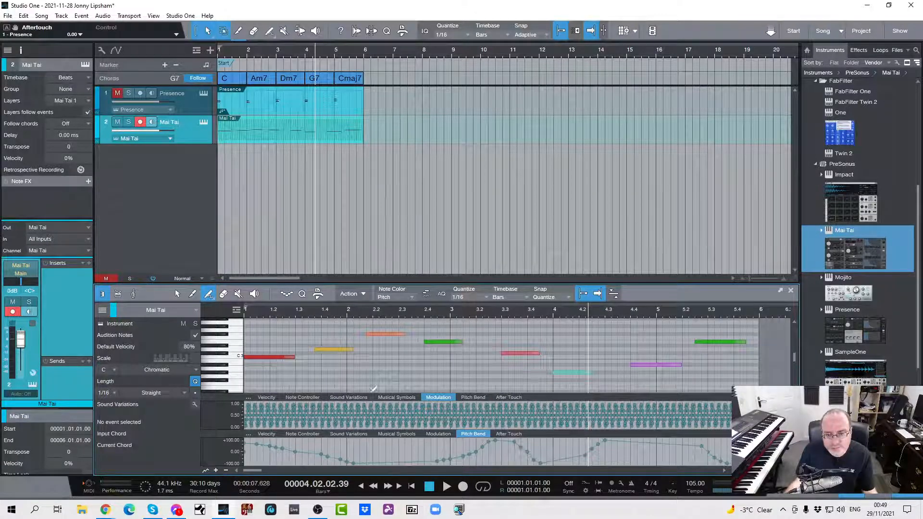
key(Home)
key(space)
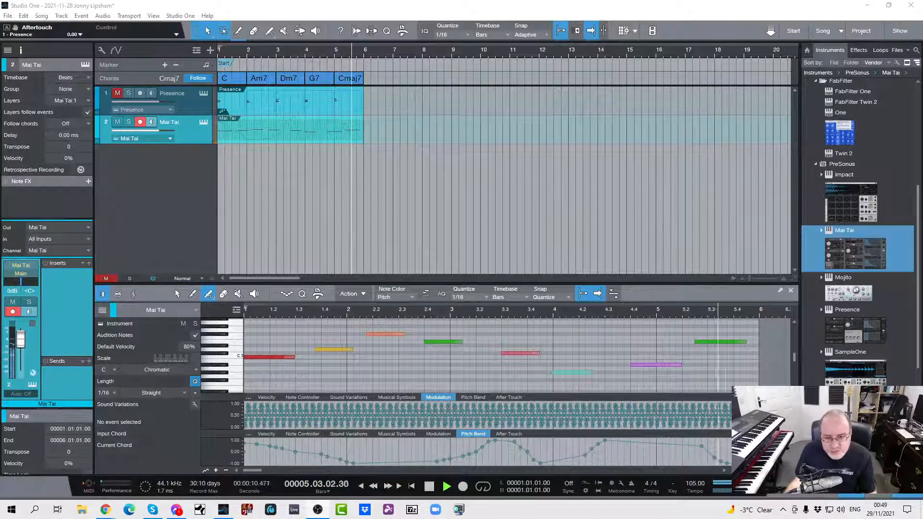
key(space)
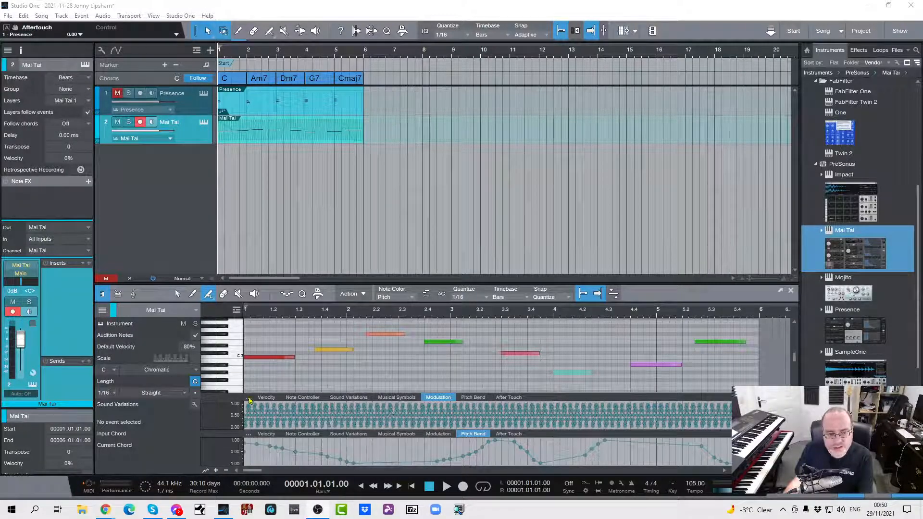
Delete the existing Mai Tai part and record a new performance with modulation and pitch bend from bar 1 to bar 10.
click(178, 294)
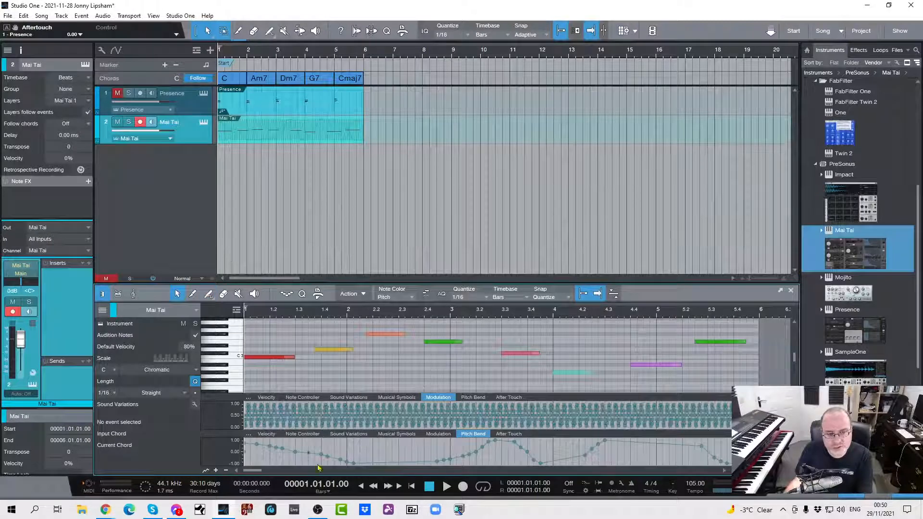
mouse_move(553, 420)
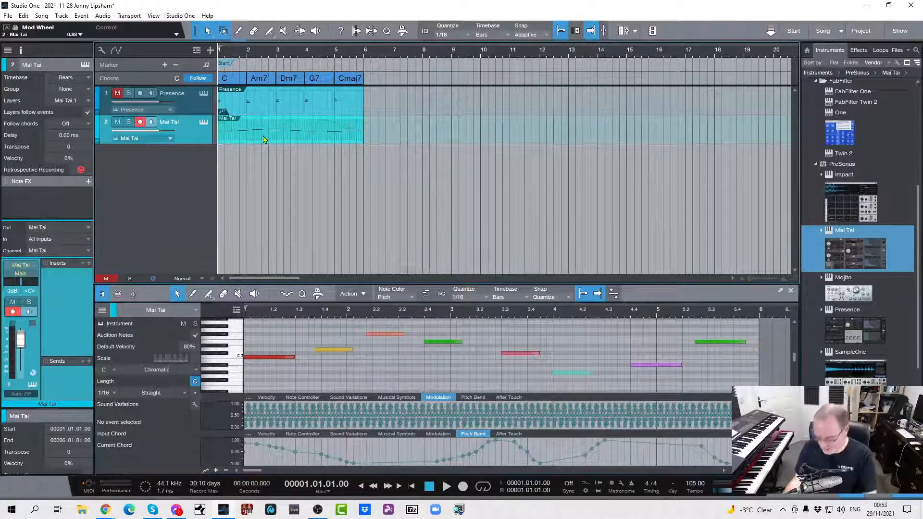
key(Delete)
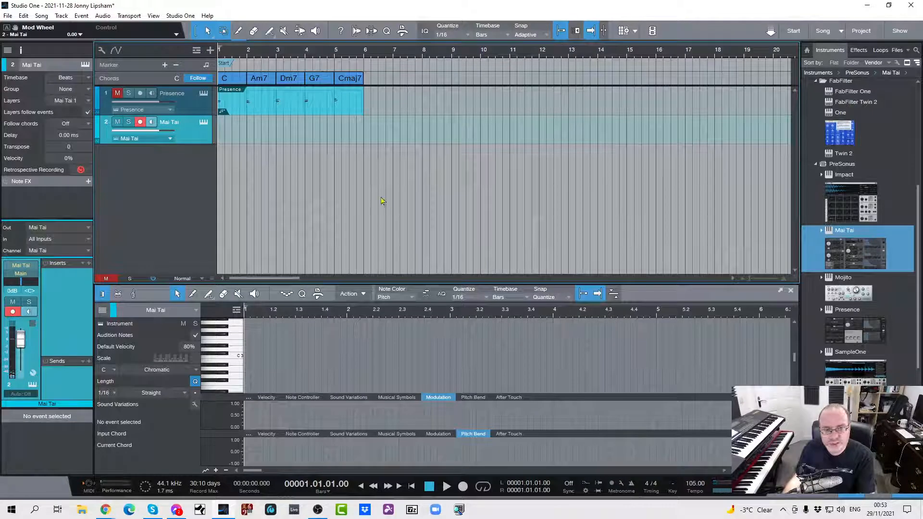
key(KP_Multiply)
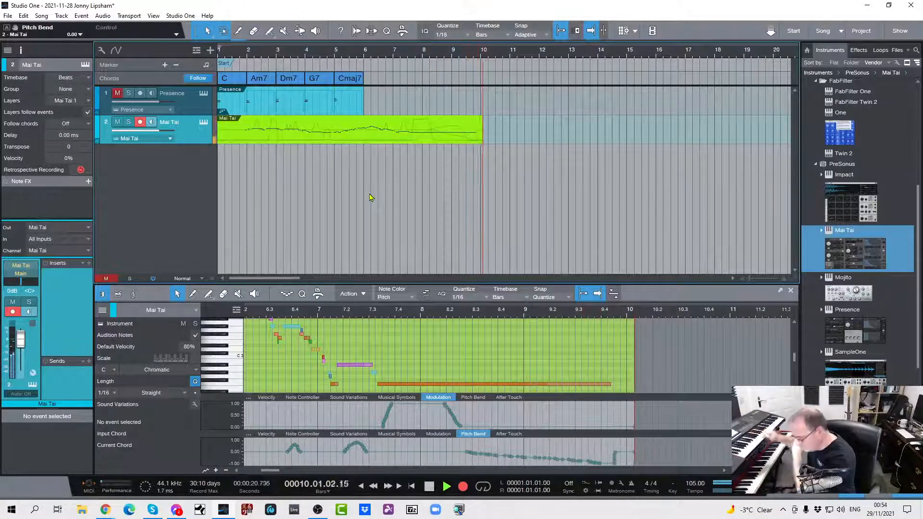
key(space)
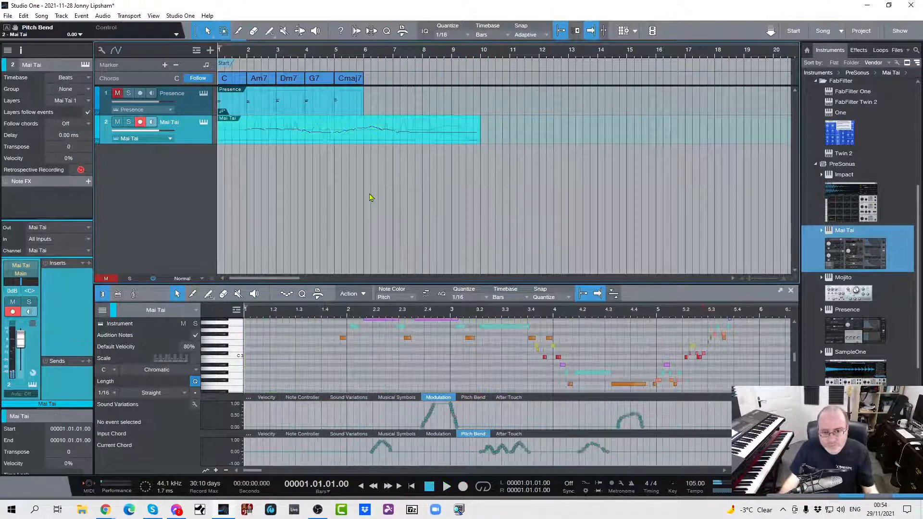